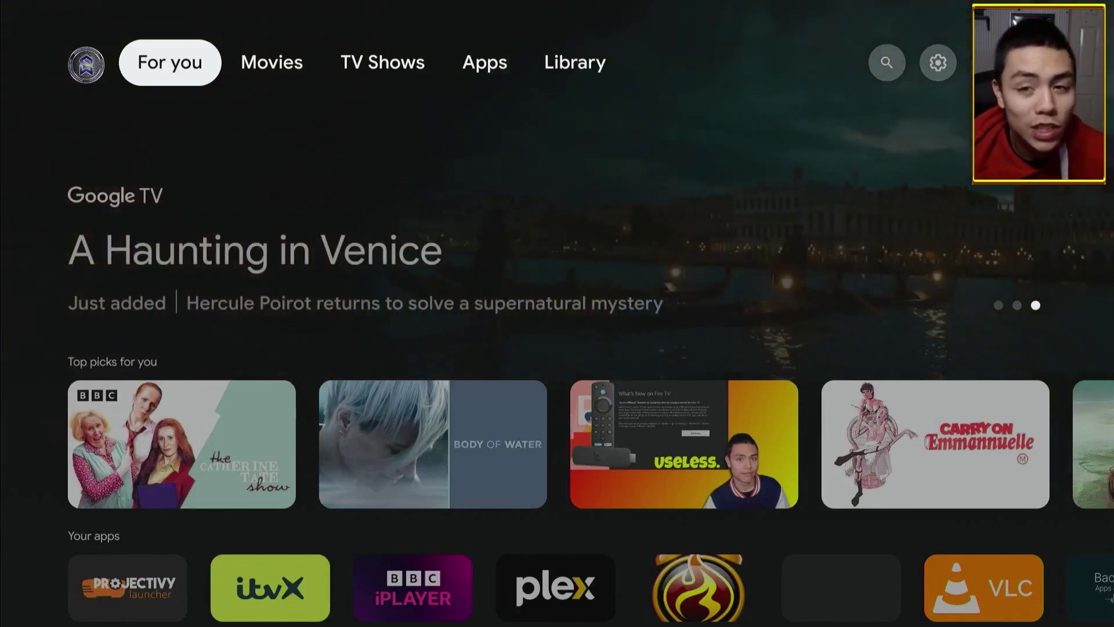
Step: Open the full device settings from the Google TV home screen
{"action": "key", "text": "Right"}
{"action": "key", "text": "Right"}
{"action": "key", "text": "Right"}
{"action": "key", "text": "Right"}
{"action": "key", "text": "Right"}
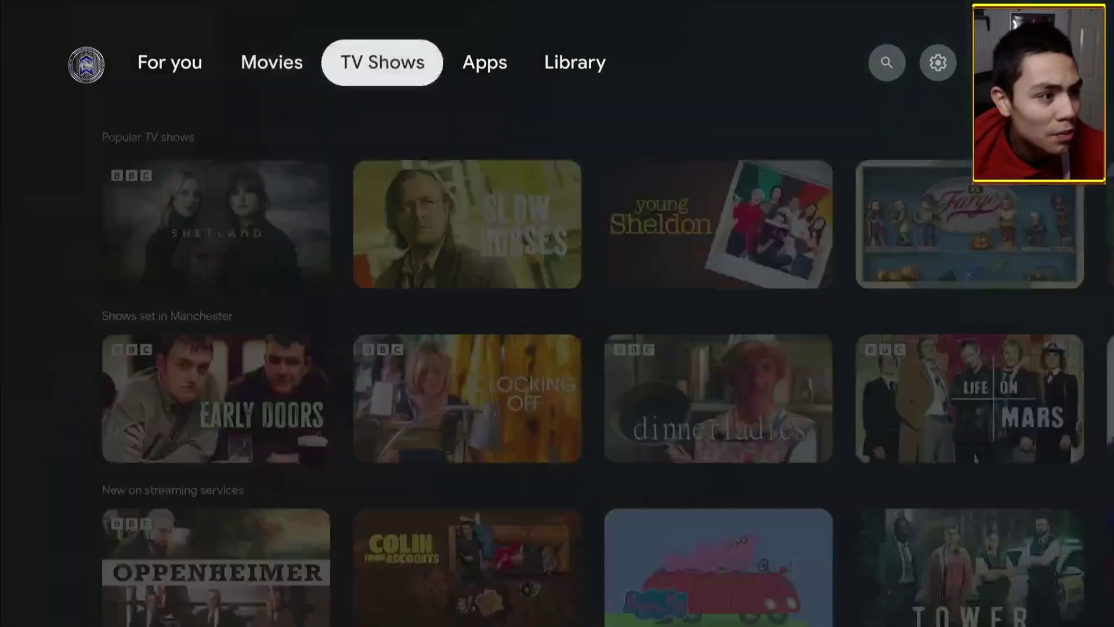
{"action": "key", "text": "Right"}
{"action": "key", "text": "Return"}
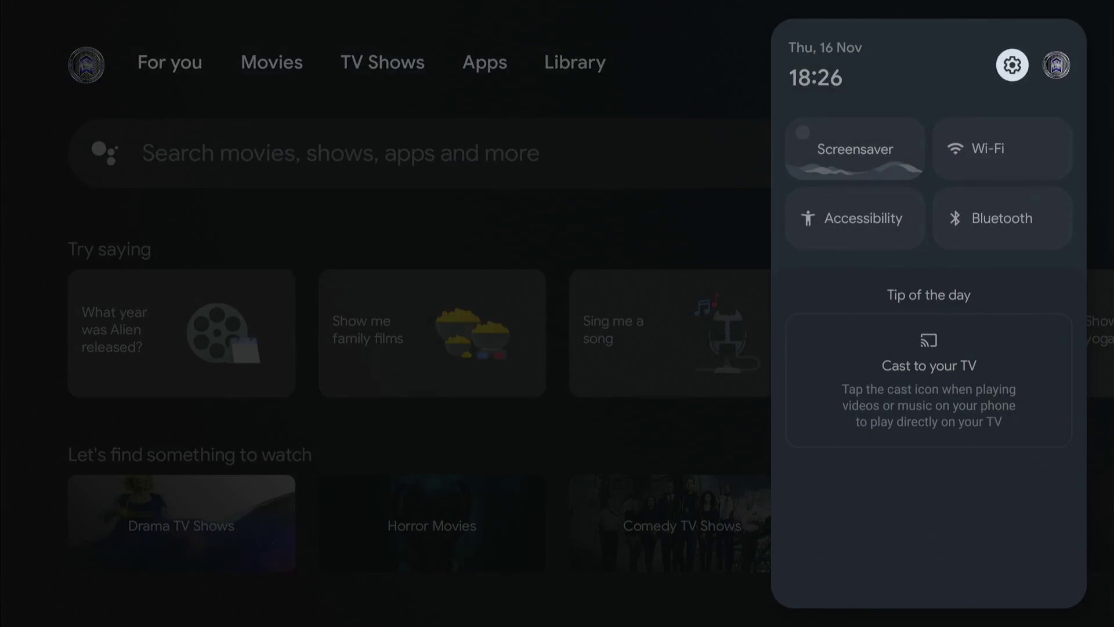
{"action": "key", "text": "Return"}
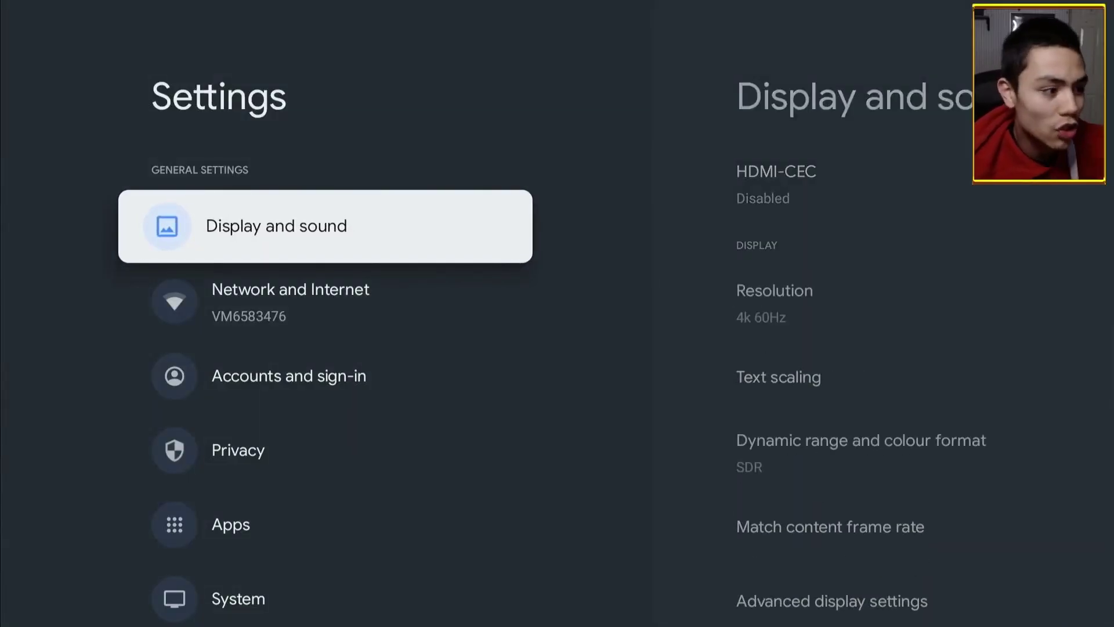
Step: Open the About page within the System settings
{"action": "key", "text": "Down"}
{"action": "key", "text": "Down"}
{"action": "key", "text": "Down"}
{"action": "key", "text": "Down"}
{"action": "key", "text": "Down"}
{"action": "key", "text": "Down"}
{"action": "key", "text": "Down"}
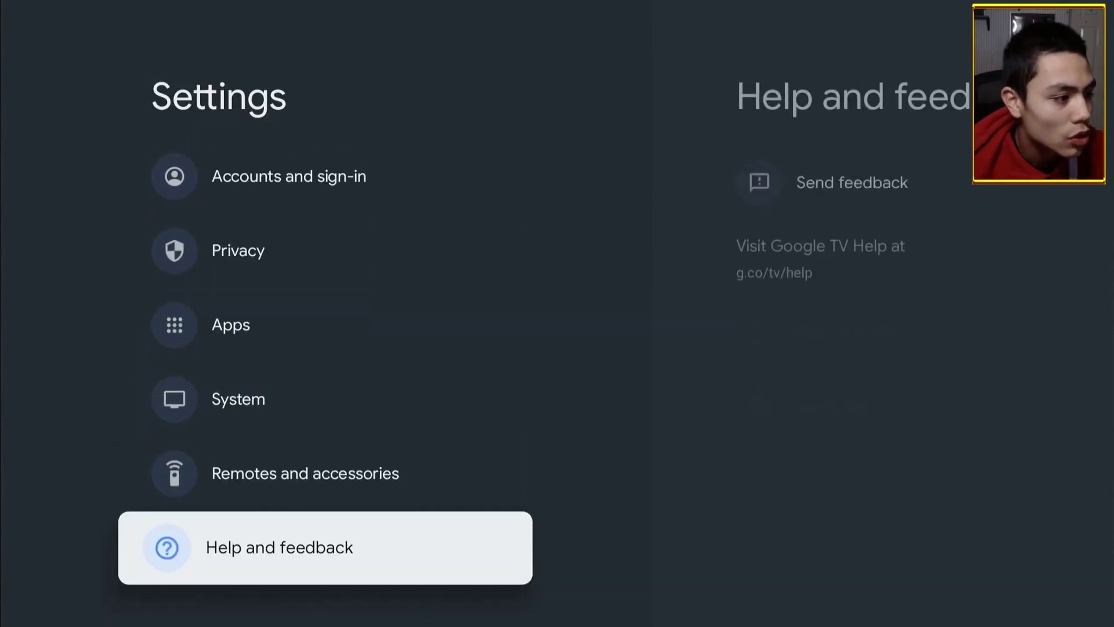
{"action": "key", "text": "Up"}
{"action": "key", "text": "Up"}
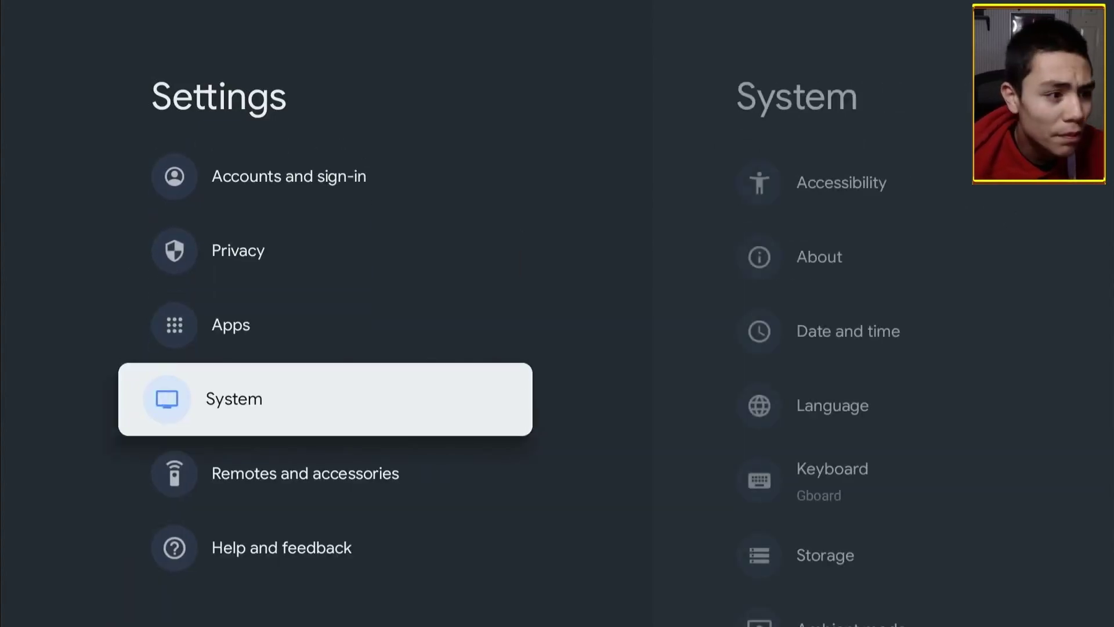
{"action": "key", "text": "Return"}
{"action": "key", "text": "Down"}
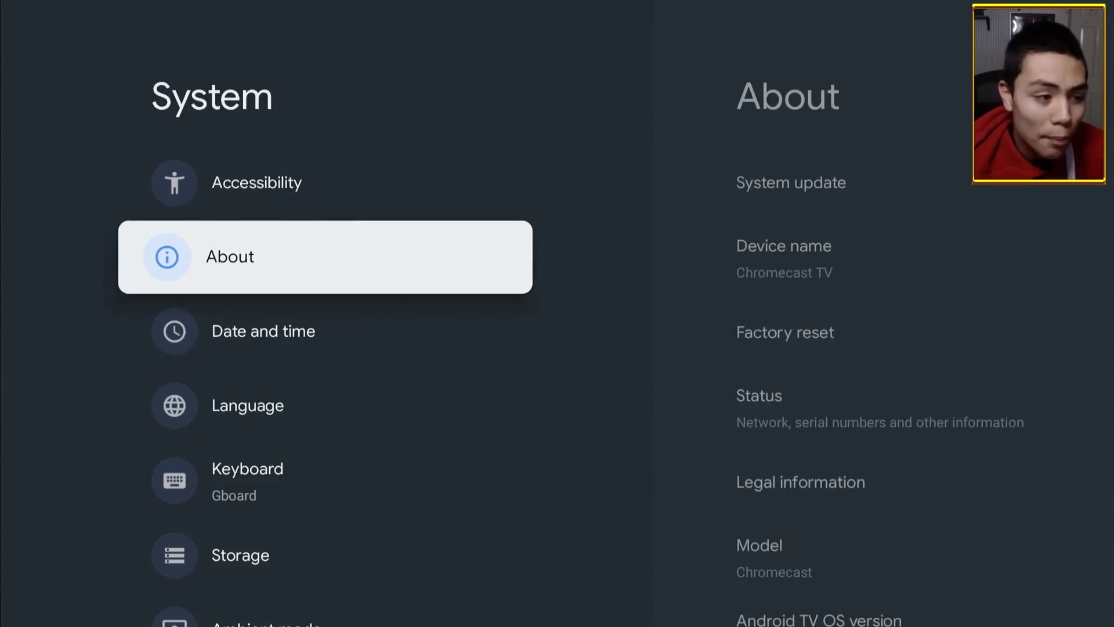
{"action": "key", "text": "Return"}
Step: Enable developer options by selecting the Android TV OS build entry seven times
{"action": "key", "text": "Down"}
{"action": "key", "text": "Down"}
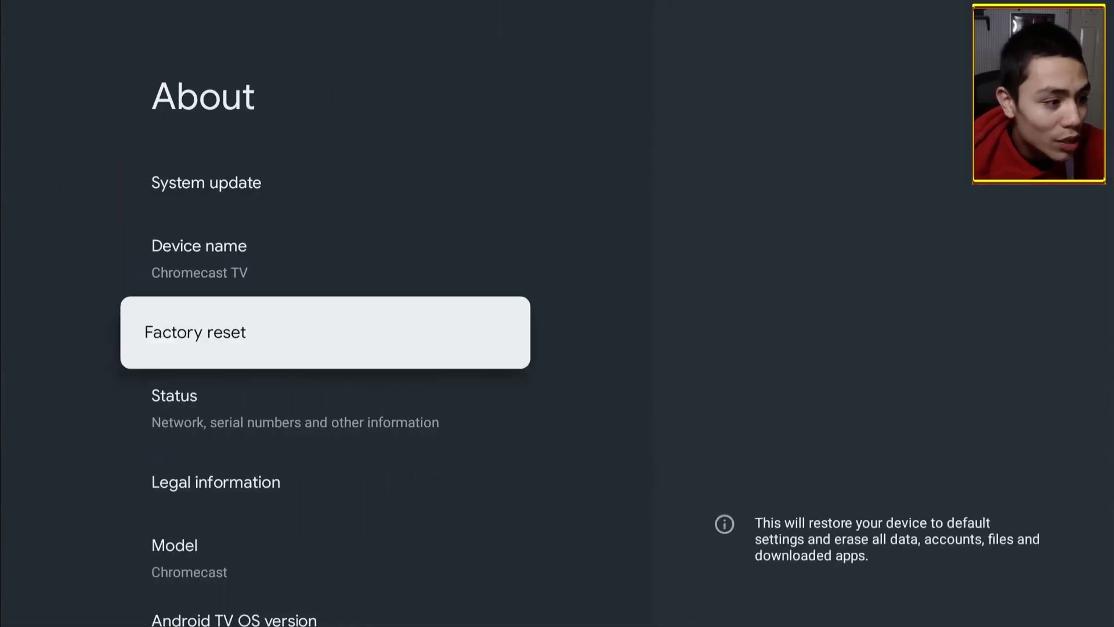
{"action": "key", "text": "Down"}
{"action": "key", "text": "Down"}
{"action": "key", "text": "Down"}
{"action": "key", "text": "Down"}
{"action": "key", "text": "Down"}
{"action": "key", "text": "Down"}
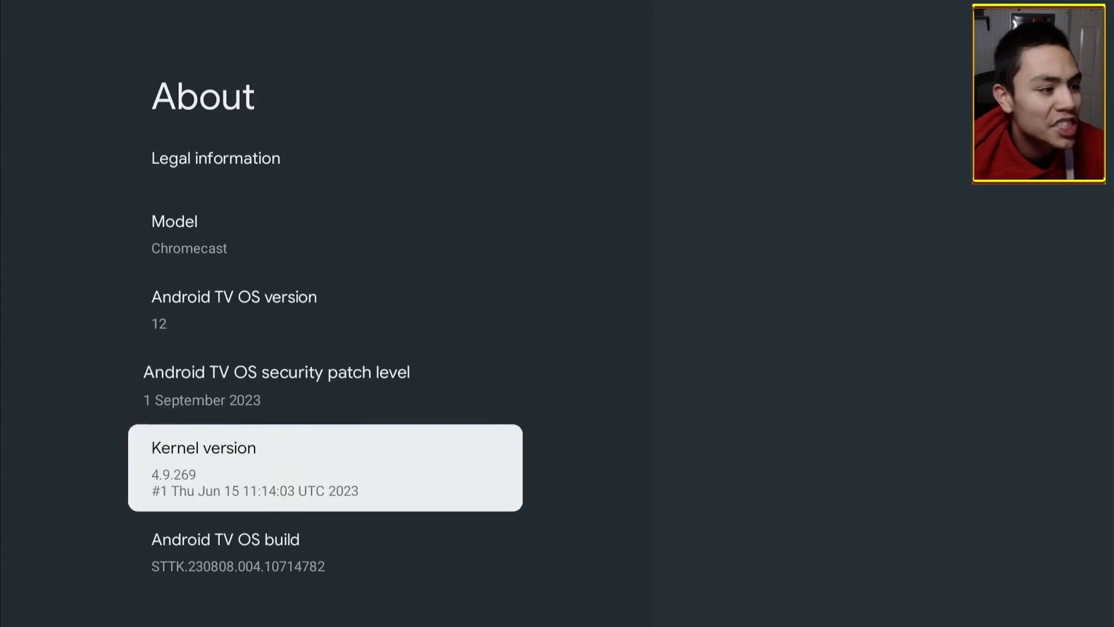
{"action": "key", "text": "Down"}
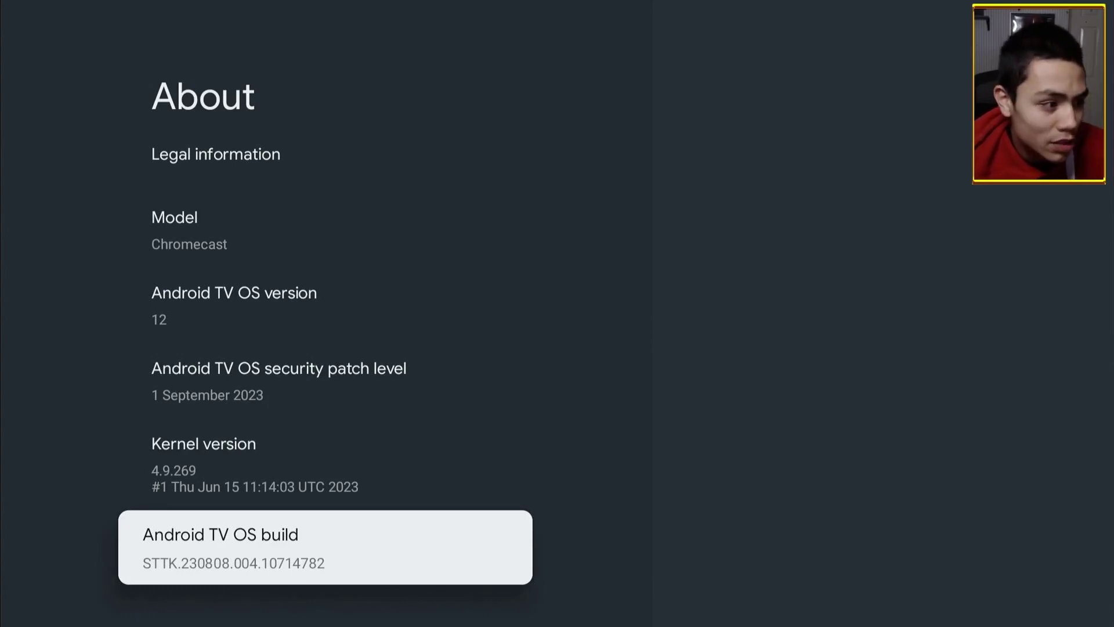
{"action": "key", "text": "Return"}
{"action": "key", "text": "Return"}
{"action": "key", "text": "Return"}
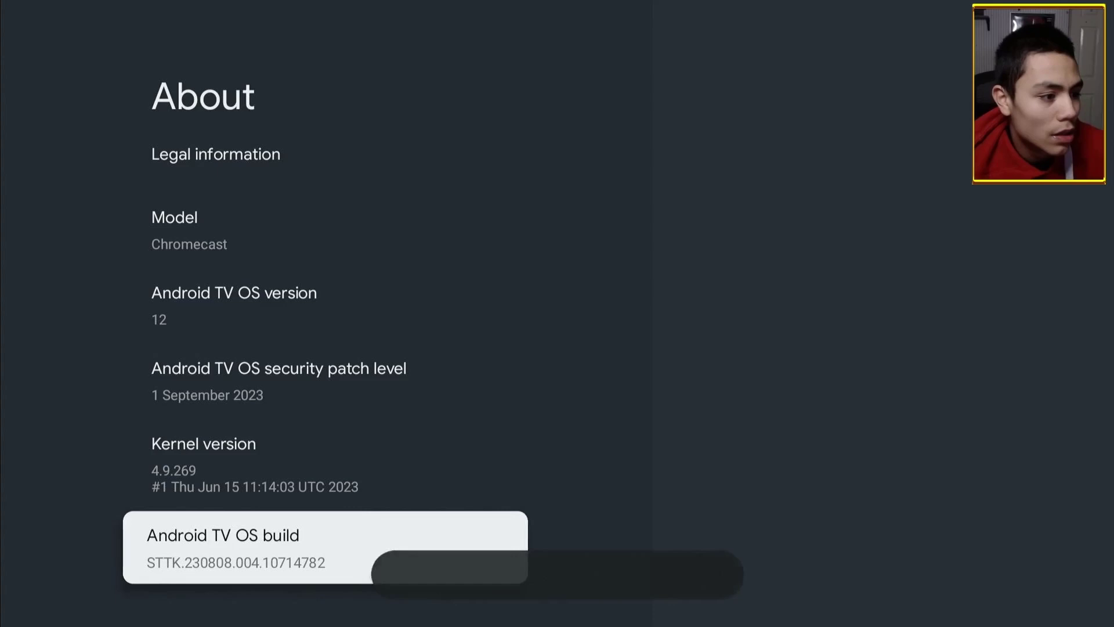
{"action": "key", "text": "Return"}
{"action": "key", "text": "Return"}
{"action": "key", "text": "Return"}
{"action": "key", "text": "Return"}
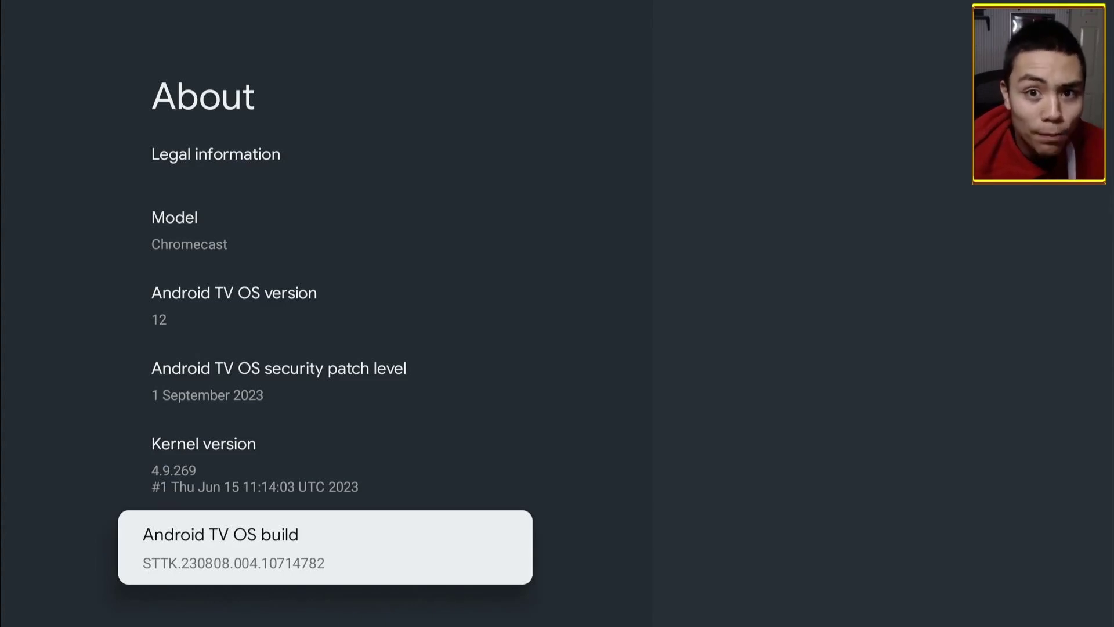
Step: Return to the home screen, search for Downloader and install Downloader by AFTVnews
{"action": "key", "text": "Home"}
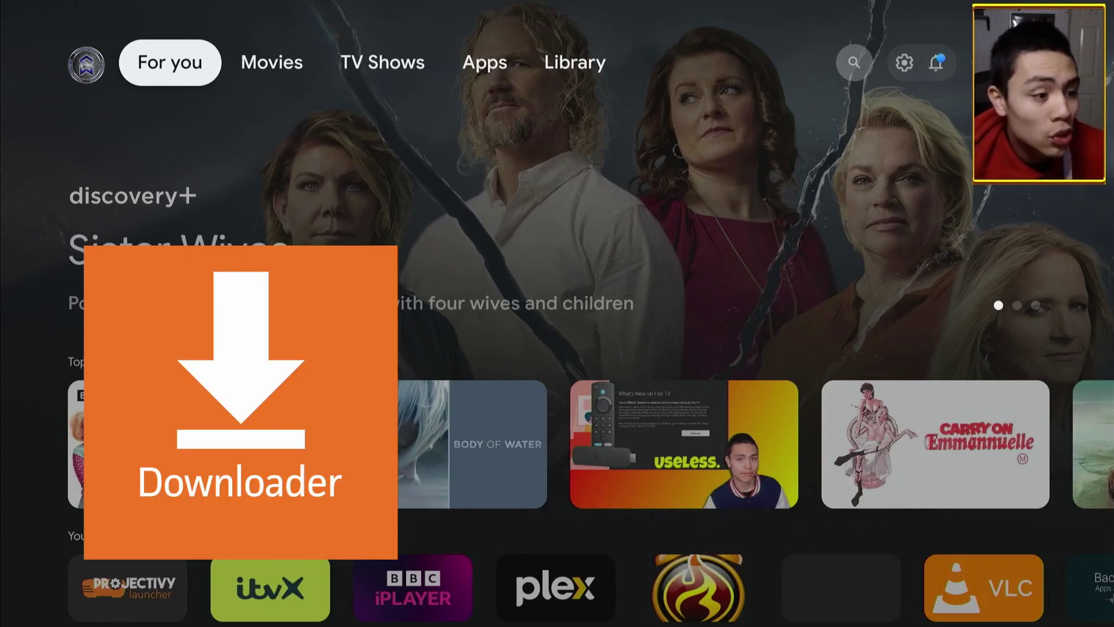
{"action": "key", "text": "Right"}
{"action": "key", "text": "Right"}
{"action": "key", "text": "Right"}
{"action": "key", "text": "Right"}
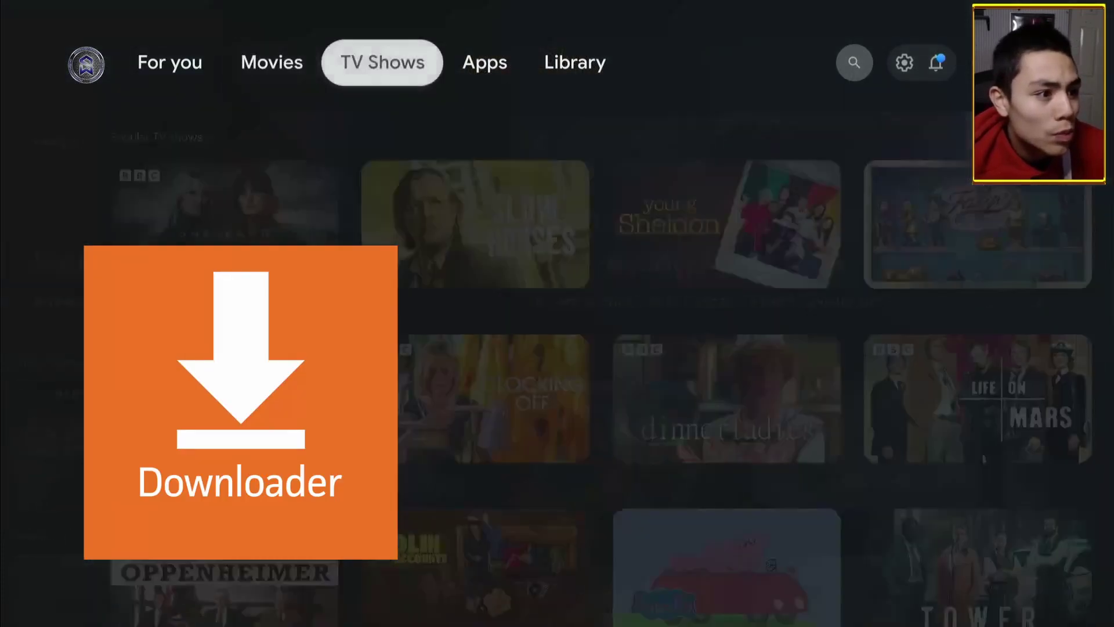
{"action": "key", "text": "Right"}
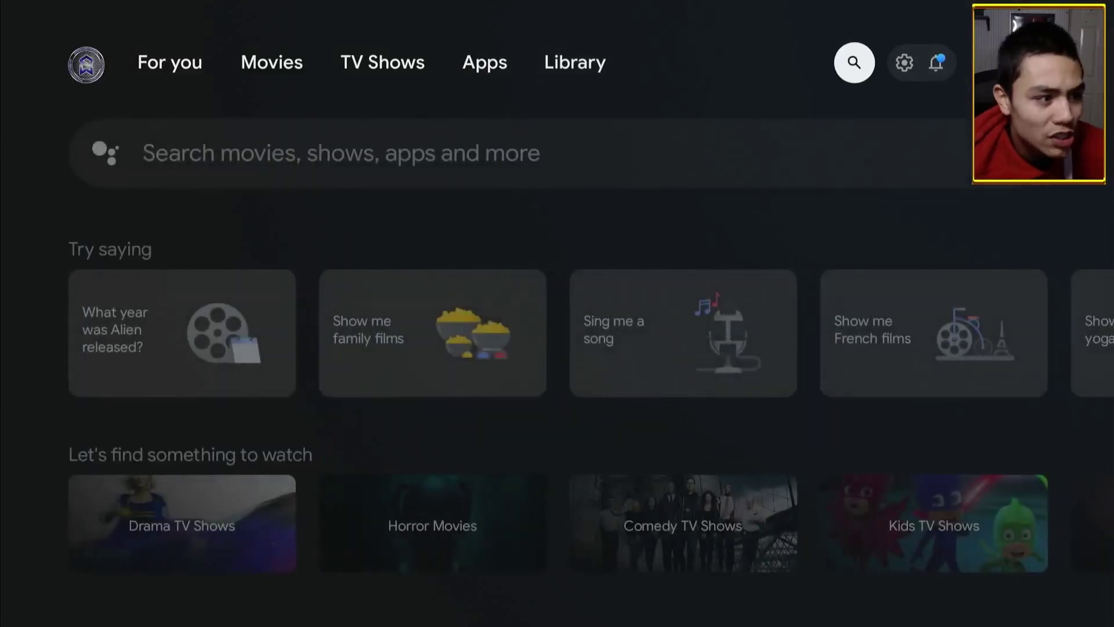
{"action": "key", "text": "Down"}
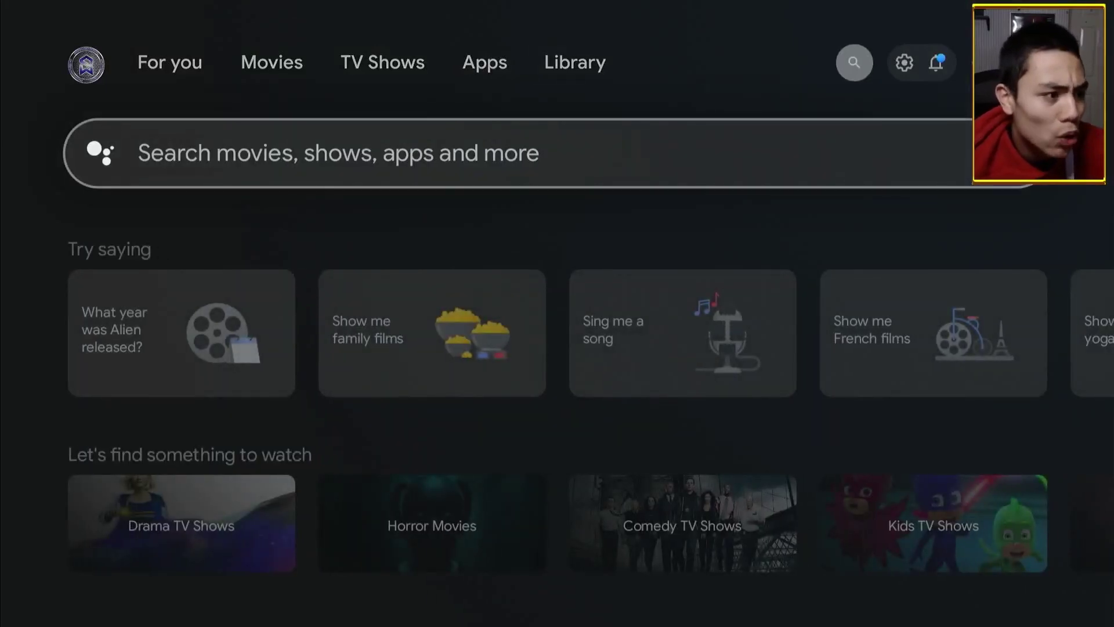
{"action": "key", "text": "Return"}
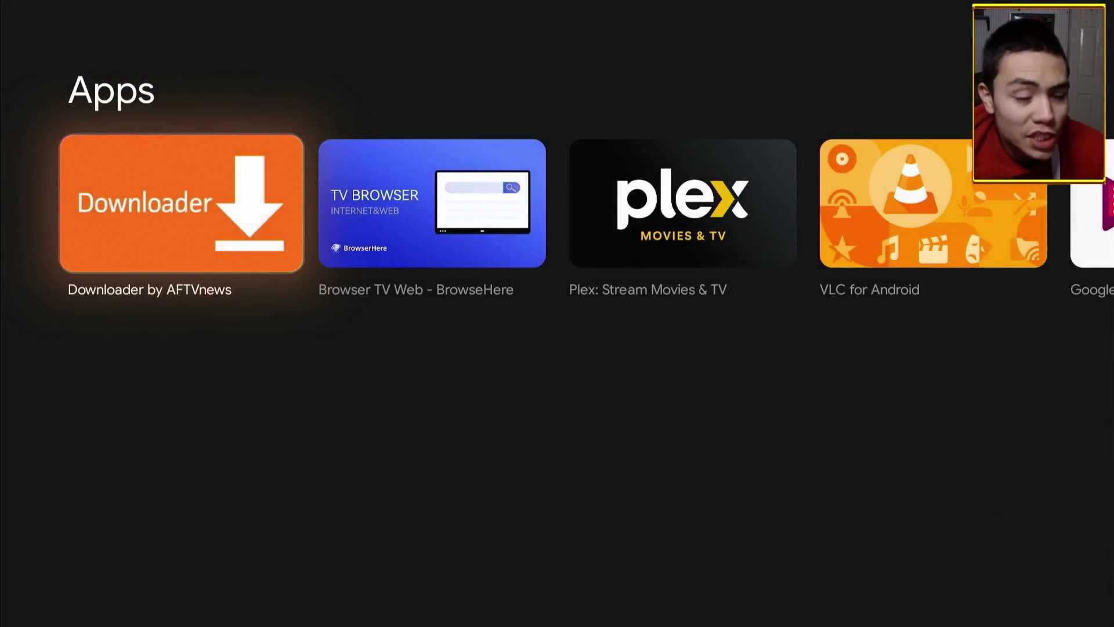
{"action": "key", "text": "Return"}
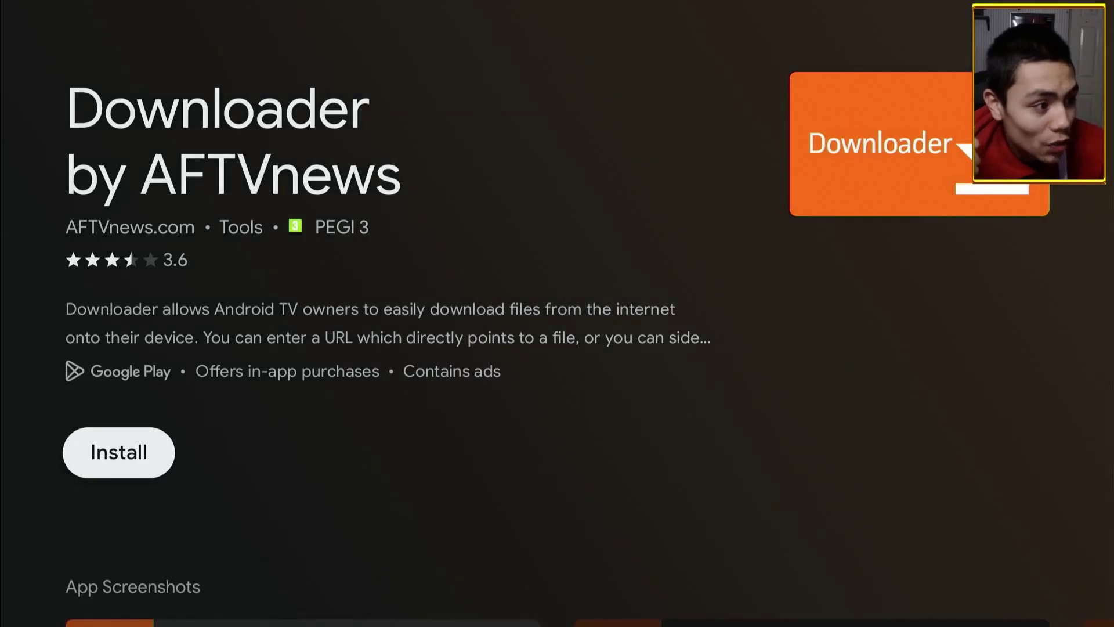
{"action": "key", "text": "Return"}
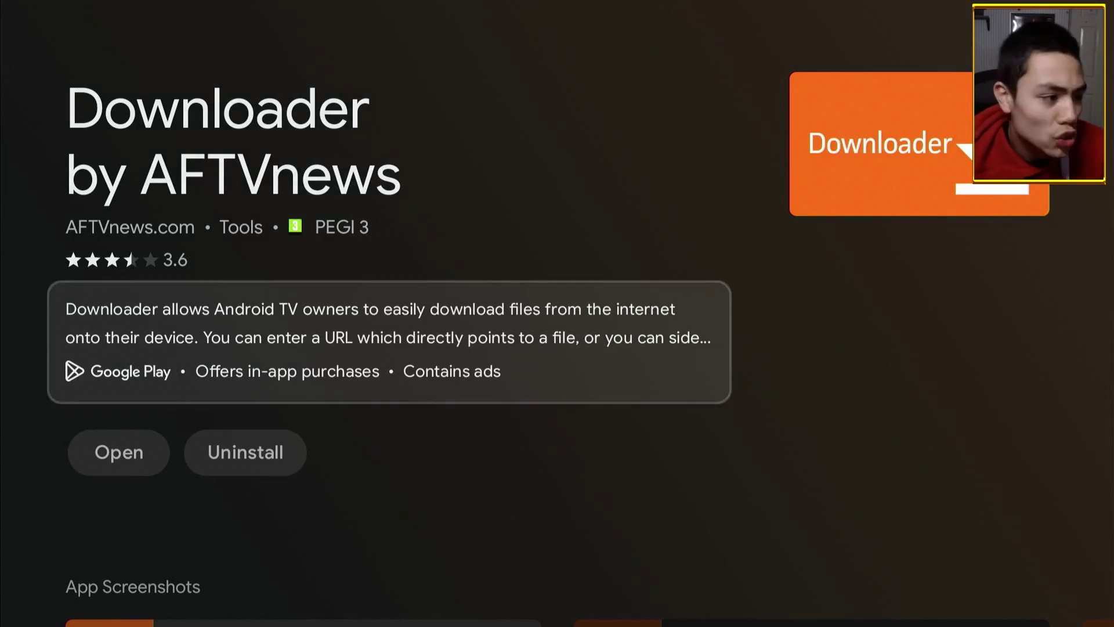
Step: Launch Downloader, allow it to access photos and media, and dismiss the Quick Start Guide
{"action": "key", "text": "Down"}
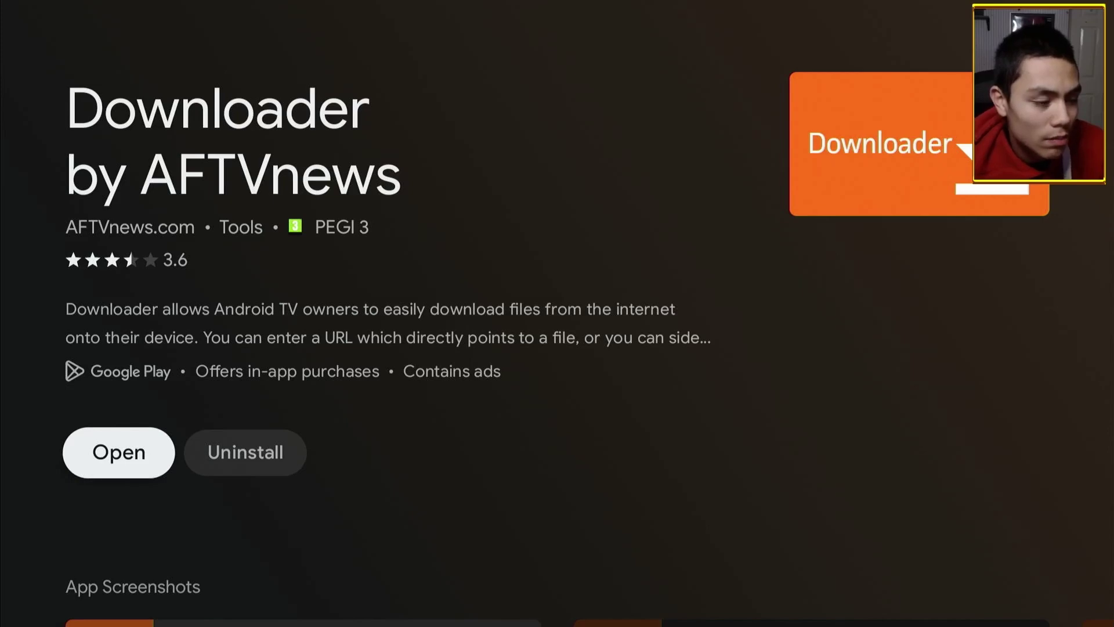
{"action": "key", "text": "Return"}
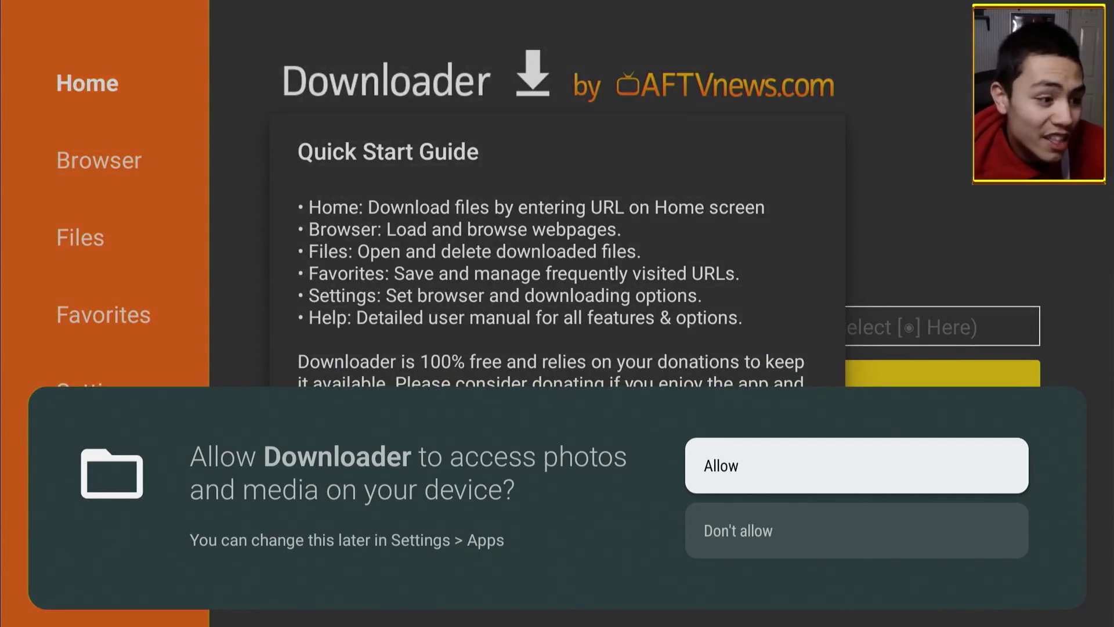
{"action": "key", "text": "Down"}
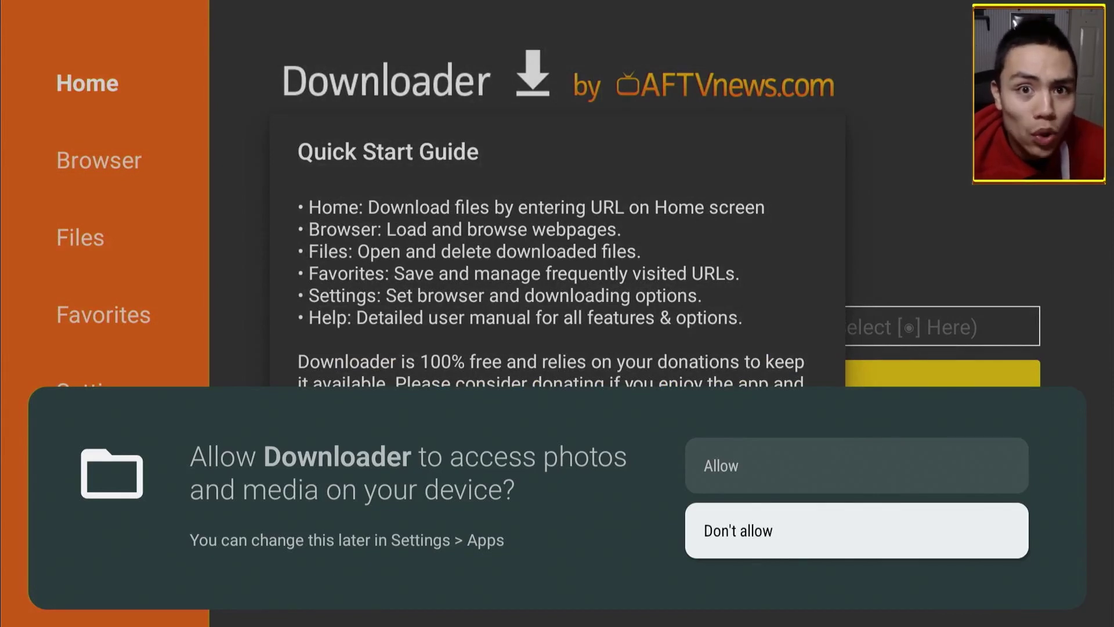
{"action": "key", "text": "Up"}
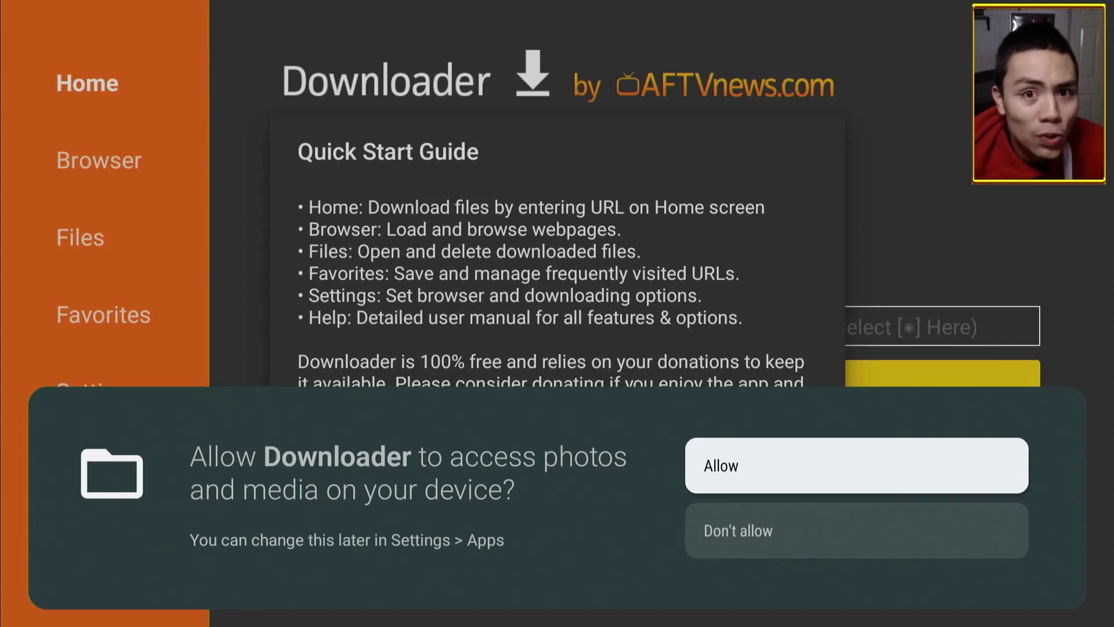
{"action": "key", "text": "Return"}
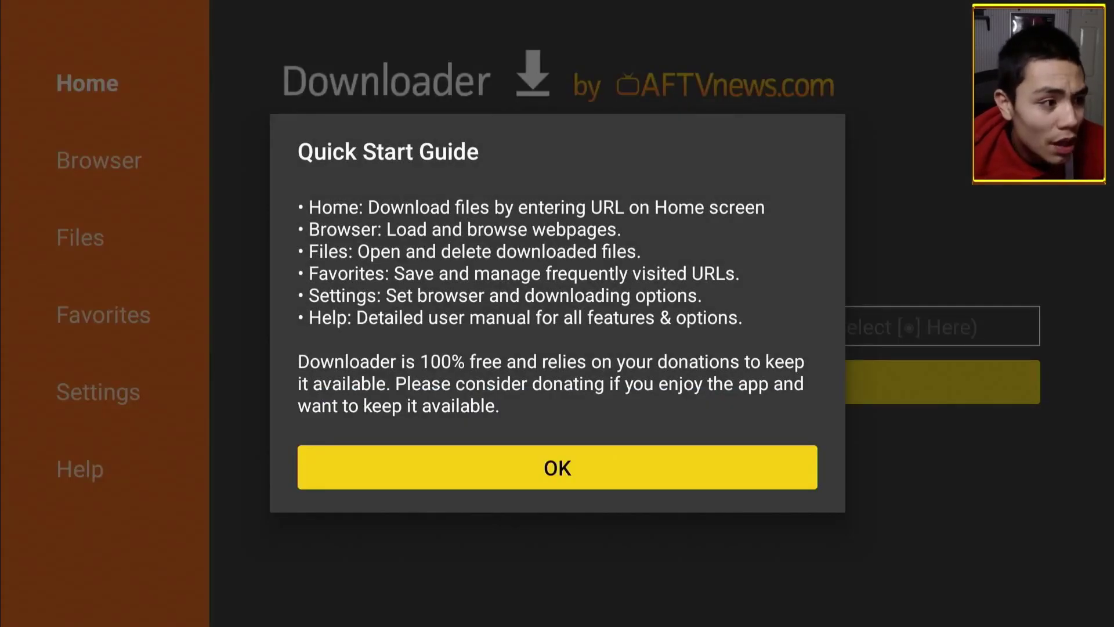
{"action": "key", "text": "Return"}
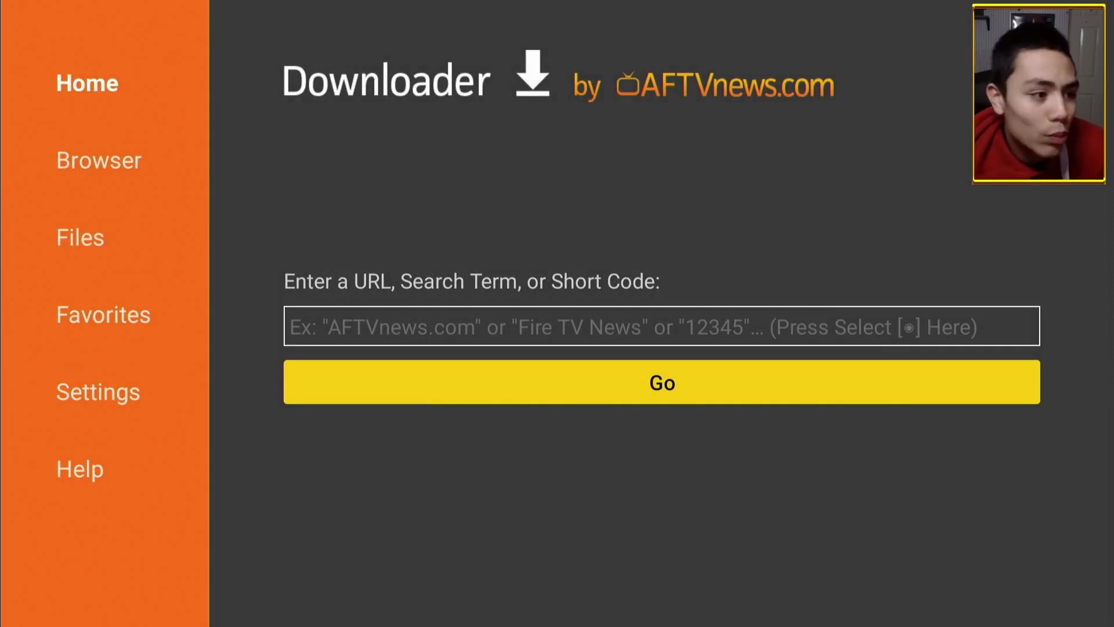
Step: Enter the short code 826476 in Downloader's URL field and load its page
{"action": "key", "text": "Up"}
{"action": "key", "text": "Return"}
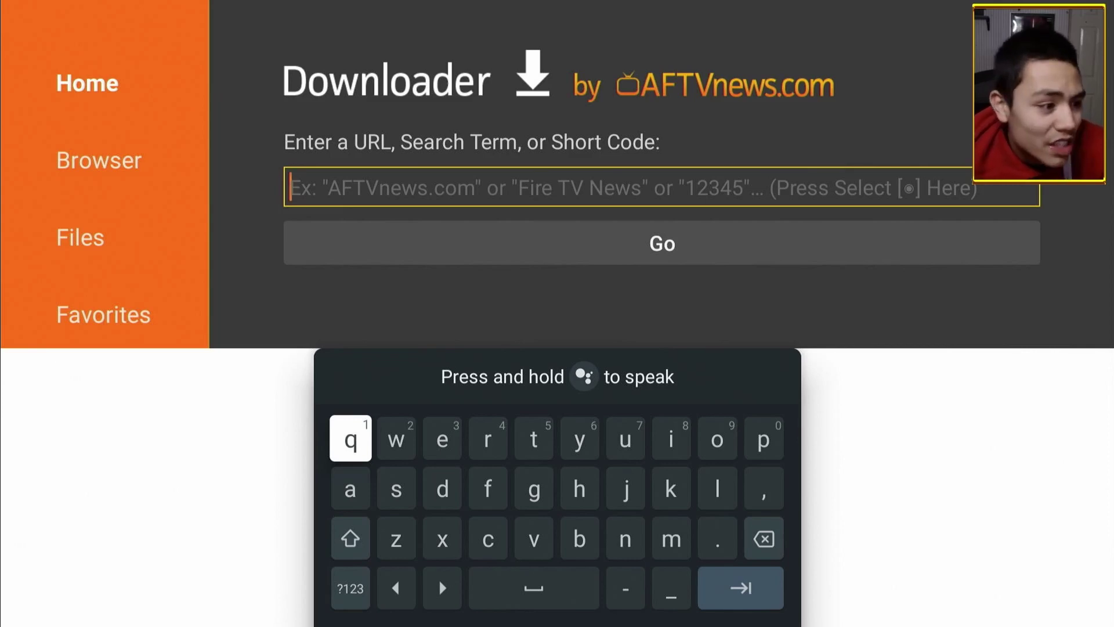
{"action": "key", "text": "Down"}
{"action": "key", "text": "Down"}
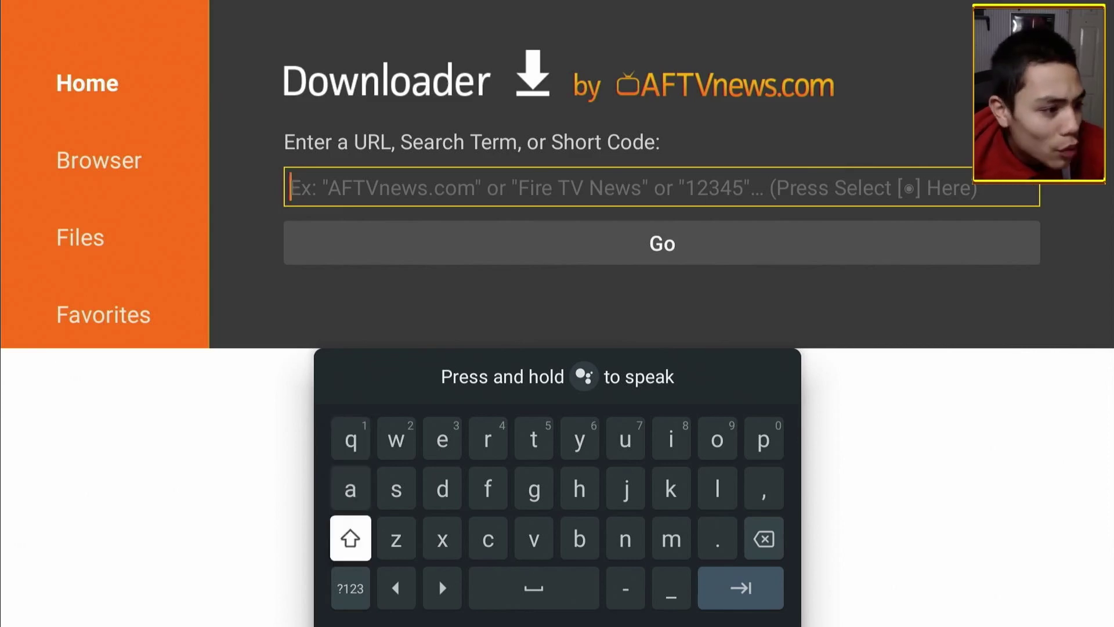
{"action": "key", "text": "Down"}
{"action": "key", "text": "Return"}
{"action": "key", "text": "Up"}
{"action": "key", "text": "Up"}
{"action": "key", "text": "Up"}
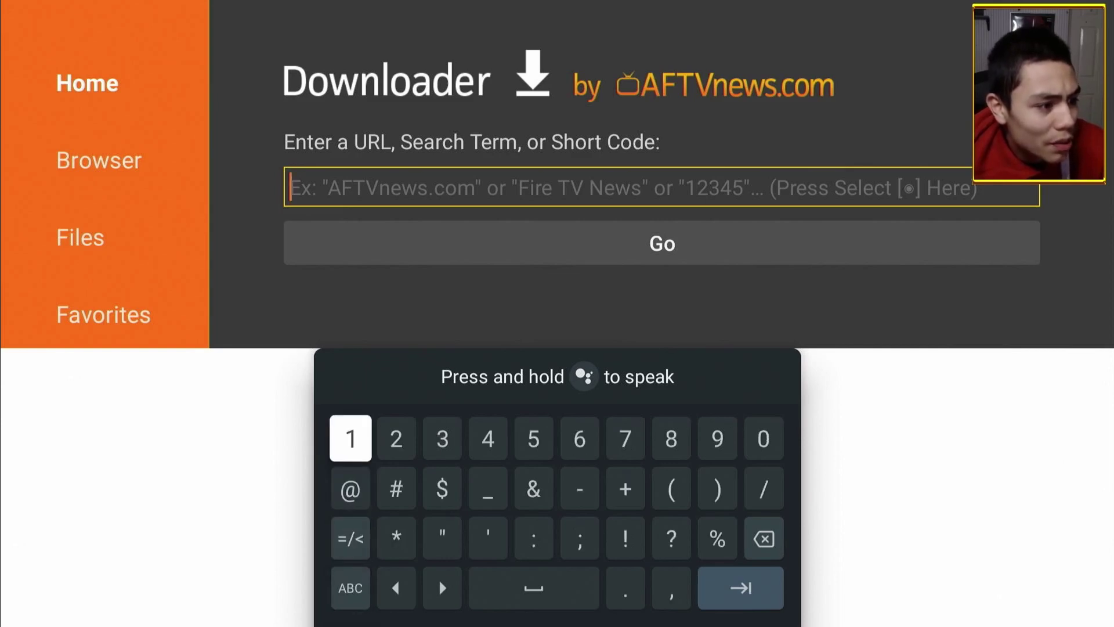
{"action": "key", "text": "Right"}
{"action": "key", "text": "Right"}
{"action": "key", "text": "Right"}
{"action": "key", "text": "Right"}
{"action": "key", "text": "Right"}
{"action": "key", "text": "Right"}
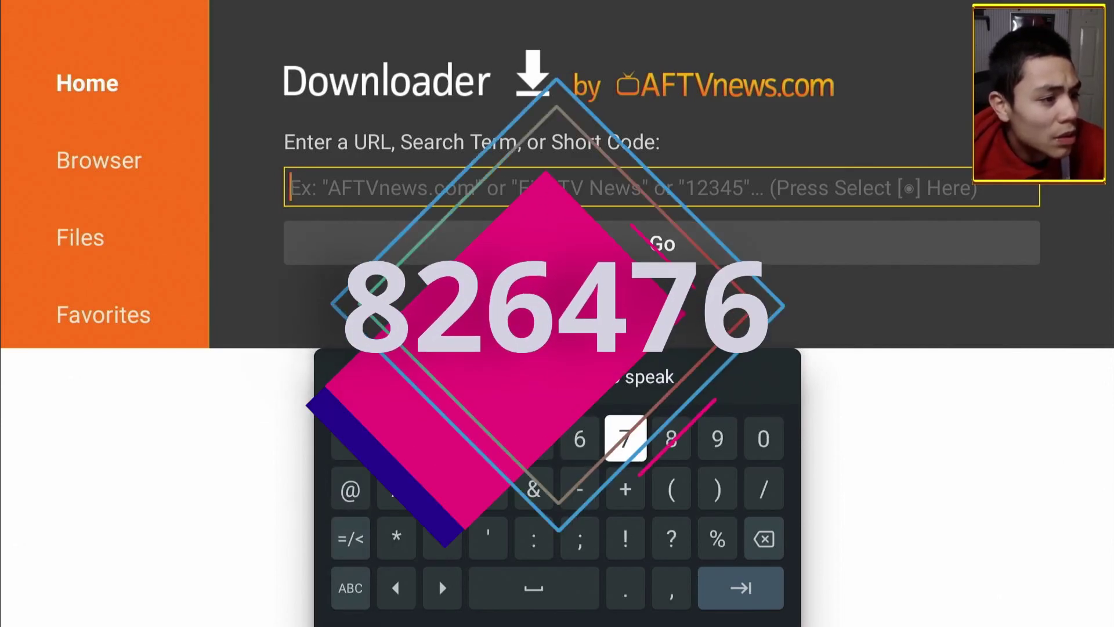
{"action": "key", "text": "Right"}
{"action": "key", "text": "Return"}
{"action": "key", "text": "Right"}
{"action": "key", "text": "Right"}
{"action": "key", "text": "Right"}
{"action": "key", "text": "Right"}
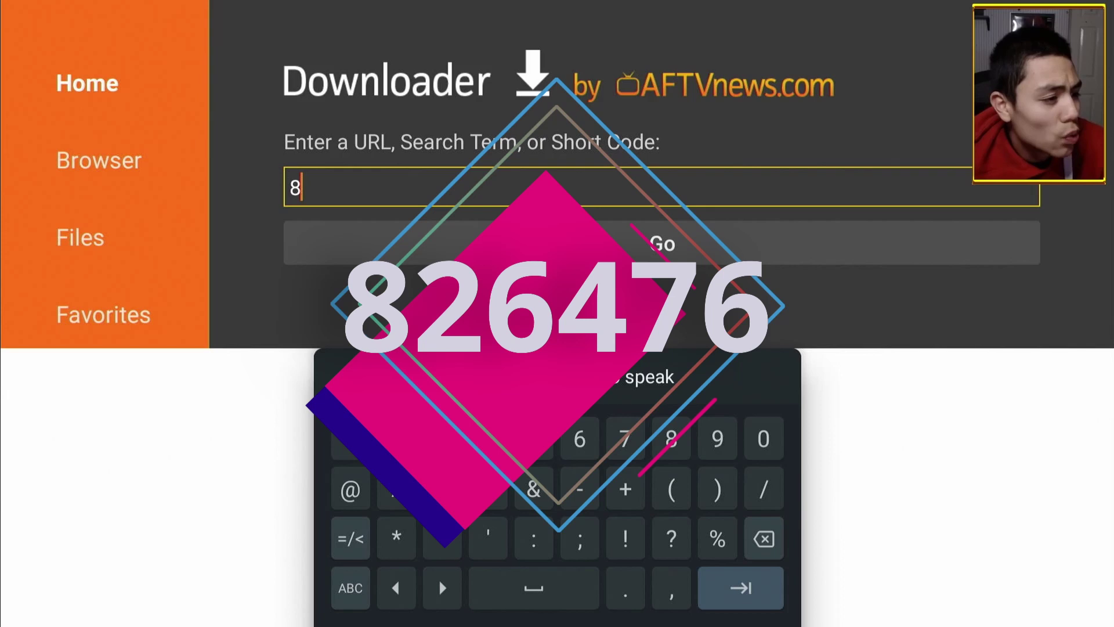
{"action": "key", "text": "Return"}
{"action": "key", "text": "Right"}
{"action": "key", "text": "Right"}
{"action": "key", "text": "Right"}
{"action": "key", "text": "Right"}
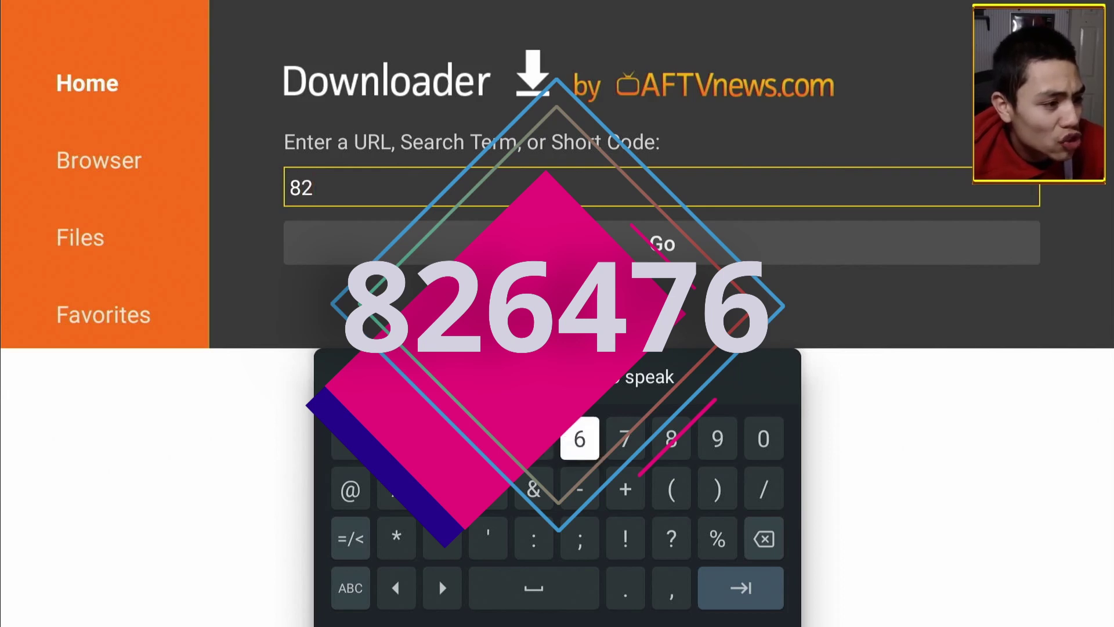
{"action": "key", "text": "Return"}
{"action": "key", "text": "Left"}
{"action": "key", "text": "Left"}
{"action": "key", "text": "Return"}
{"action": "key", "text": "Right"}
{"action": "key", "text": "Right"}
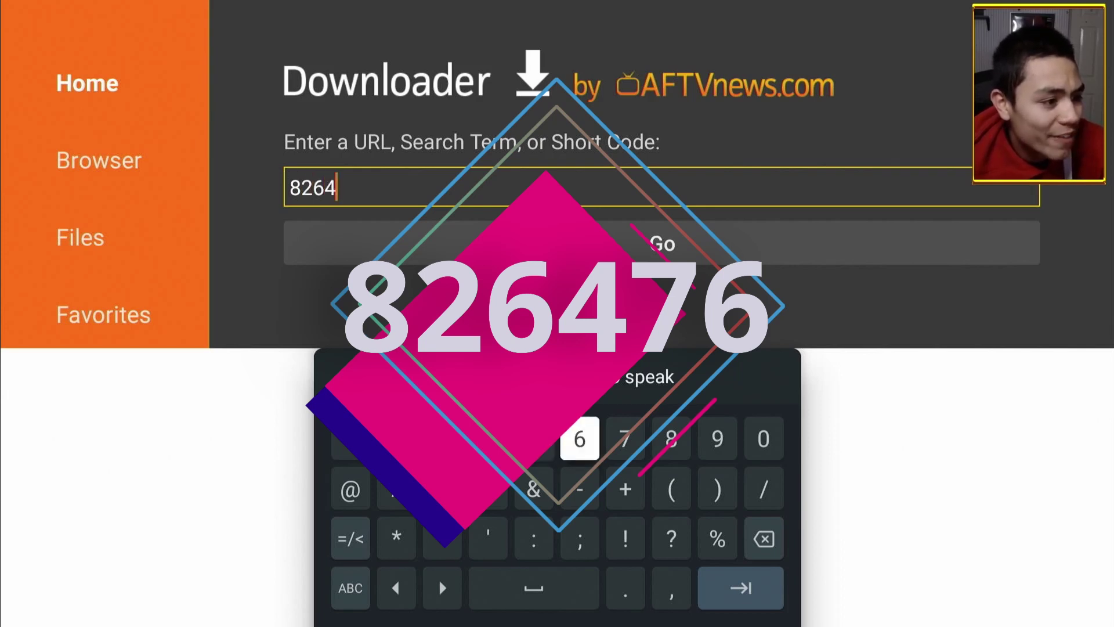
{"action": "key", "text": "Right"}
{"action": "key", "text": "Return"}
{"action": "key", "text": "Left"}
{"action": "key", "text": "Return"}
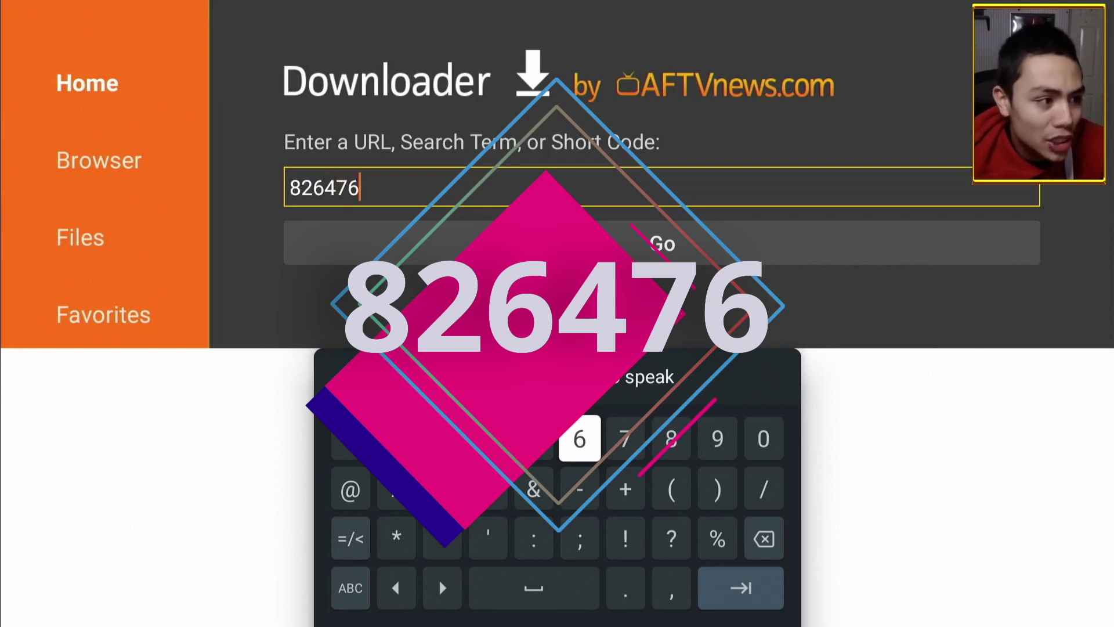
{"action": "key", "text": "Tab"}
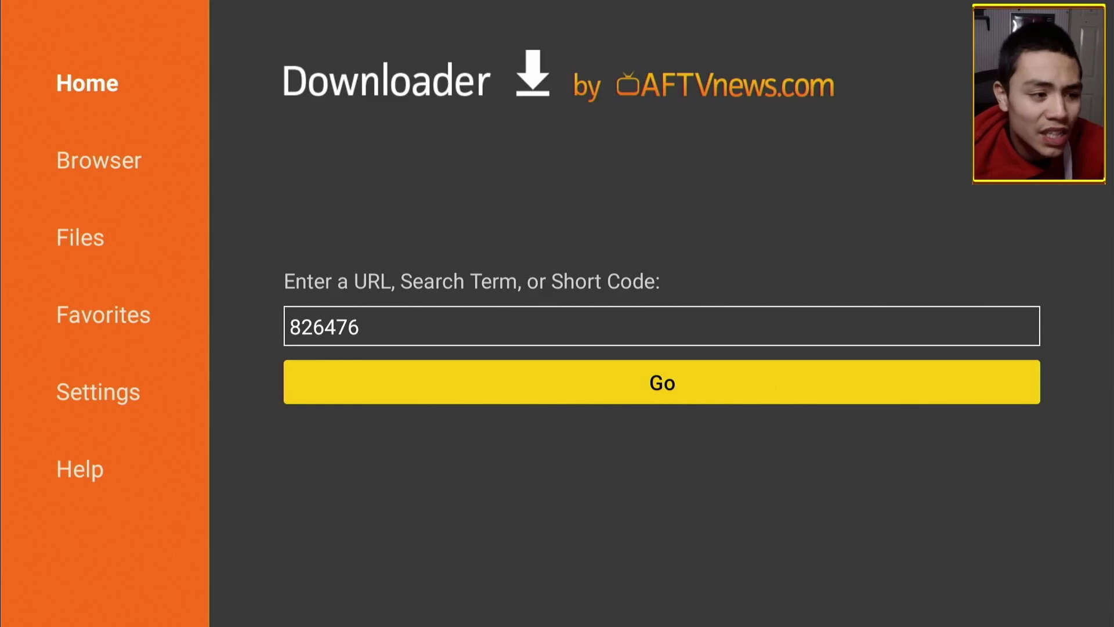
{"action": "key", "text": "Return"}
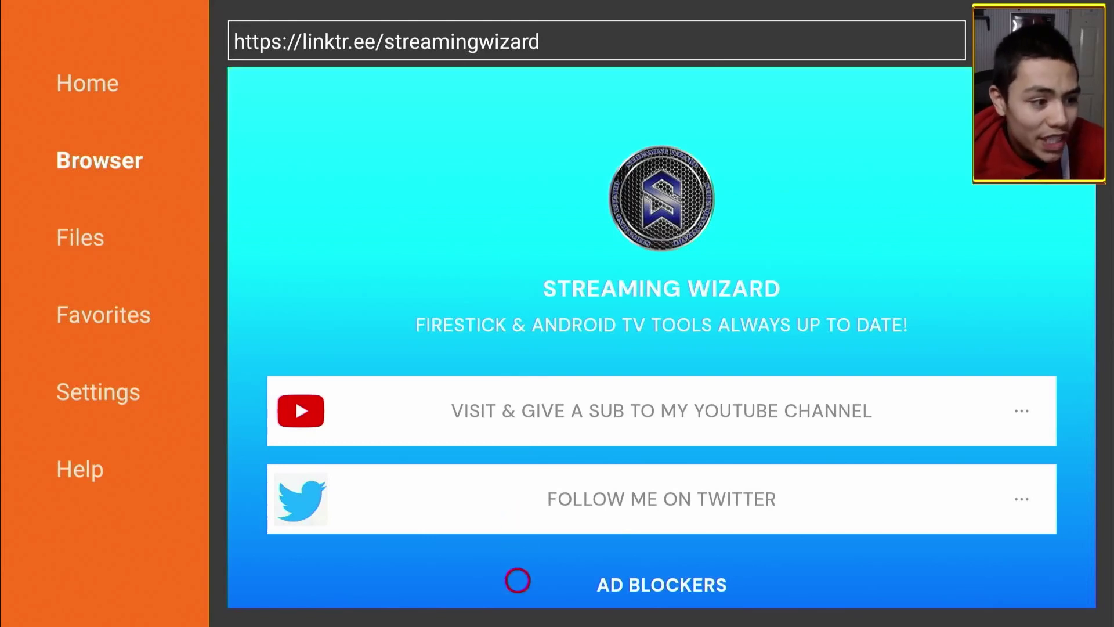
Step: Look through the app categories on the Streaming Wizard page, from ad blockers and Kodi to VPNs, web browsers and utilities
{"action": "scroll", "coordinate": [518, 585], "scroll_direction": "down", "scroll_amount": 4}
{"action": "scroll", "coordinate": [517, 585], "scroll_direction": "down", "scroll_amount": 8}
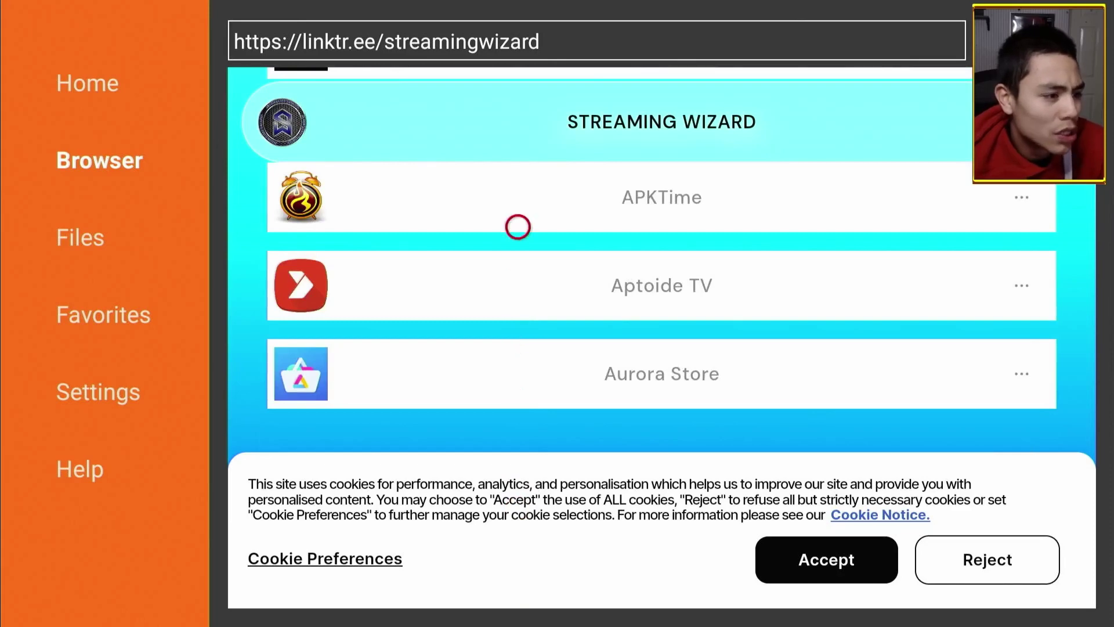
{"action": "scroll", "coordinate": [517, 585], "scroll_direction": "down", "scroll_amount": 2}
{"action": "scroll", "coordinate": [518, 584], "scroll_direction": "down", "scroll_amount": 6}
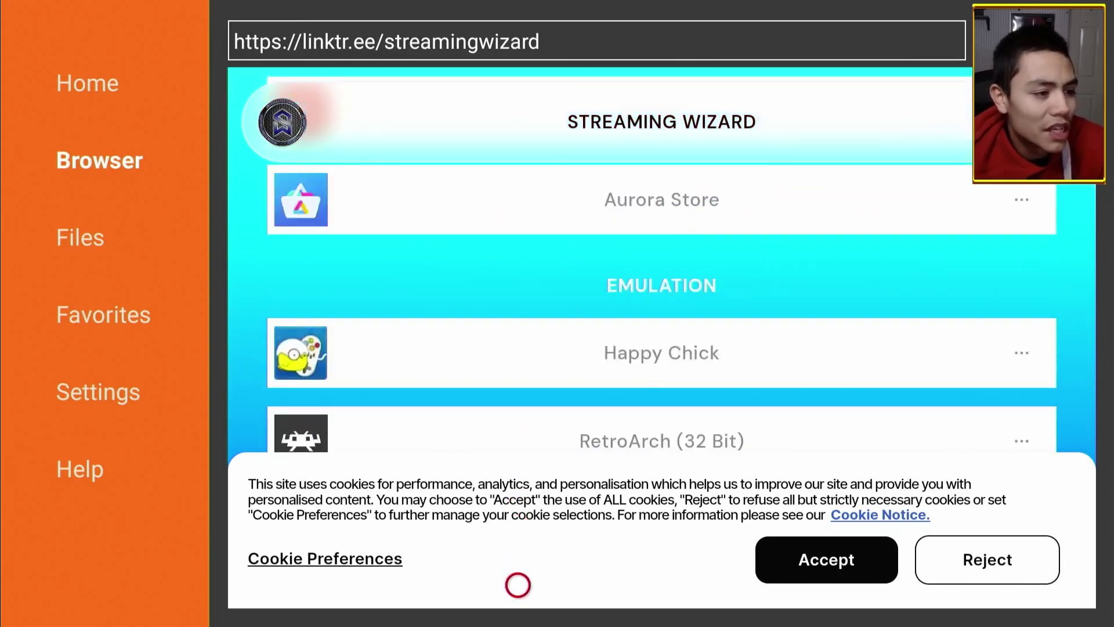
{"action": "scroll", "coordinate": [518, 584], "scroll_direction": "down", "scroll_amount": 5}
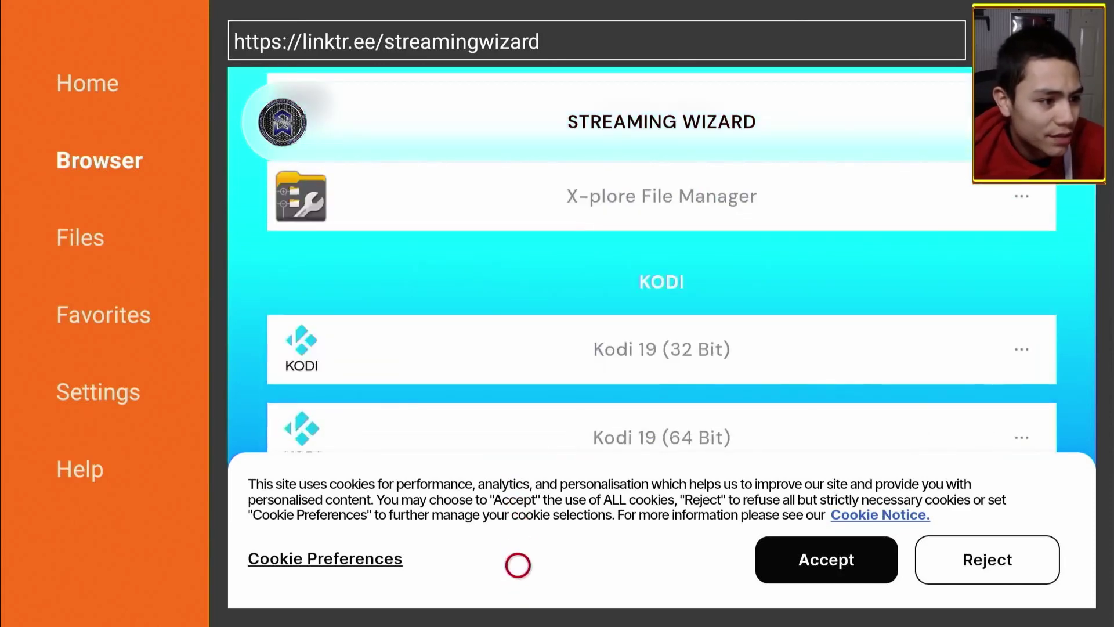
{"action": "scroll", "coordinate": [518, 91], "scroll_direction": "up", "scroll_amount": 4}
{"action": "scroll", "coordinate": [518, 91], "scroll_direction": "up", "scroll_amount": 5}
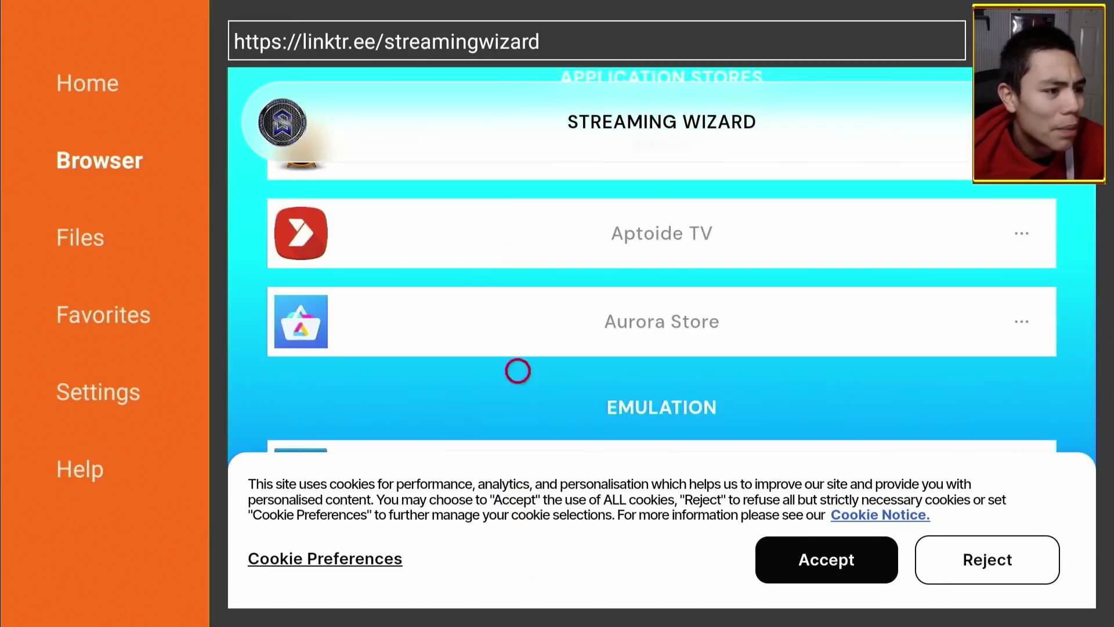
{"action": "scroll", "coordinate": [518, 585], "scroll_direction": "down", "scroll_amount": 4}
{"action": "scroll", "coordinate": [518, 585], "scroll_direction": "down", "scroll_amount": 5}
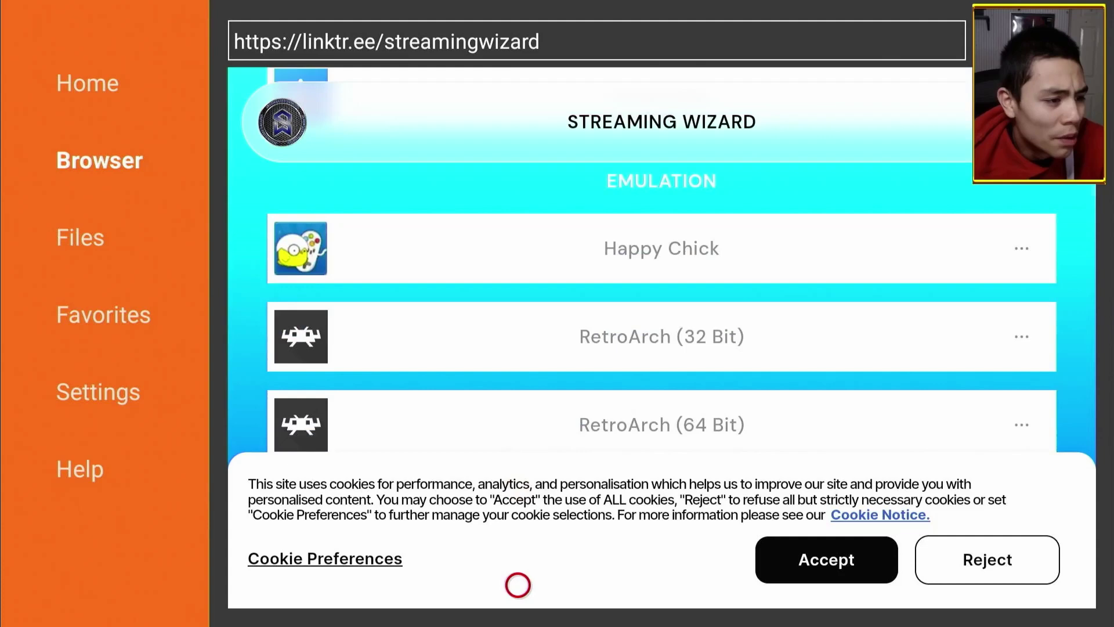
{"action": "scroll", "coordinate": [518, 584], "scroll_direction": "down", "scroll_amount": 10}
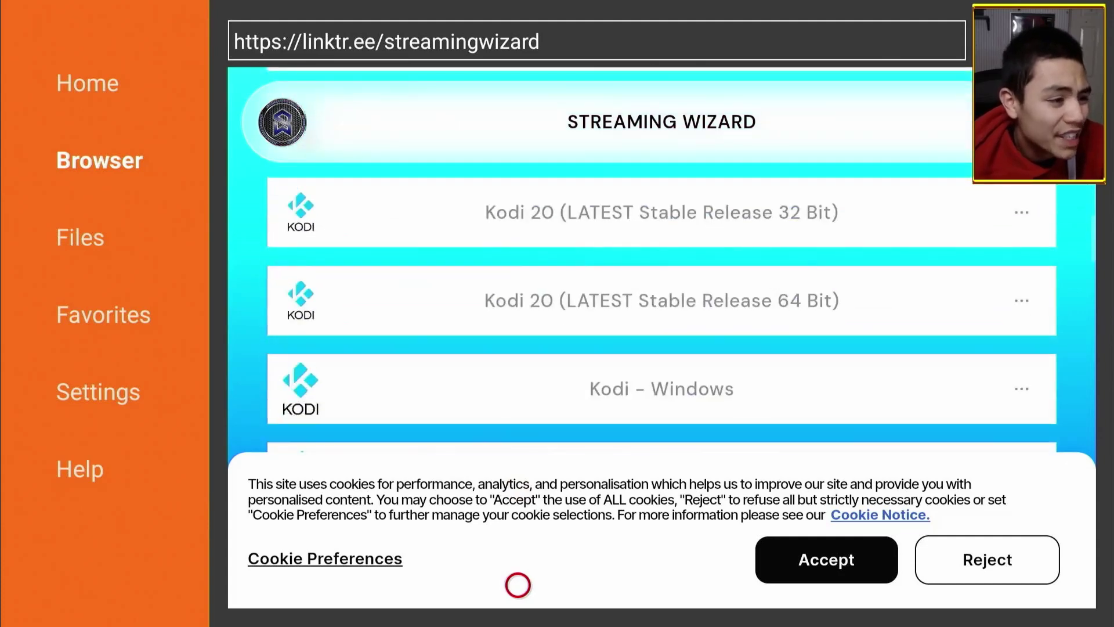
{"action": "scroll", "coordinate": [517, 585], "scroll_direction": "down", "scroll_amount": 4}
{"action": "scroll", "coordinate": [518, 585], "scroll_direction": "down", "scroll_amount": 12}
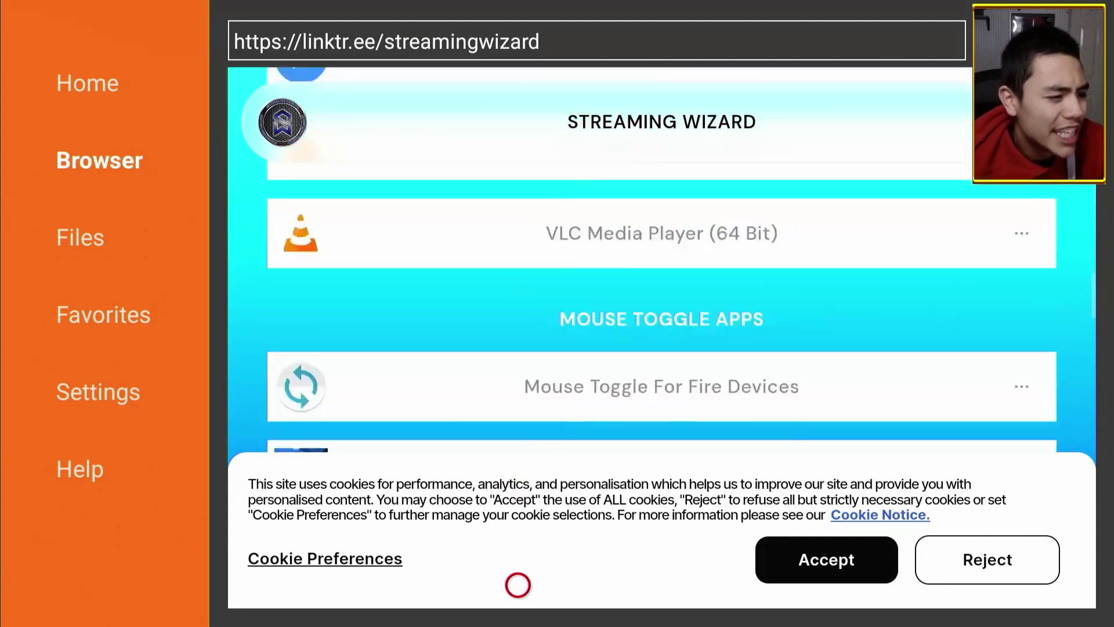
{"action": "scroll", "coordinate": [518, 585], "scroll_direction": "down", "scroll_amount": 12}
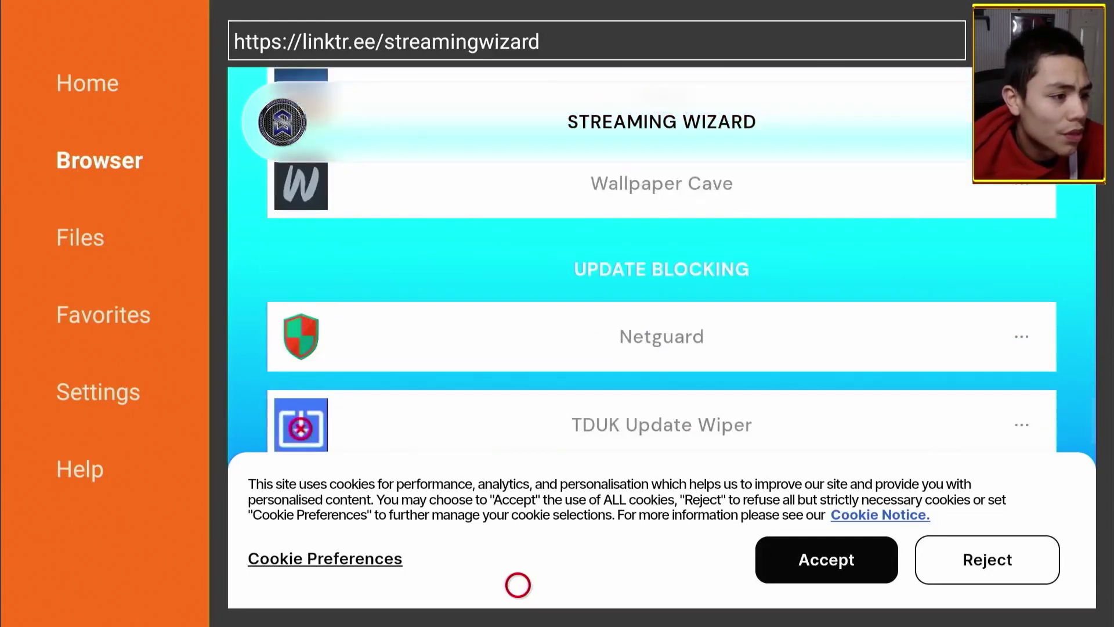
{"action": "scroll", "coordinate": [518, 585], "scroll_direction": "down", "scroll_amount": 3}
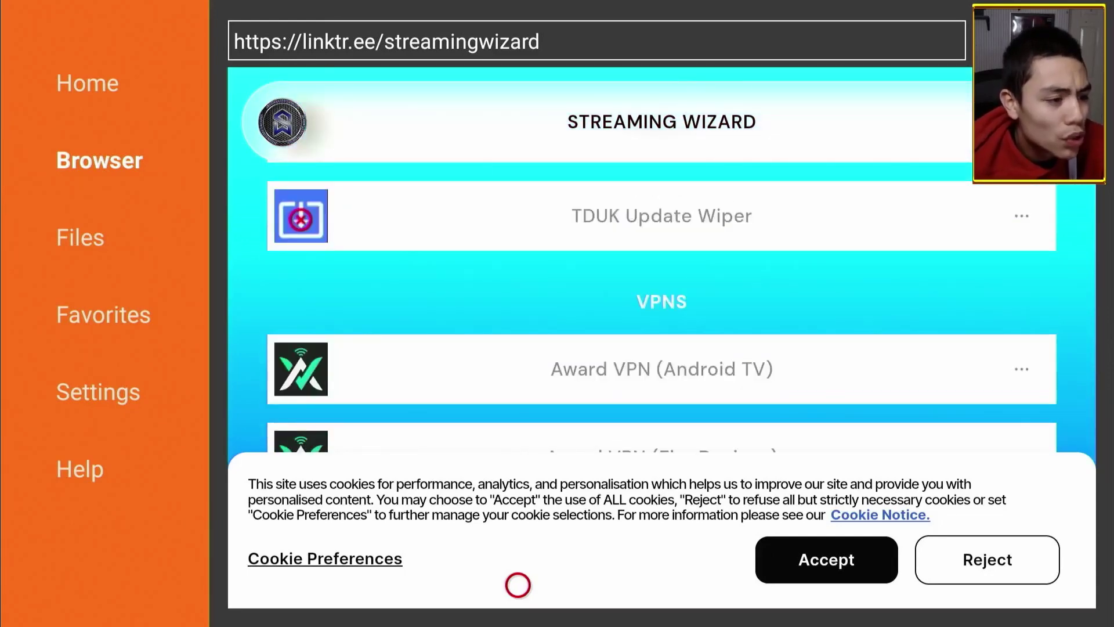
{"action": "scroll", "coordinate": [517, 585], "scroll_direction": "down", "scroll_amount": 5}
{"action": "scroll", "coordinate": [517, 585], "scroll_direction": "down", "scroll_amount": 5}
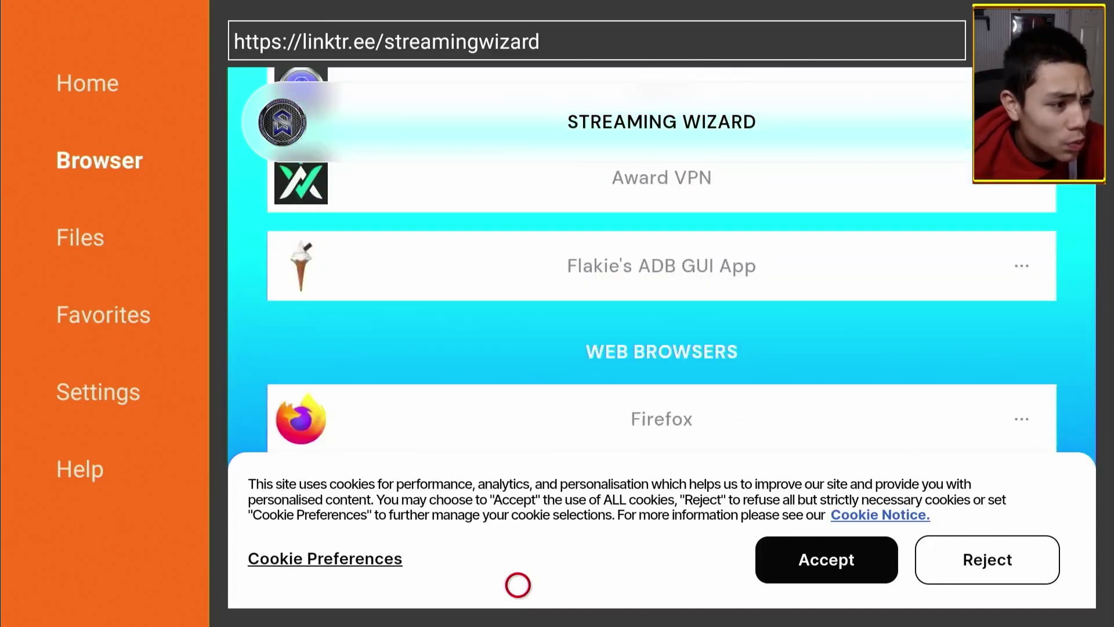
{"action": "scroll", "coordinate": [518, 585], "scroll_direction": "down", "scroll_amount": 4}
{"action": "scroll", "coordinate": [517, 584], "scroll_direction": "down", "scroll_amount": 4}
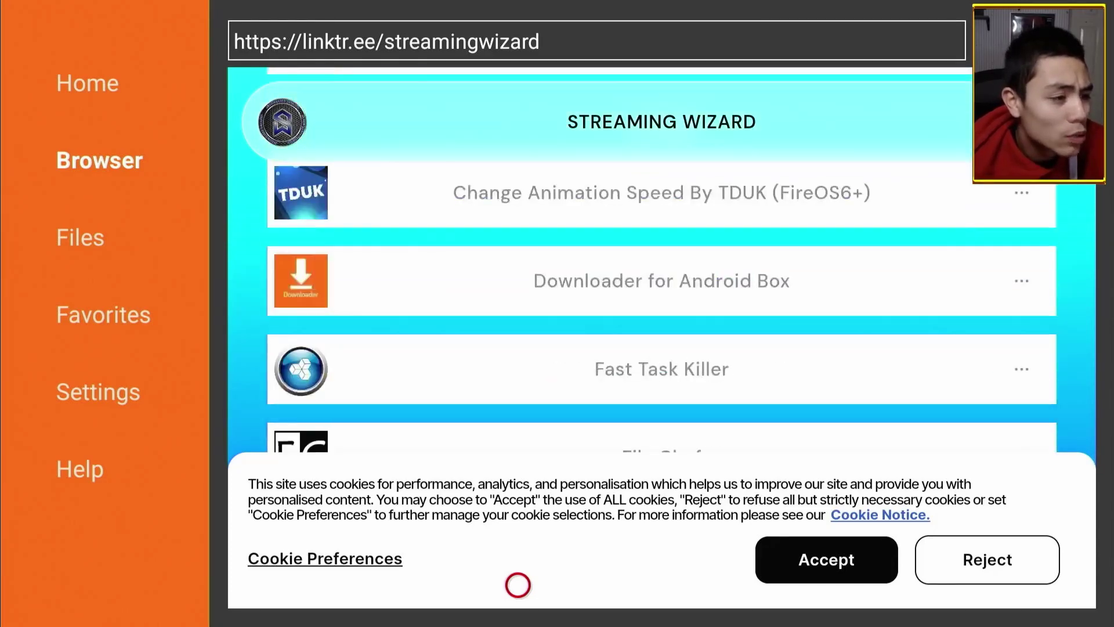
{"action": "scroll", "coordinate": [518, 585], "scroll_direction": "down", "scroll_amount": 4}
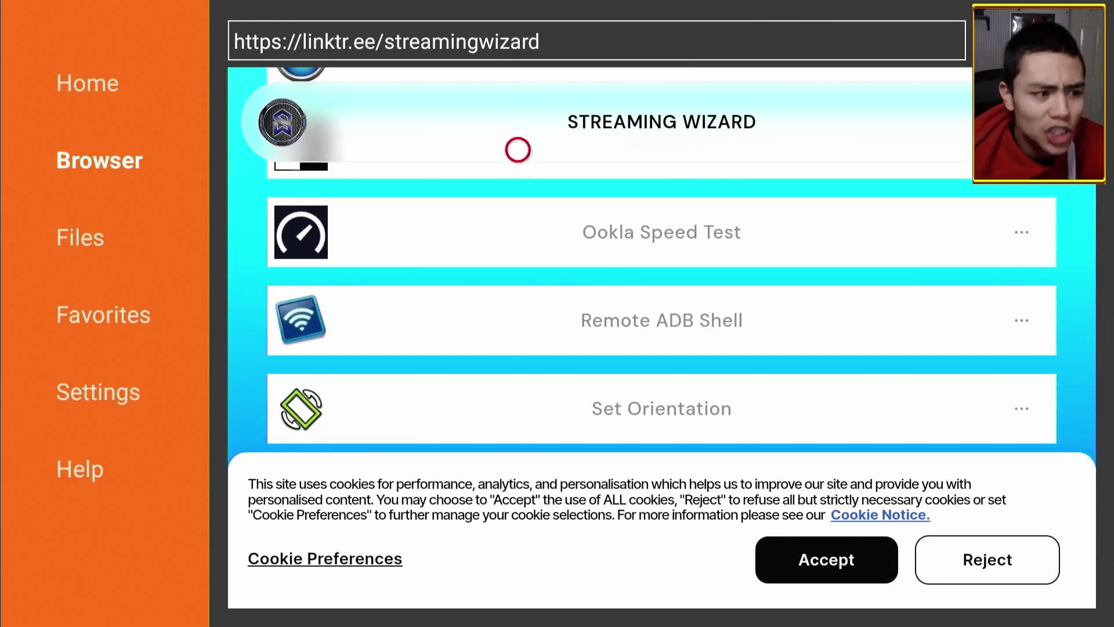
{"action": "scroll", "coordinate": [518, 91], "scroll_direction": "up", "scroll_amount": 15}
{"action": "scroll", "coordinate": [517, 90], "scroll_direction": "up", "scroll_amount": 10}
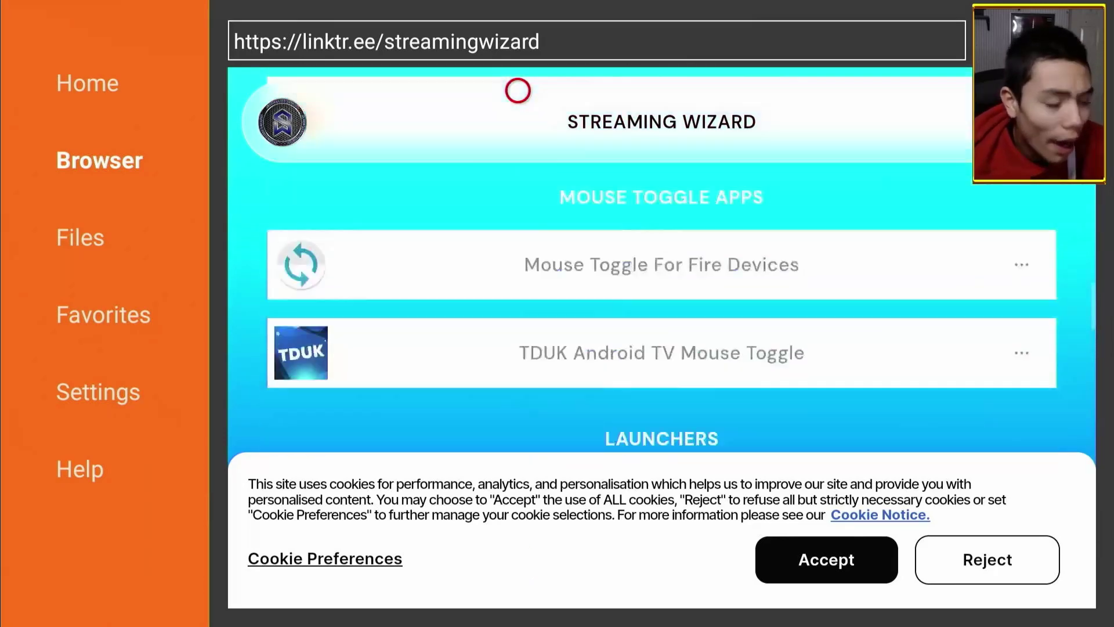
{"action": "scroll", "coordinate": [517, 90], "scroll_direction": "up", "scroll_amount": 10}
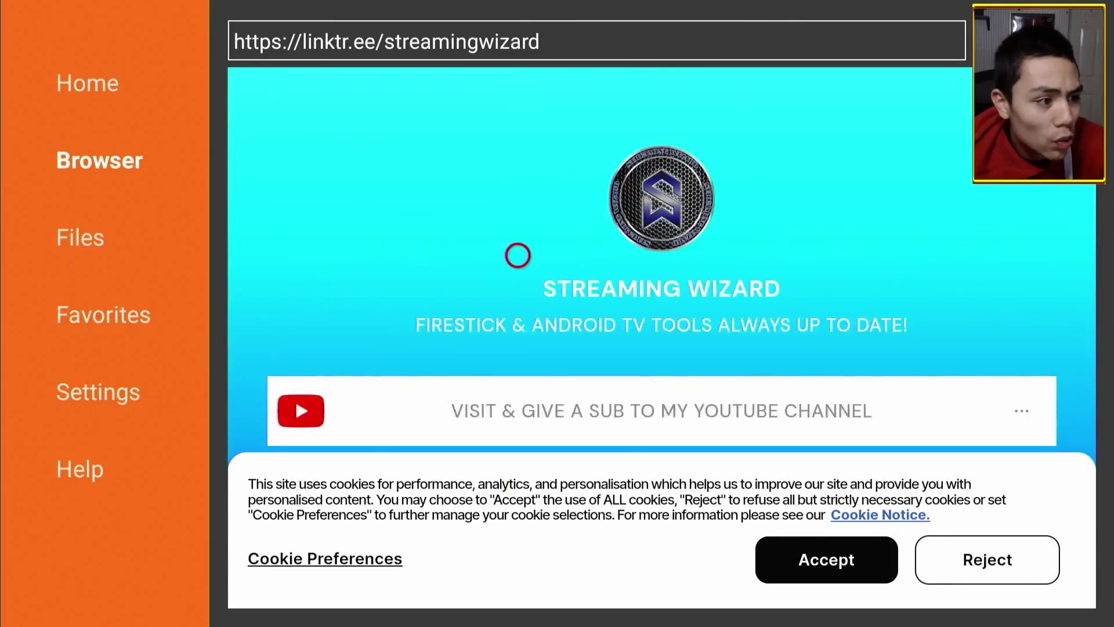
Step: Download Aptoide TV from the Application Stores section of the Streaming Wizard page
{"action": "scroll", "coordinate": [518, 584], "scroll_direction": "down", "scroll_amount": 5}
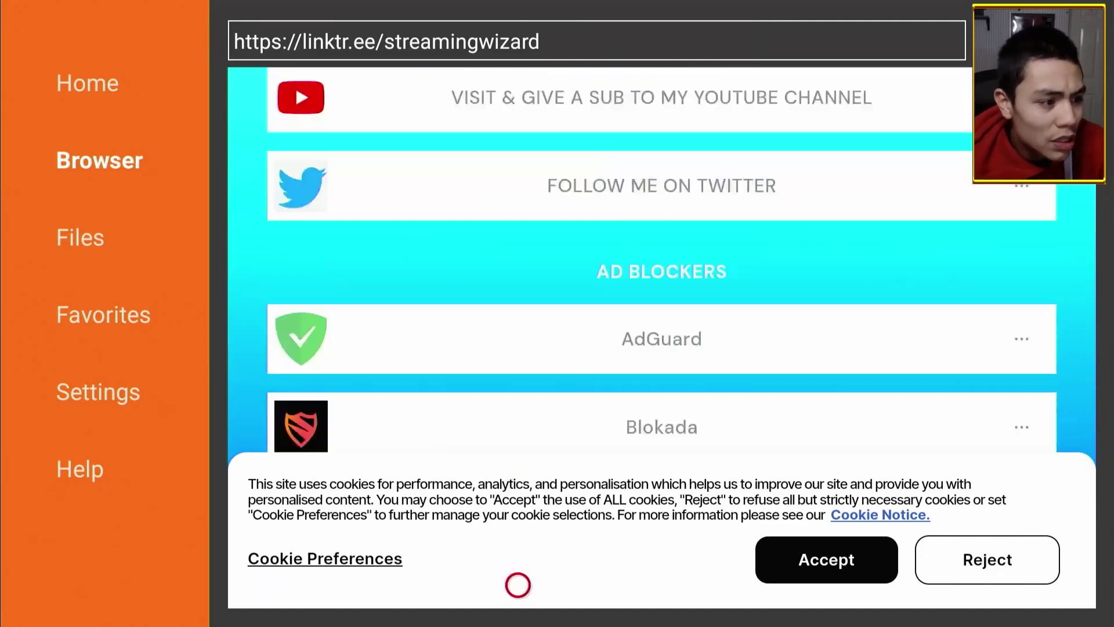
{"action": "scroll", "coordinate": [518, 584], "scroll_direction": "down", "scroll_amount": 1}
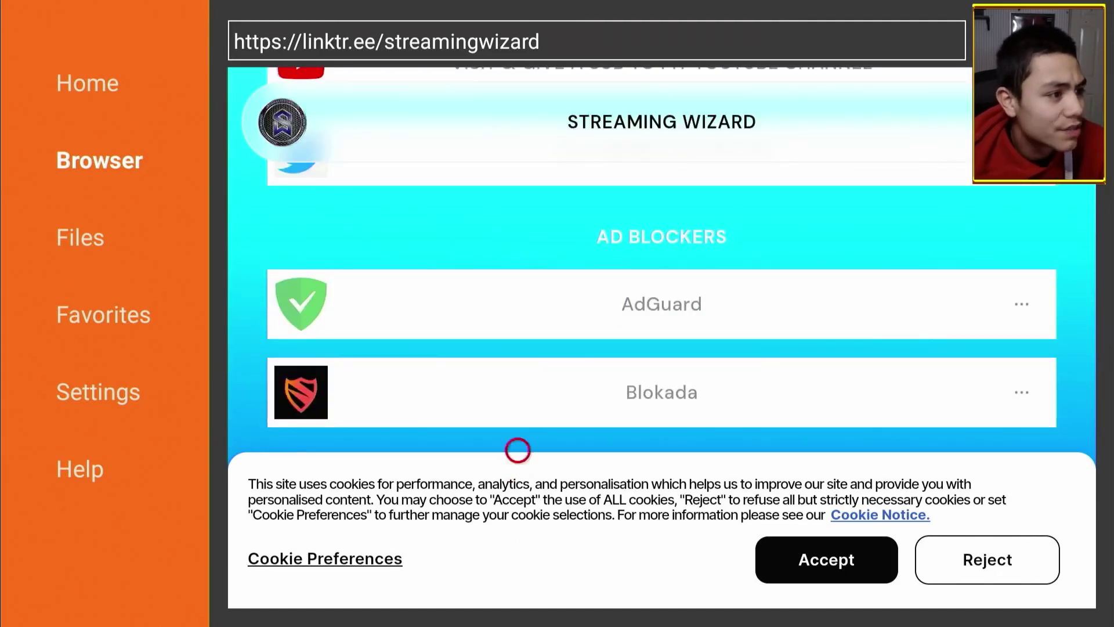
{"action": "scroll", "coordinate": [518, 584], "scroll_direction": "down", "scroll_amount": 3}
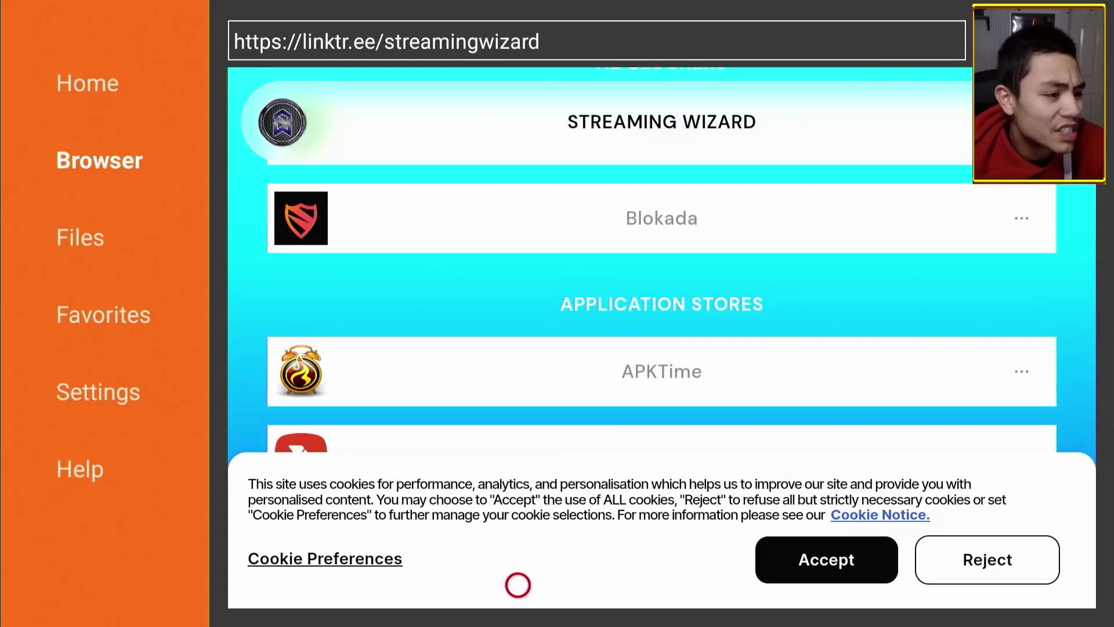
{"action": "scroll", "coordinate": [517, 584], "scroll_direction": "down", "scroll_amount": 5}
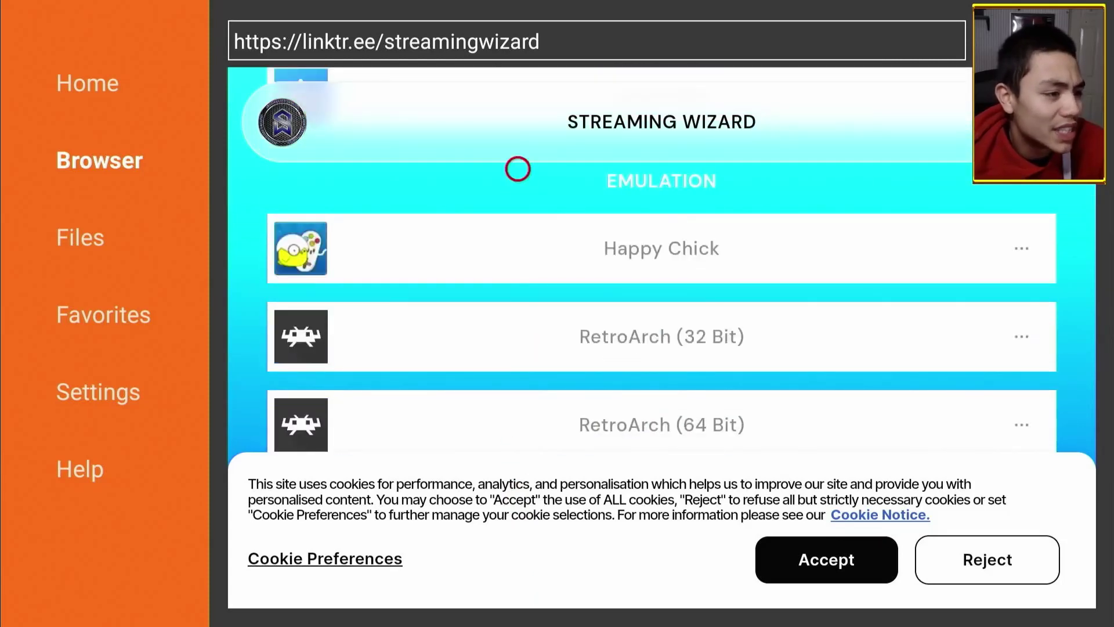
{"action": "scroll", "coordinate": [518, 90], "scroll_direction": "up", "scroll_amount": 2}
{"action": "scroll", "coordinate": [517, 90], "scroll_direction": "up", "scroll_amount": 4}
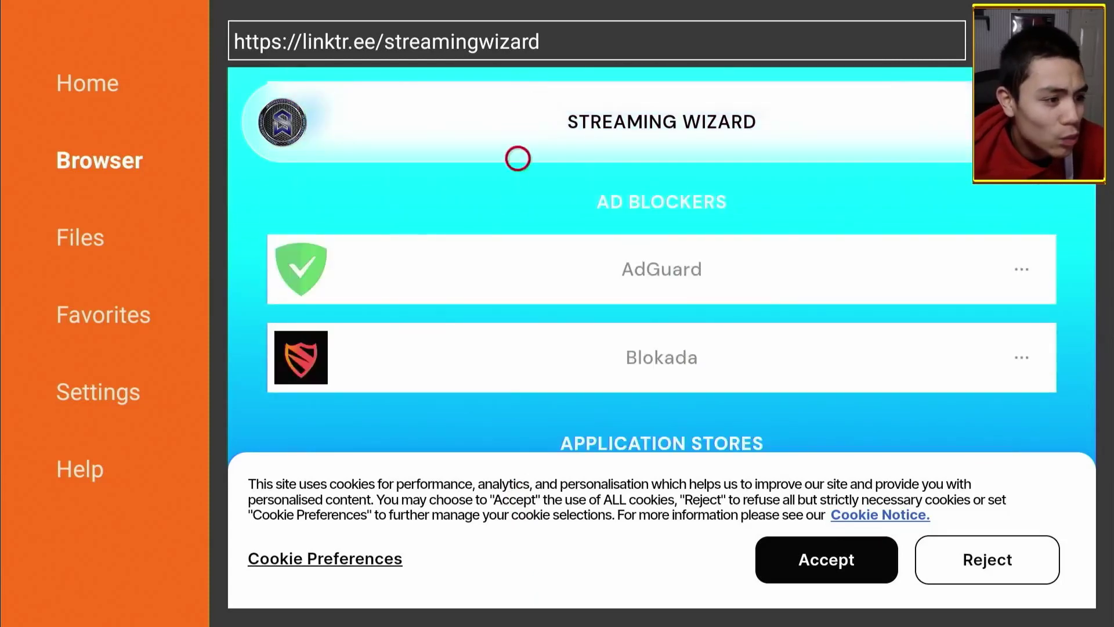
{"action": "scroll", "coordinate": [518, 585], "scroll_direction": "down", "scroll_amount": 4}
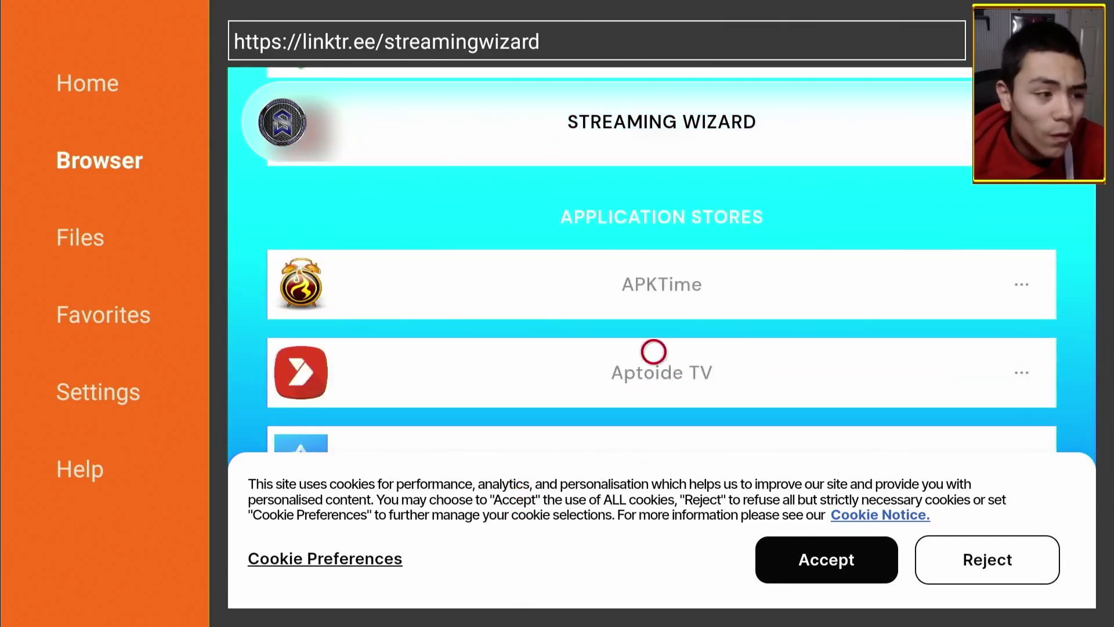
{"action": "left_click", "coordinate": [654, 351]}
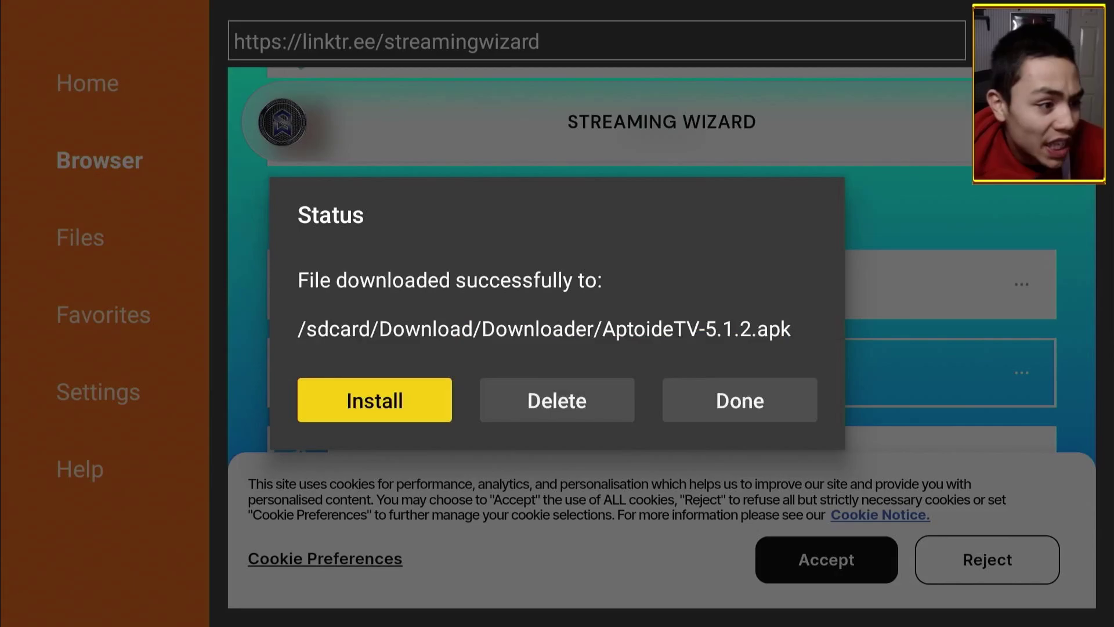
Step: Start installing the downloaded Aptoide TV file and allow Downloader to install unknown apps
{"action": "key", "text": "Return"}
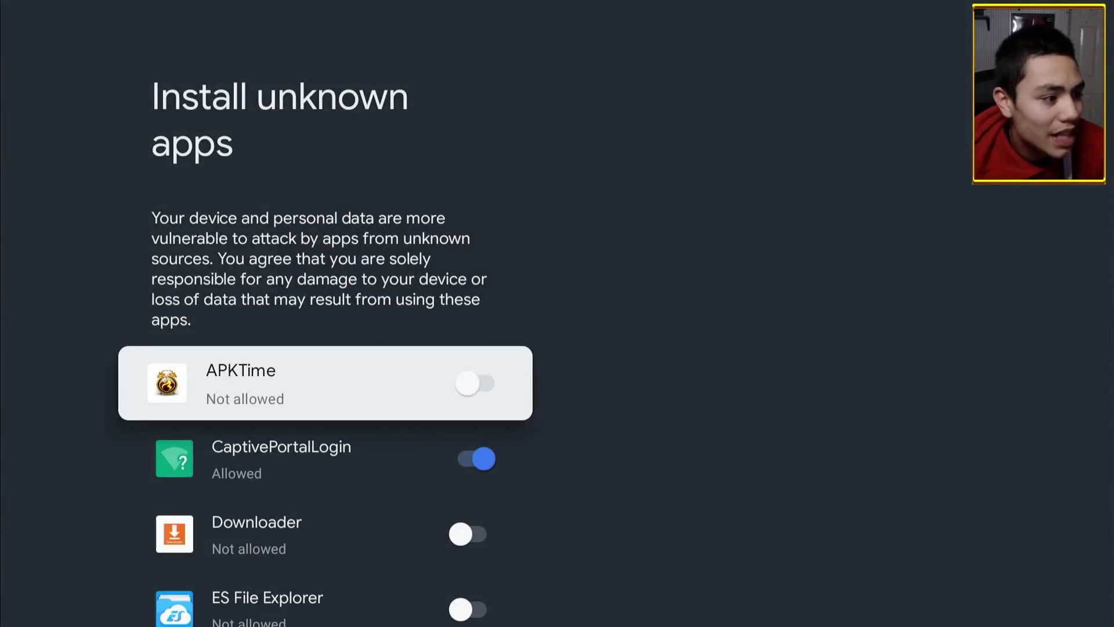
{"action": "key", "text": "Down"}
{"action": "key", "text": "Down"}
{"action": "key", "text": "Down"}
{"action": "key", "text": "Up"}
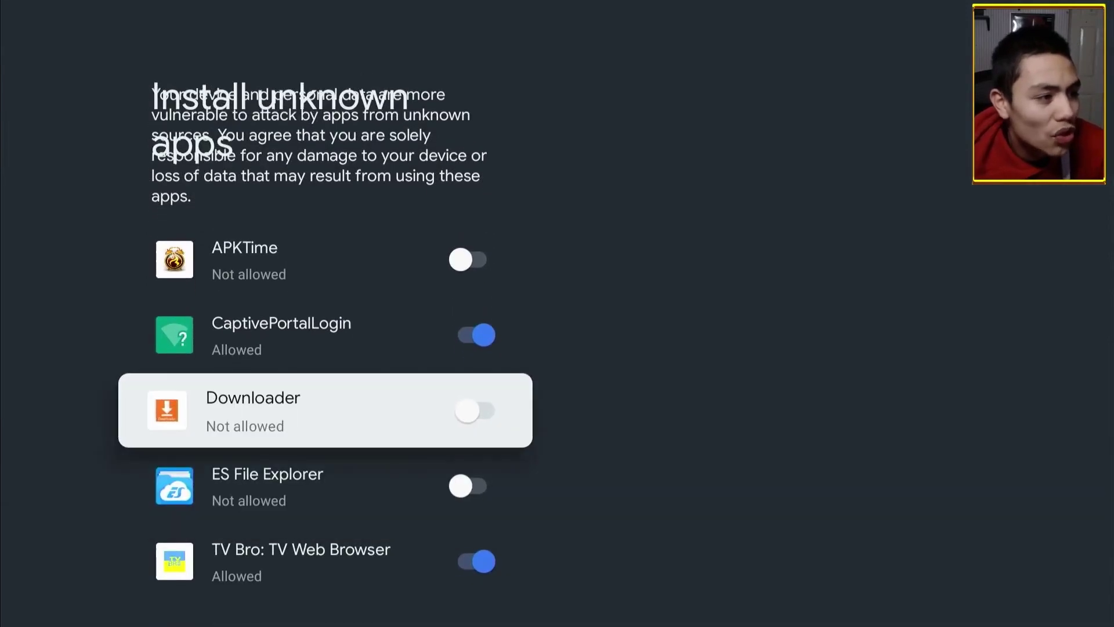
{"action": "key", "text": "Return"}
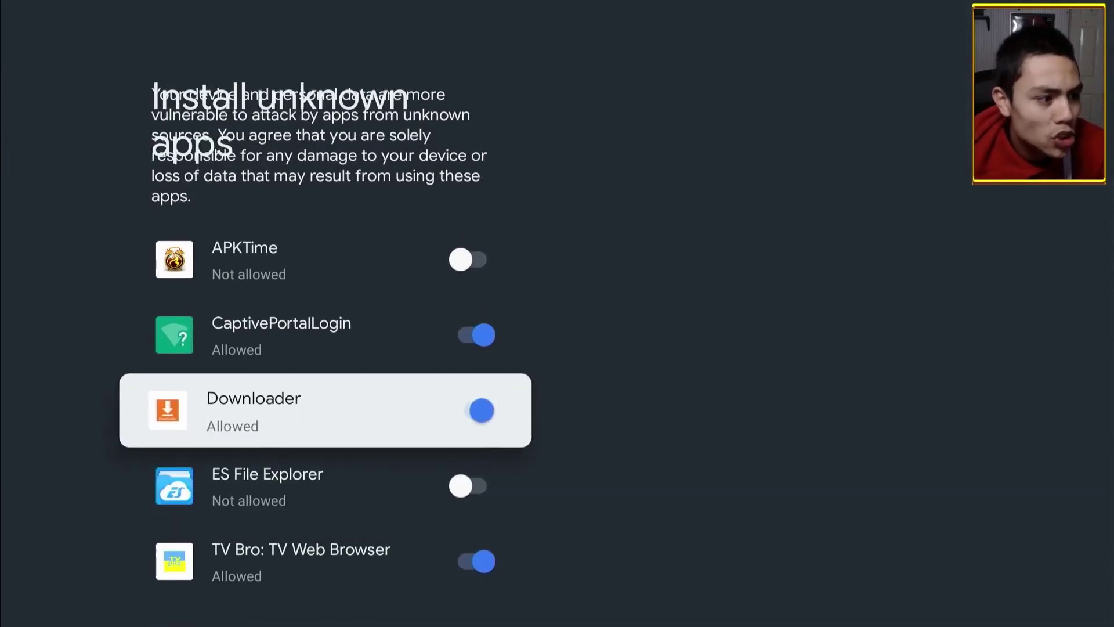
{"action": "key", "text": "Escape"}
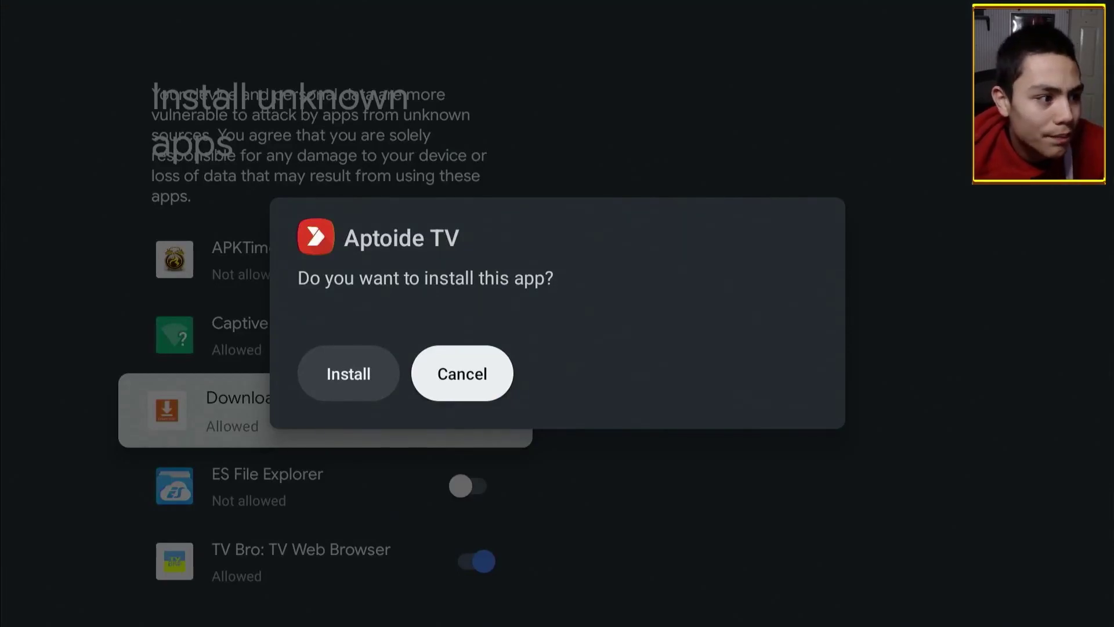
Step: Install Aptoide TV, choosing to install anyway despite the Play Protect block, and close the installer without opening the app
{"action": "key", "text": "Left"}
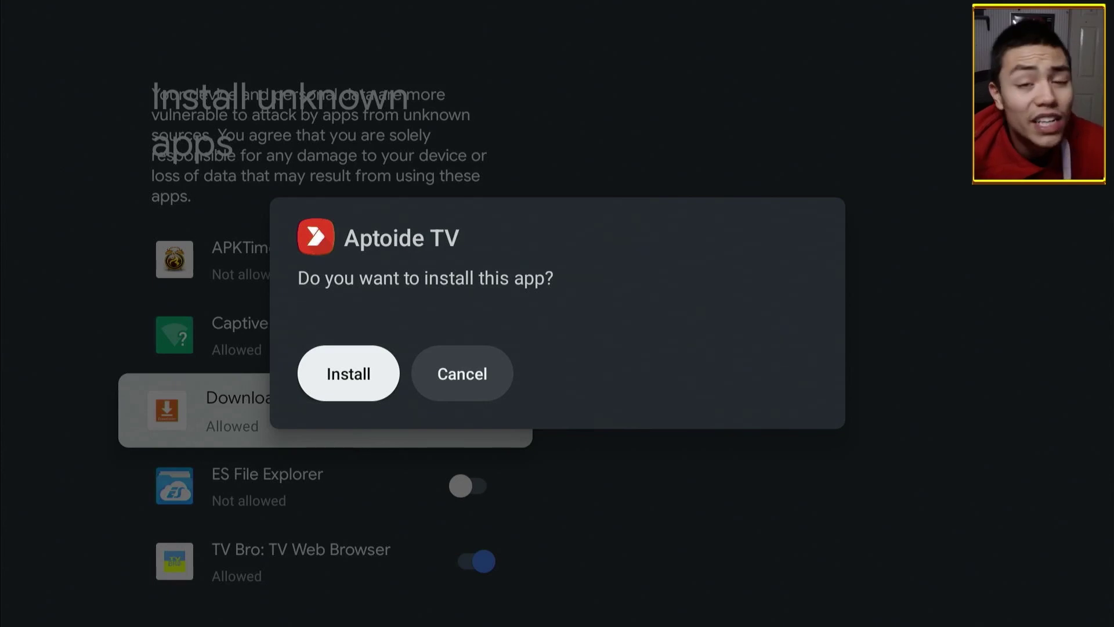
{"action": "key", "text": "Return"}
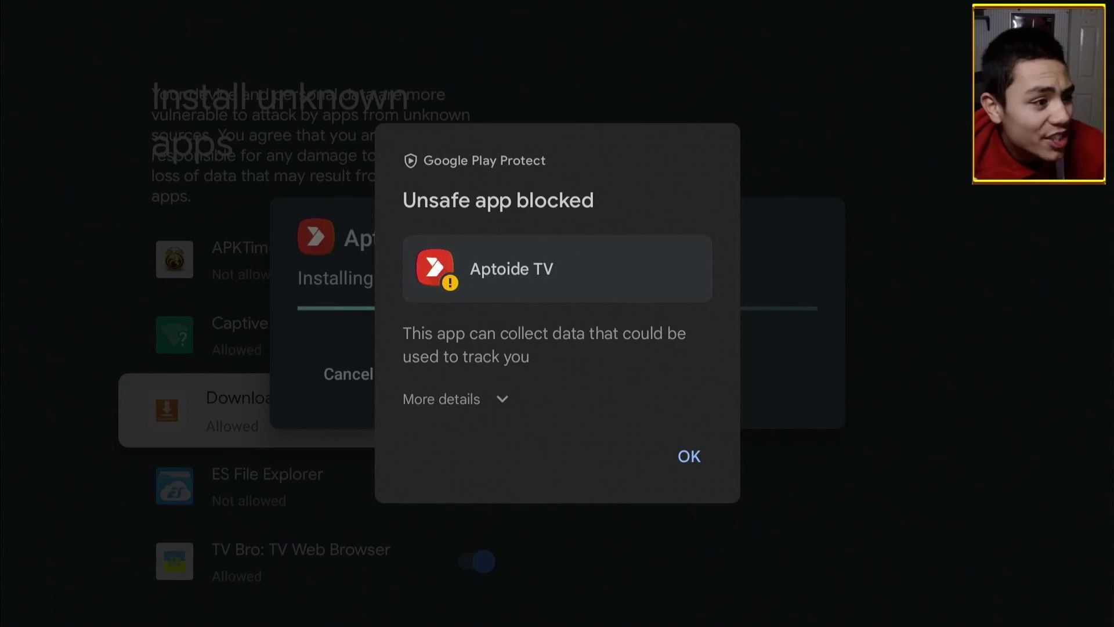
{"action": "key", "text": "Down"}
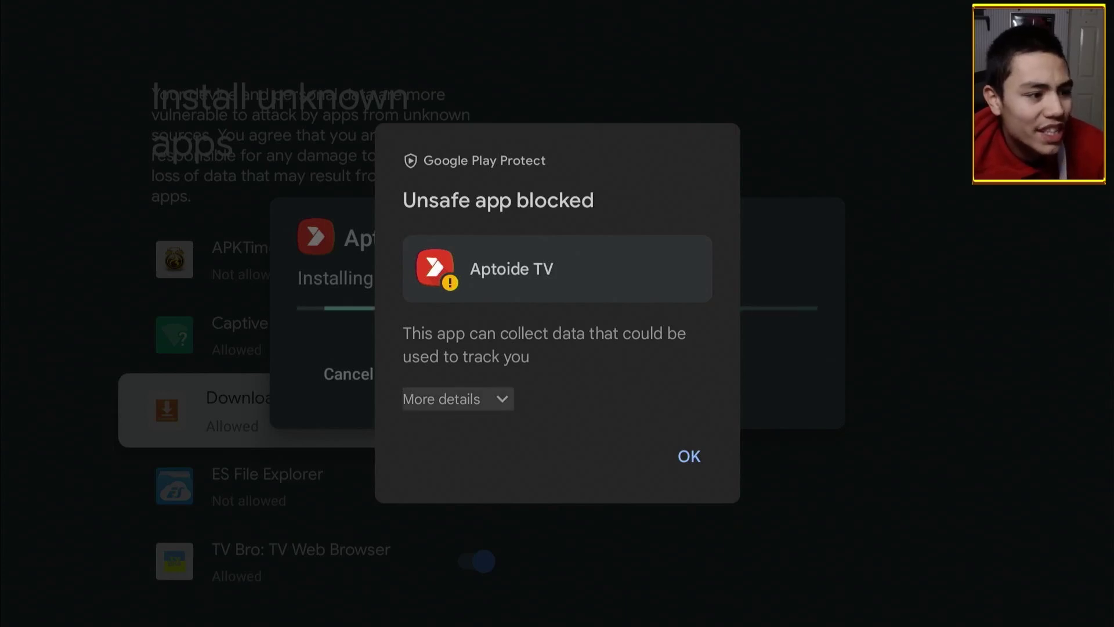
{"action": "key", "text": "Return"}
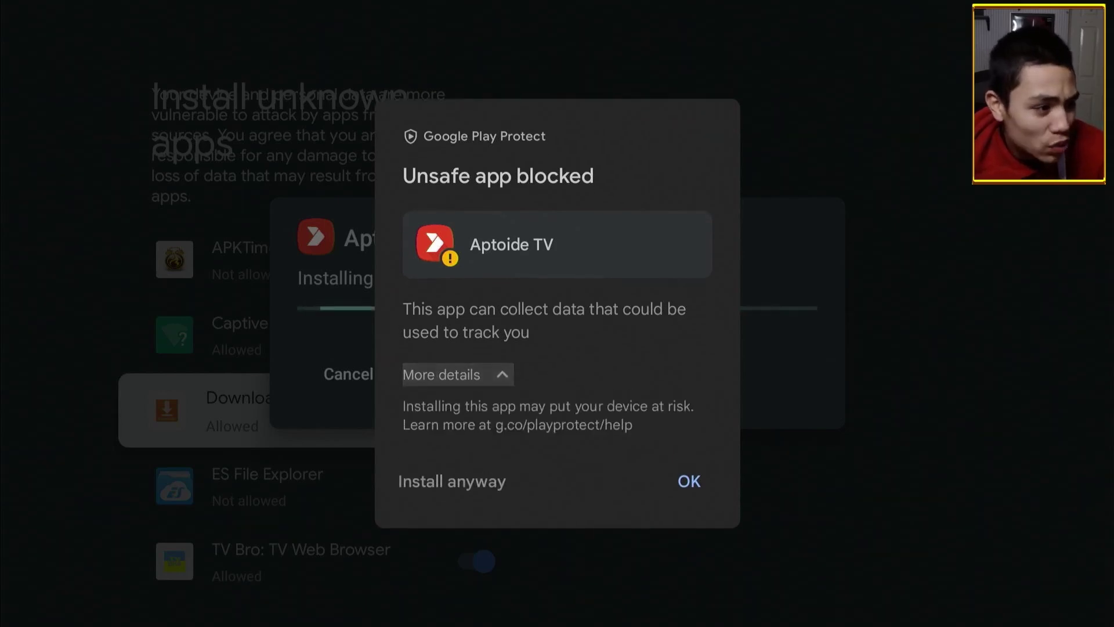
{"action": "key", "text": "Down"}
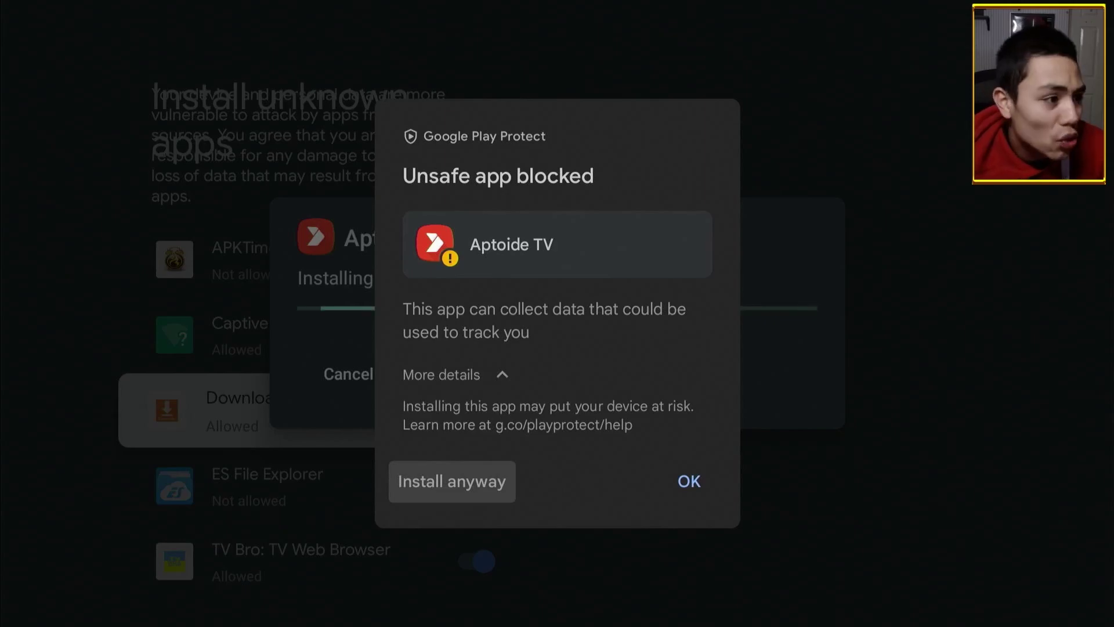
{"action": "key", "text": "Return"}
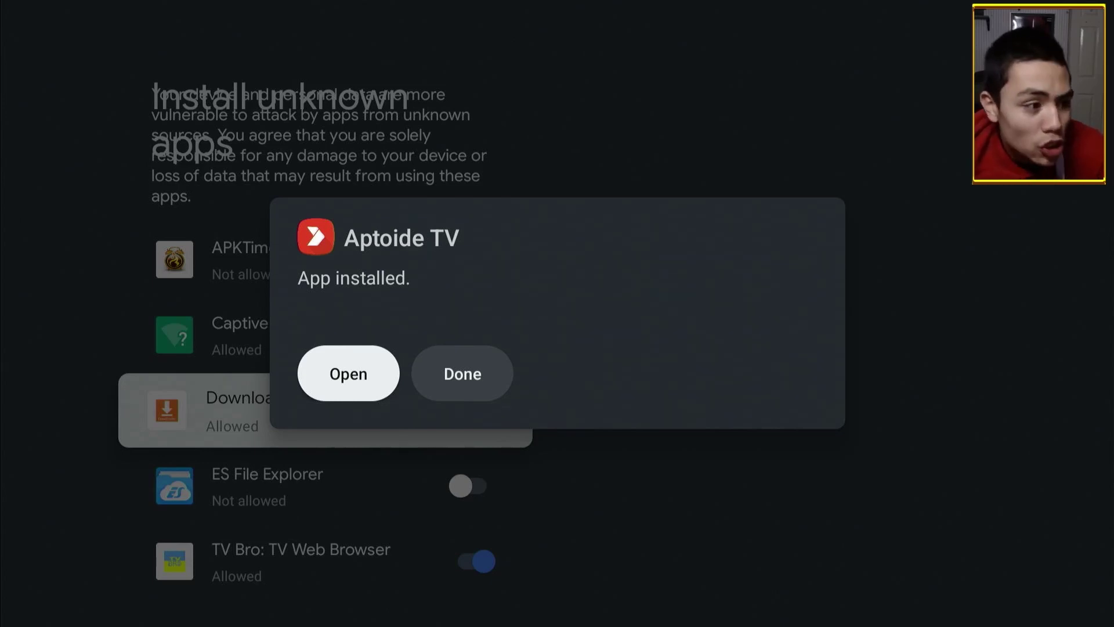
{"action": "key", "text": "Right"}
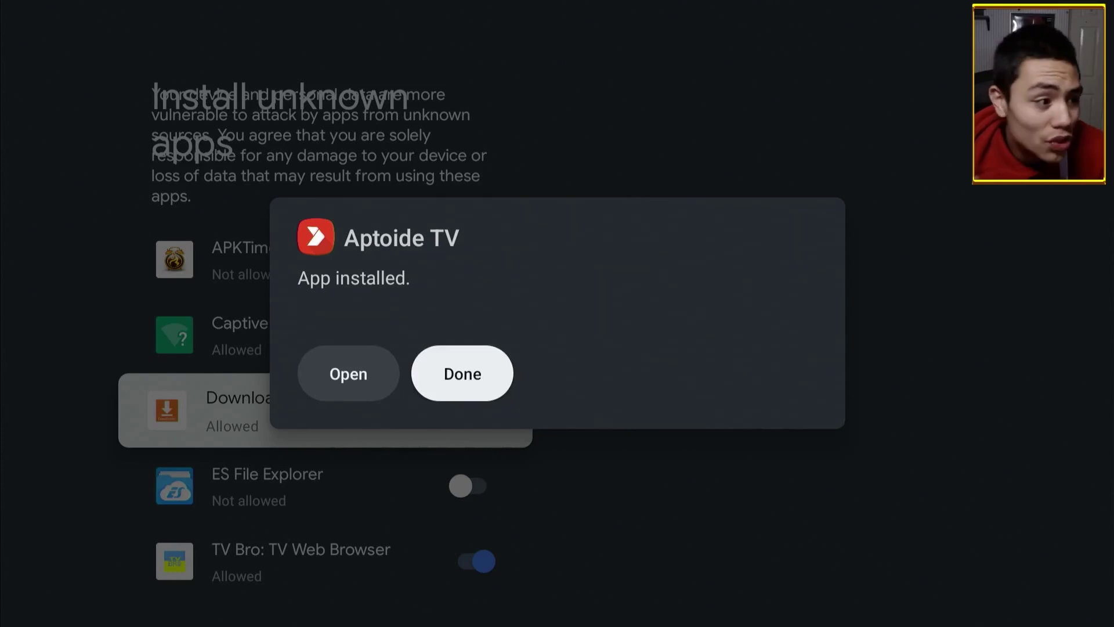
{"action": "key", "text": "Return"}
Step: Delete the downloaded AptoideTV-5.1.2.apk installer file and confirm the deletion
{"action": "key", "text": "Escape"}
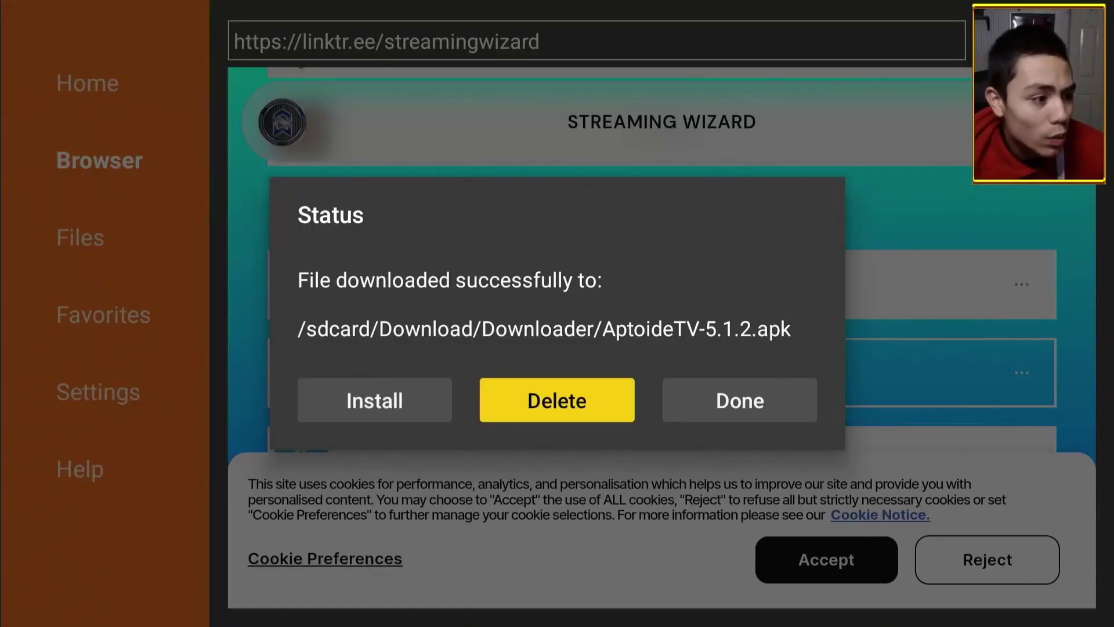
{"action": "key", "text": "Return"}
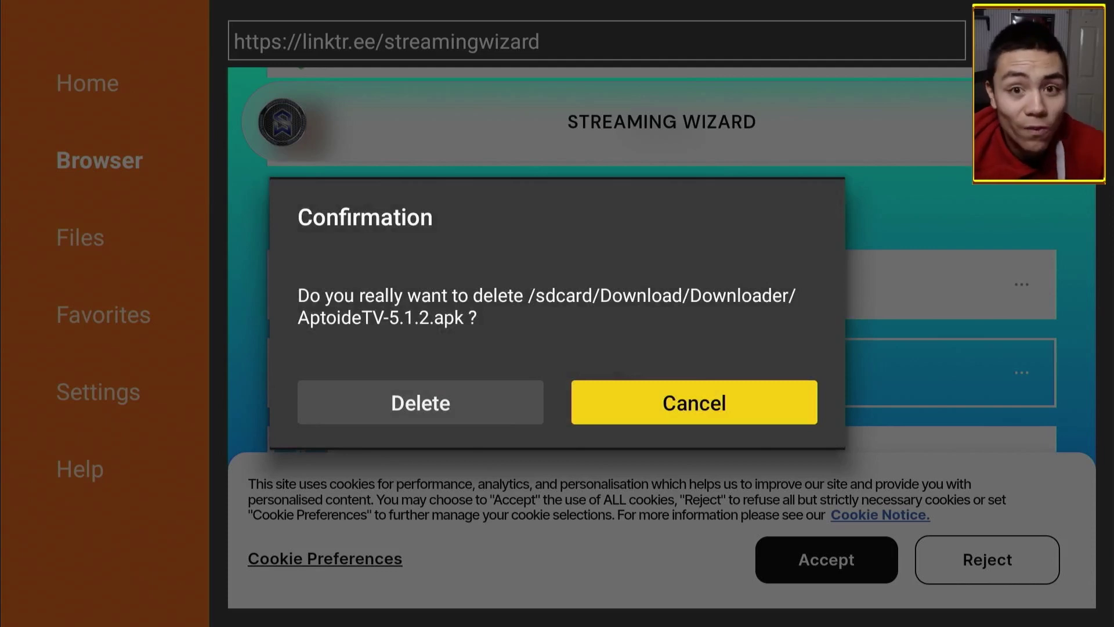
{"action": "key", "text": "Left"}
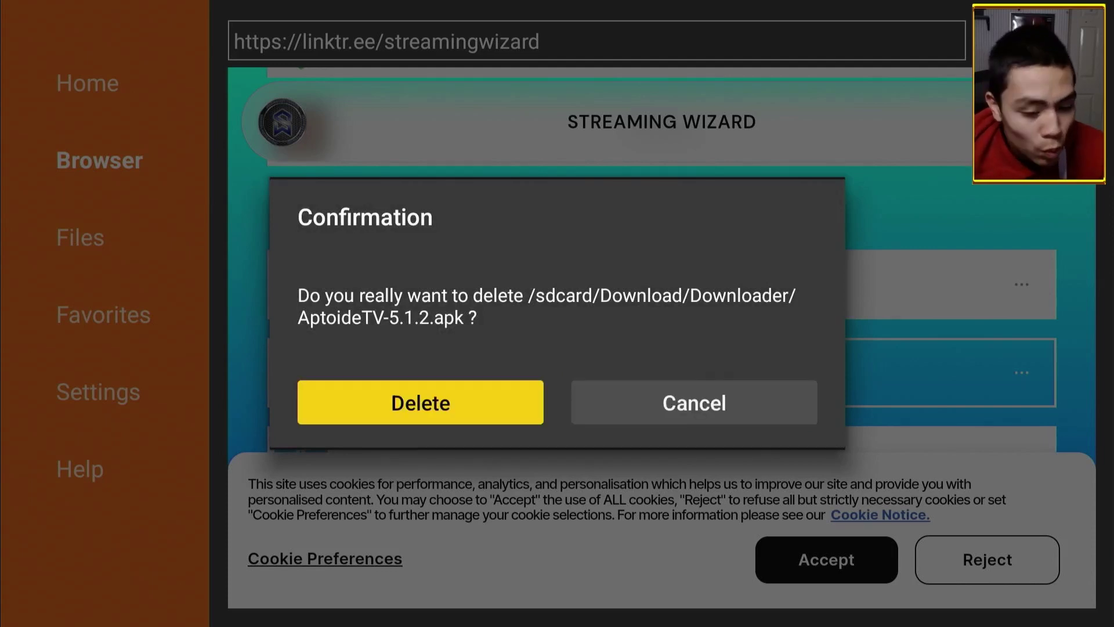
{"action": "key", "text": "Return"}
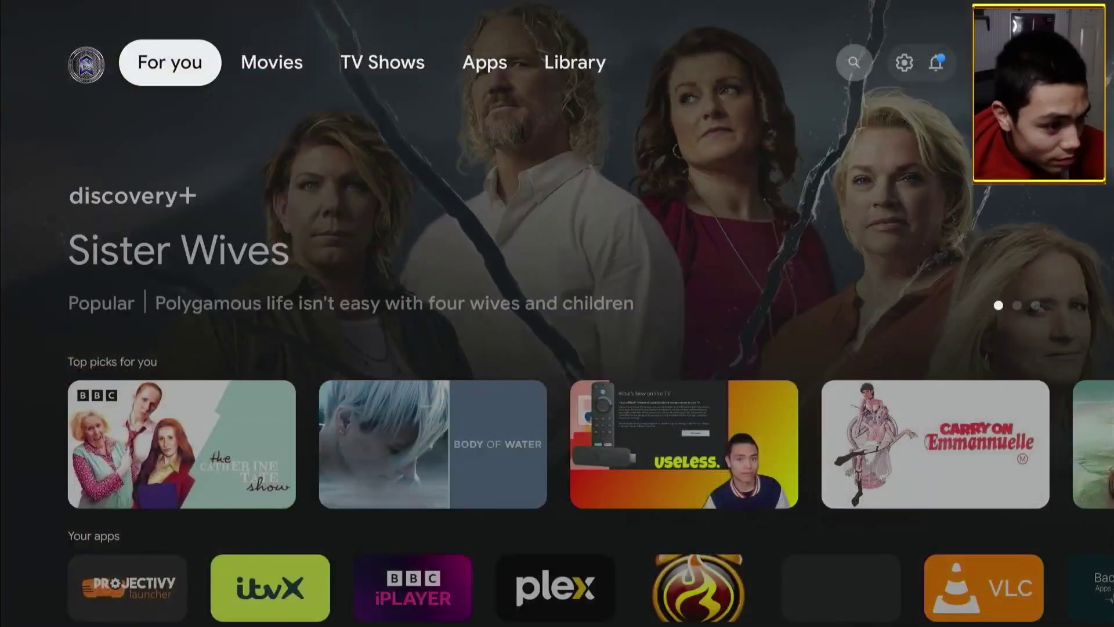
Step: Launch Aptoide TV from the installed apps on the home screen
{"action": "key", "text": "Right"}
{"action": "key", "text": "Right"}
{"action": "key", "text": "Right"}
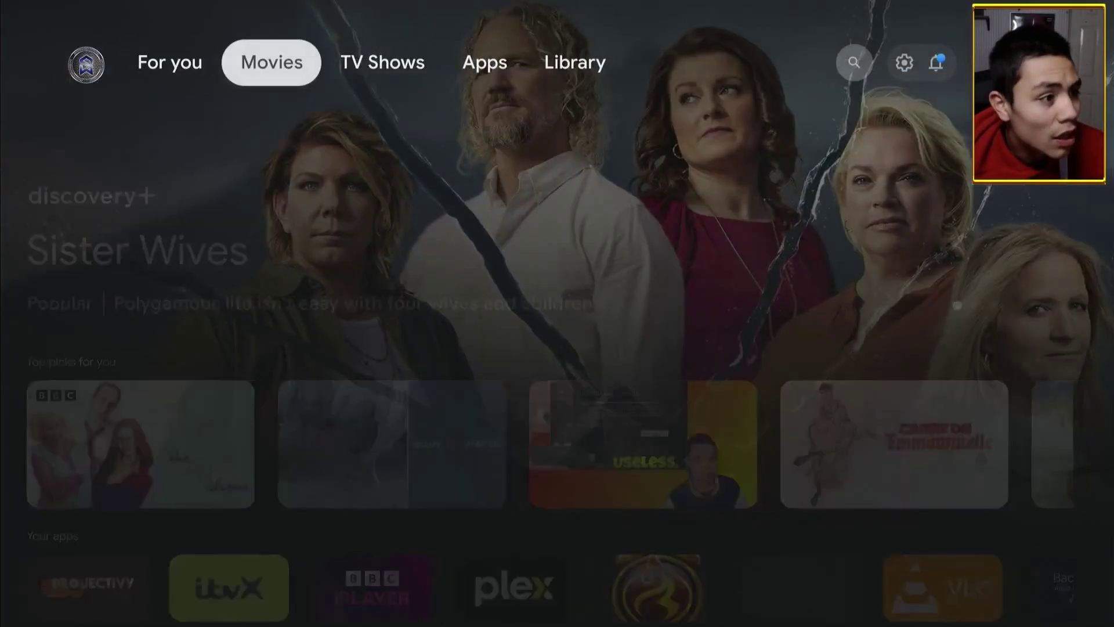
{"action": "key", "text": "Down"}
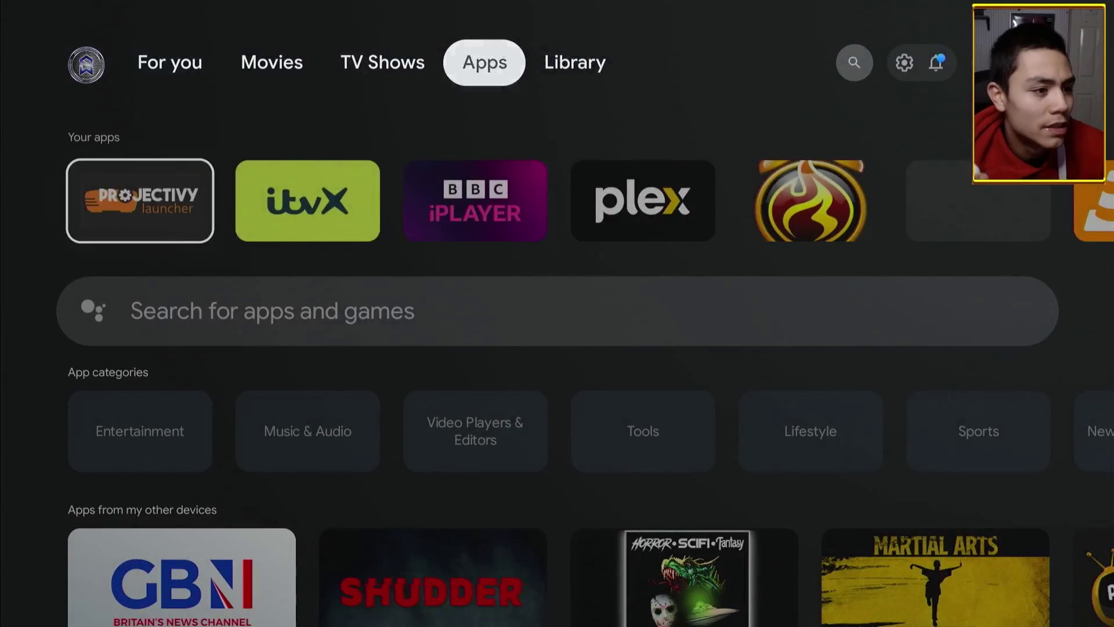
{"action": "key", "text": "Right"}
{"action": "key", "text": "Right"}
{"action": "key", "text": "Right"}
{"action": "key", "text": "Right"}
{"action": "key", "text": "Right"}
{"action": "key", "text": "Right"}
{"action": "key", "text": "Right"}
{"action": "key", "text": "Right"}
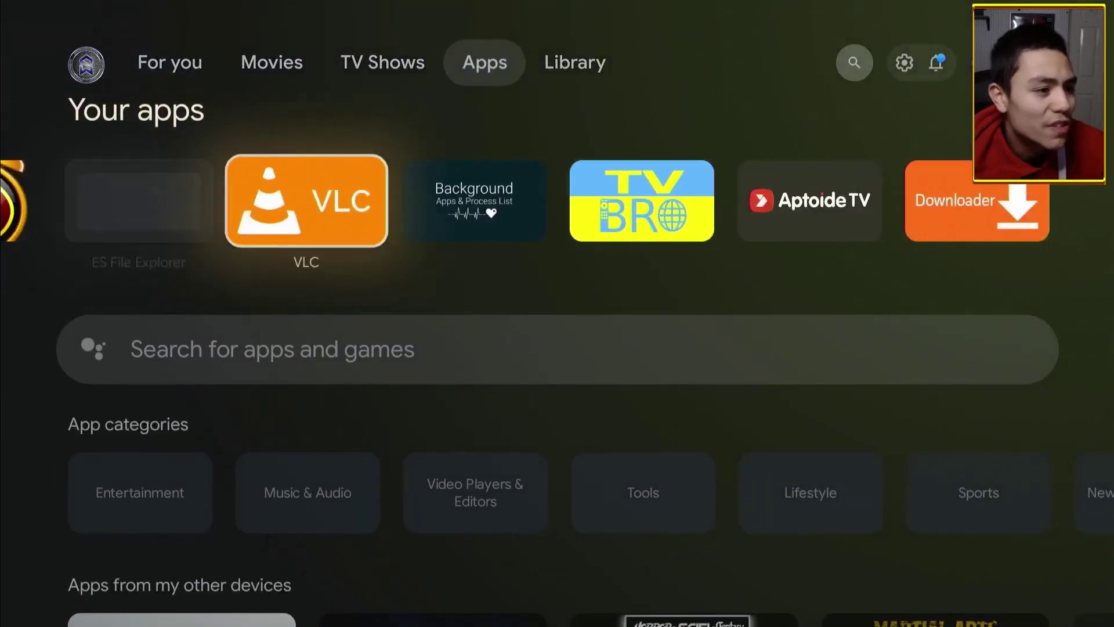
{"action": "key", "text": "Right"}
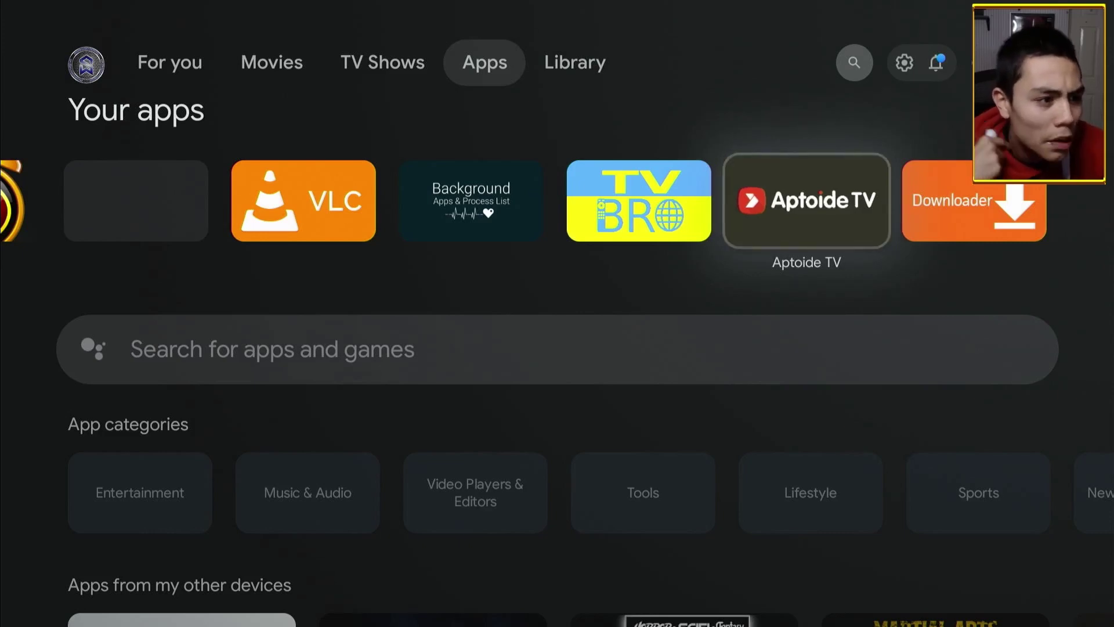
{"action": "key", "text": "Return"}
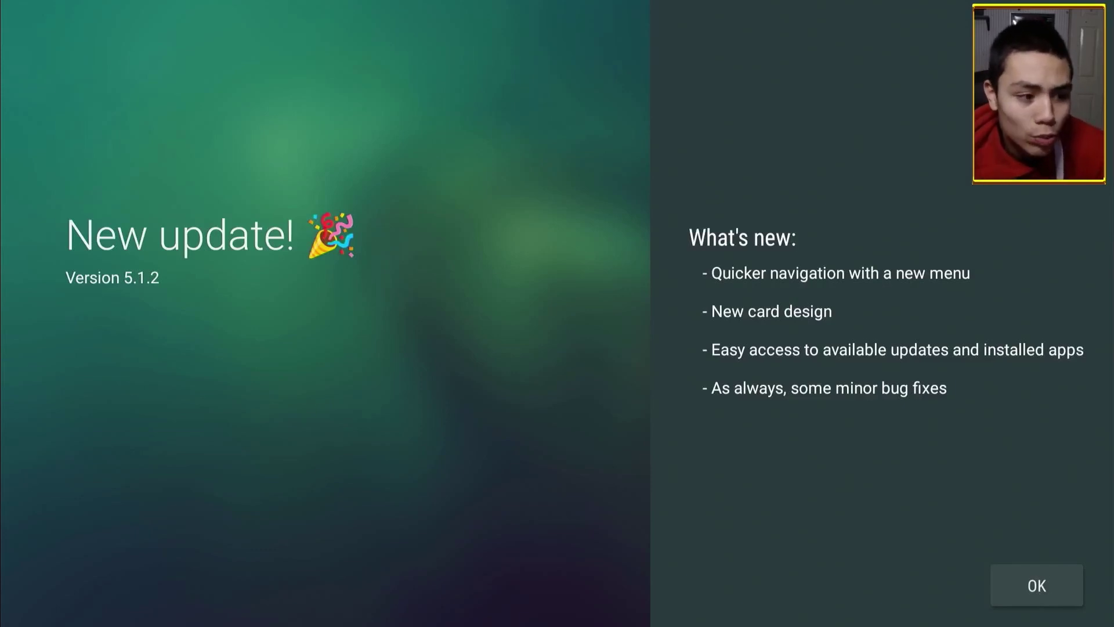
Step: Dismiss the Aptoide TV update notes and allow it to access photos, media and files
{"action": "key", "text": "Return"}
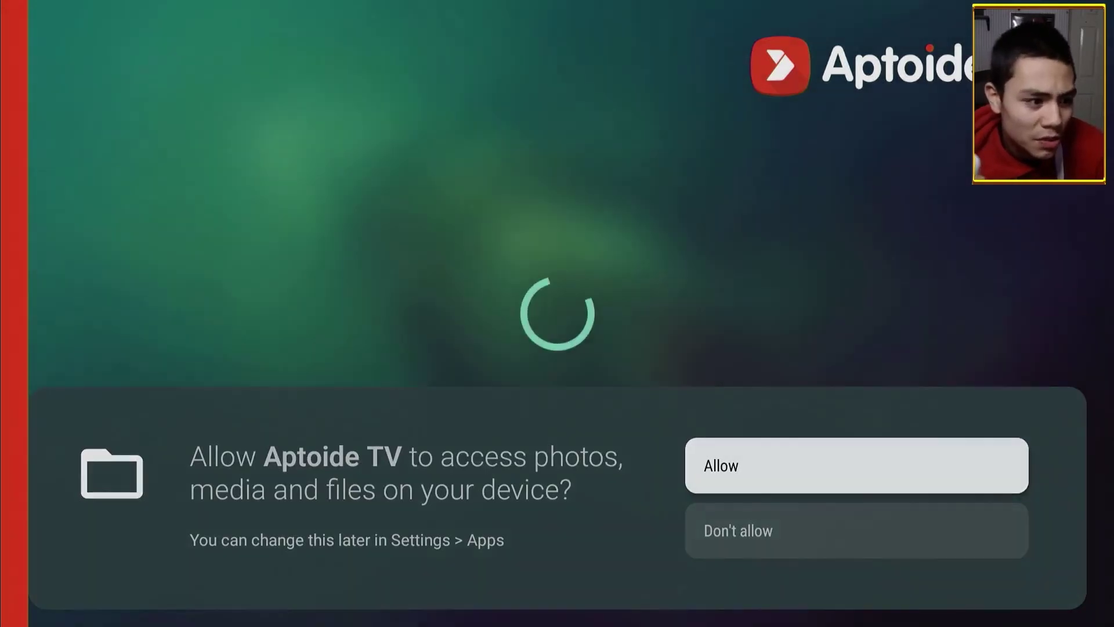
{"action": "key", "text": "Return"}
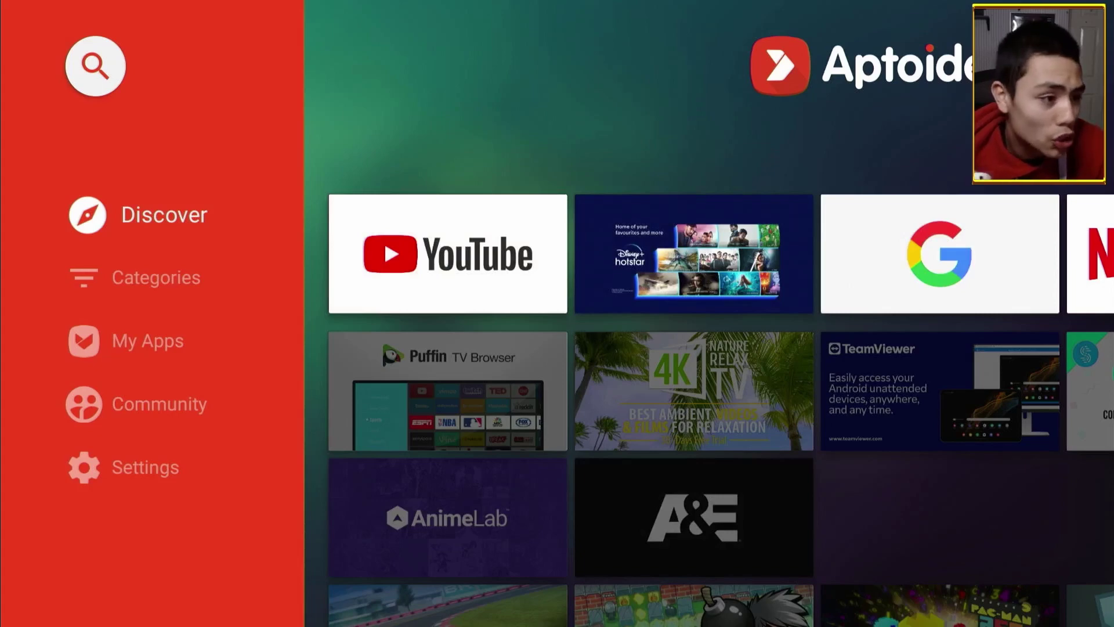
Step: Look through the Top Apps offered in Aptoide TV, from YouTube and Netflix to Tubi
{"action": "key", "text": "Right"}
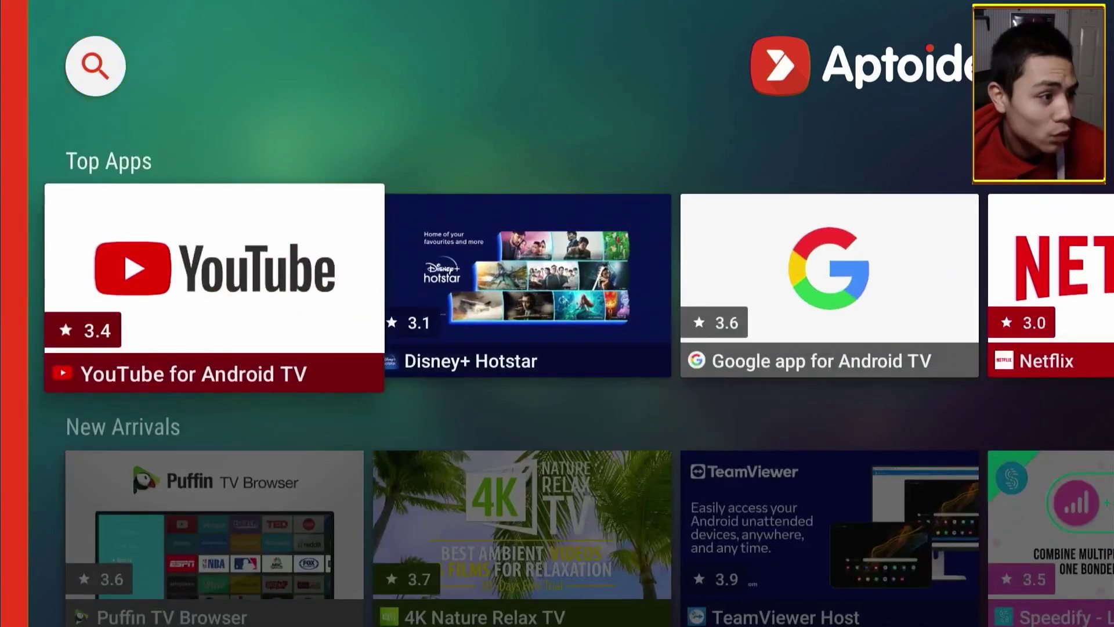
{"action": "key", "text": "Right"}
{"action": "key", "text": "Right"}
{"action": "key", "text": "Right"}
{"action": "key", "text": "Right"}
{"action": "key", "text": "Right"}
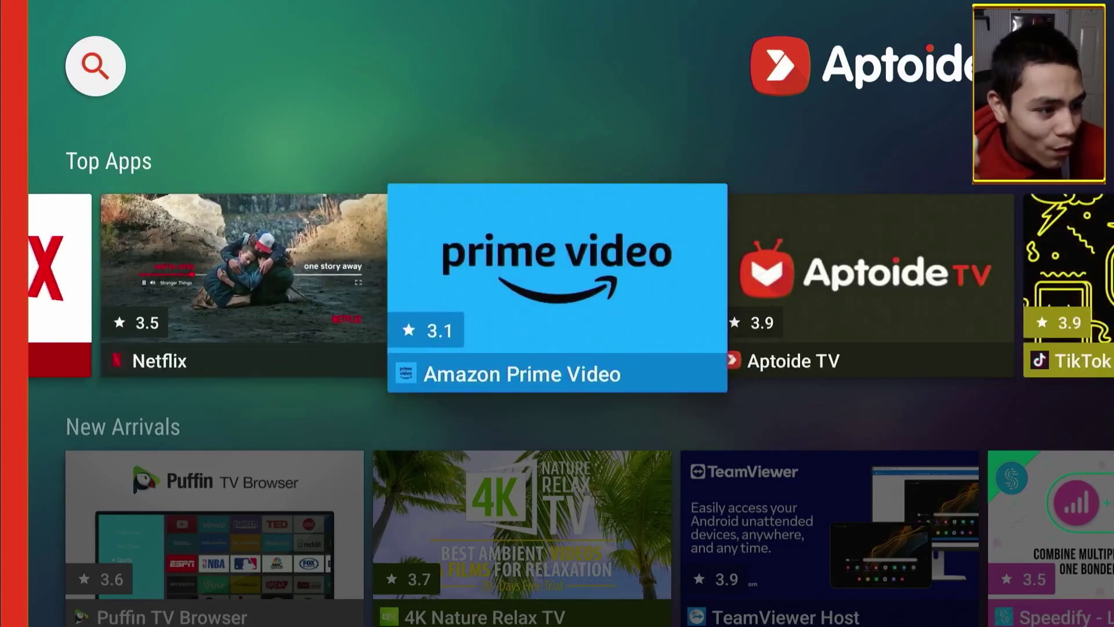
{"action": "key", "text": "Left"}
{"action": "key", "text": "Left"}
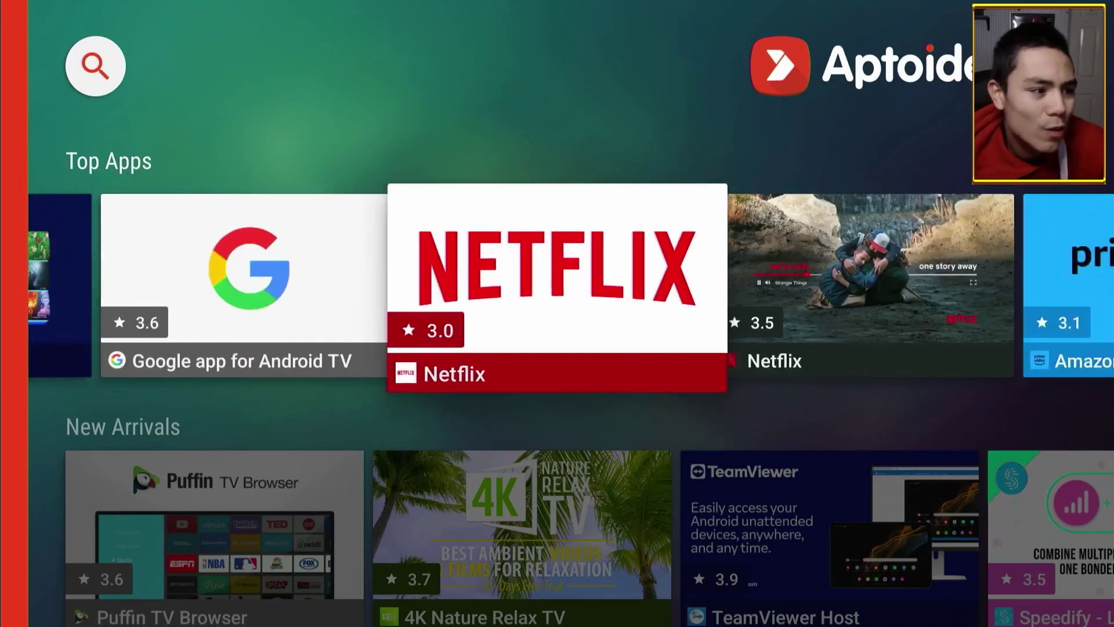
{"action": "key", "text": "Right"}
{"action": "key", "text": "Right"}
{"action": "key", "text": "Right"}
{"action": "key", "text": "Right"}
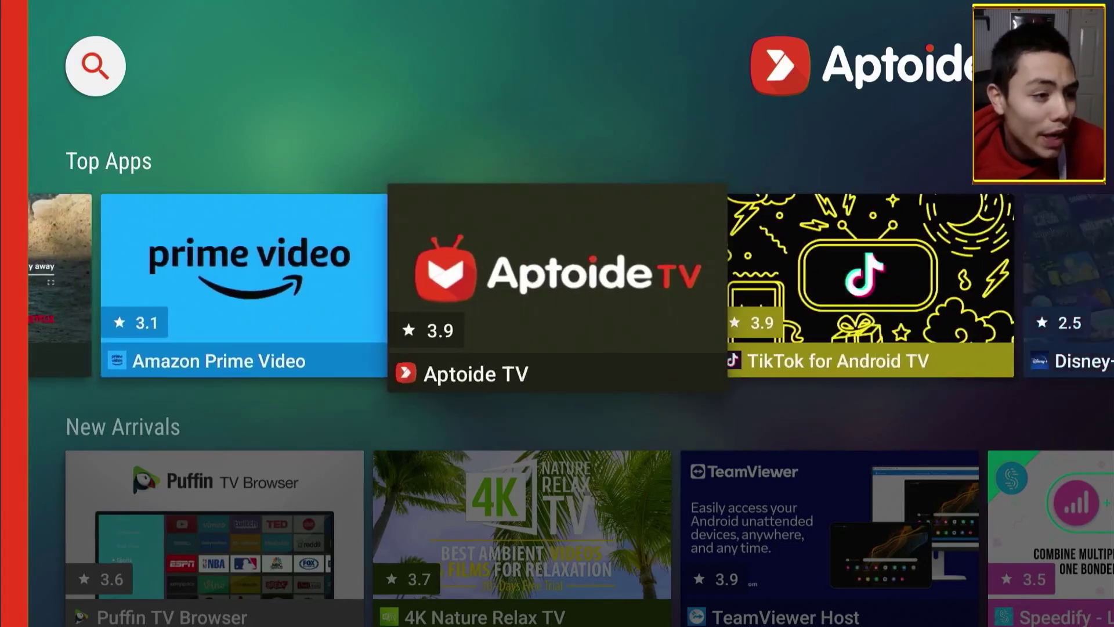
{"action": "key", "text": "Right"}
{"action": "key", "text": "Right"}
{"action": "key", "text": "Right"}
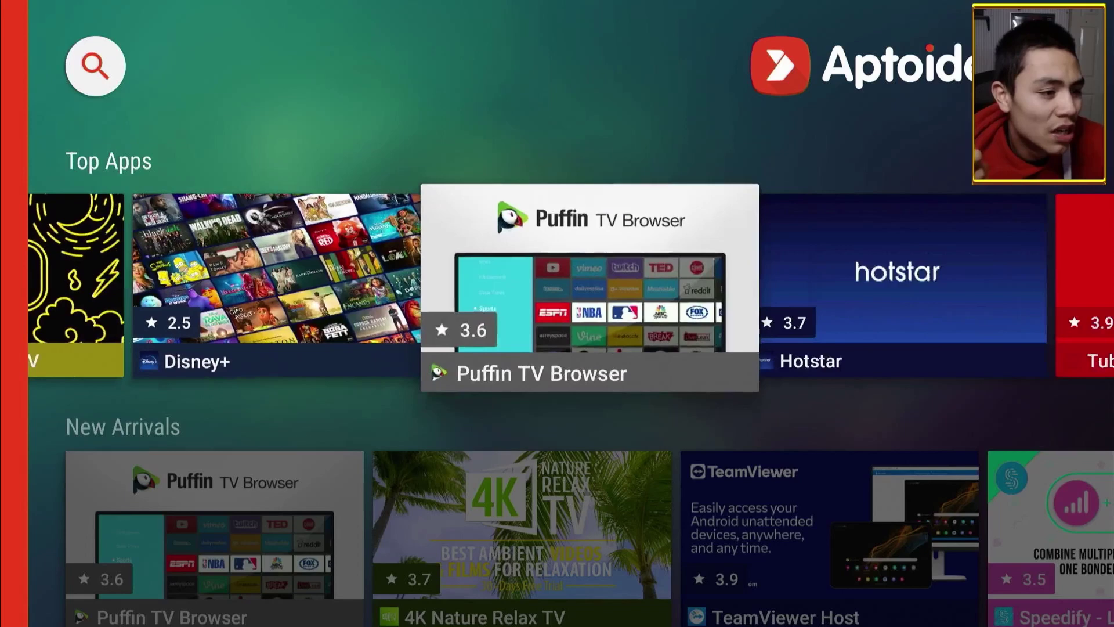
{"action": "key", "text": "Right"}
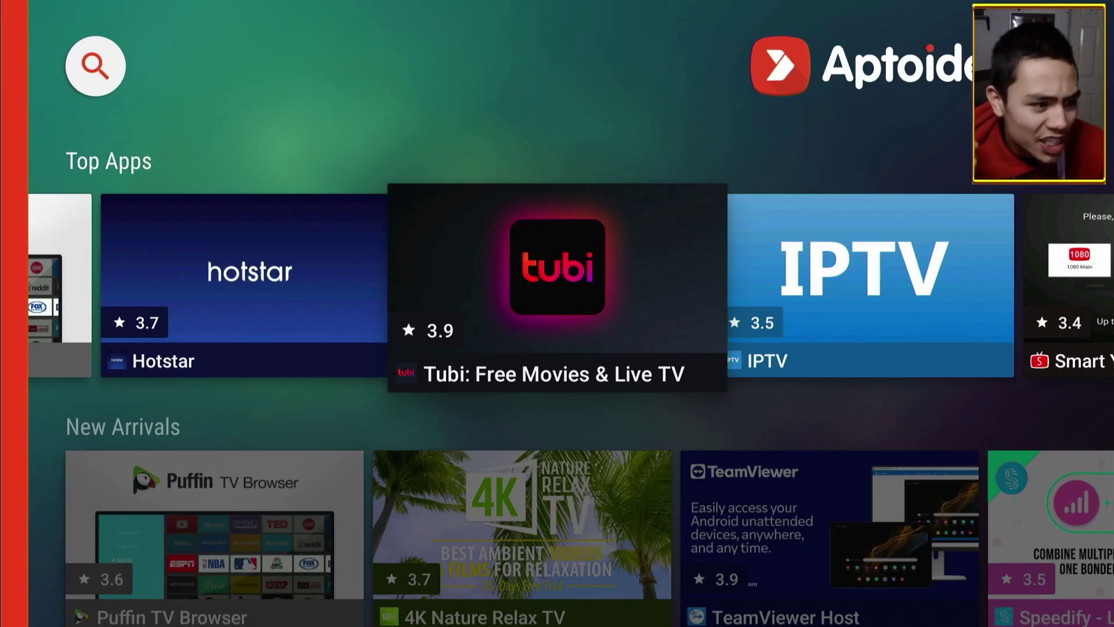
Step: Start installing Tubi: Free Movies & Live TV and allow Aptoide TV to install unknown apps
{"action": "key", "text": "Return"}
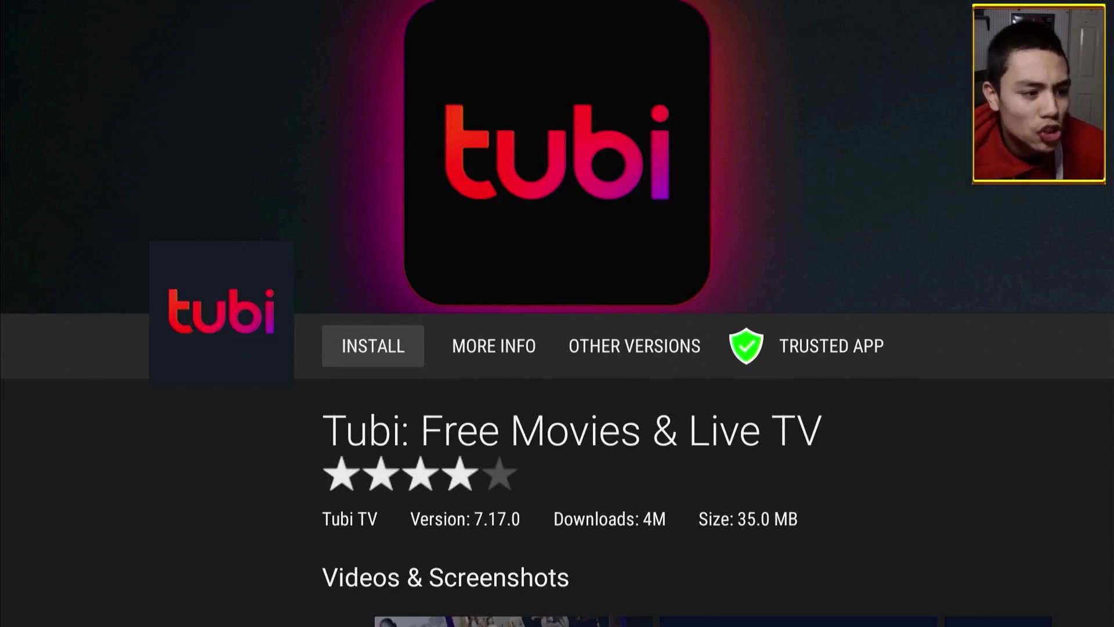
{"action": "key", "text": "Return"}
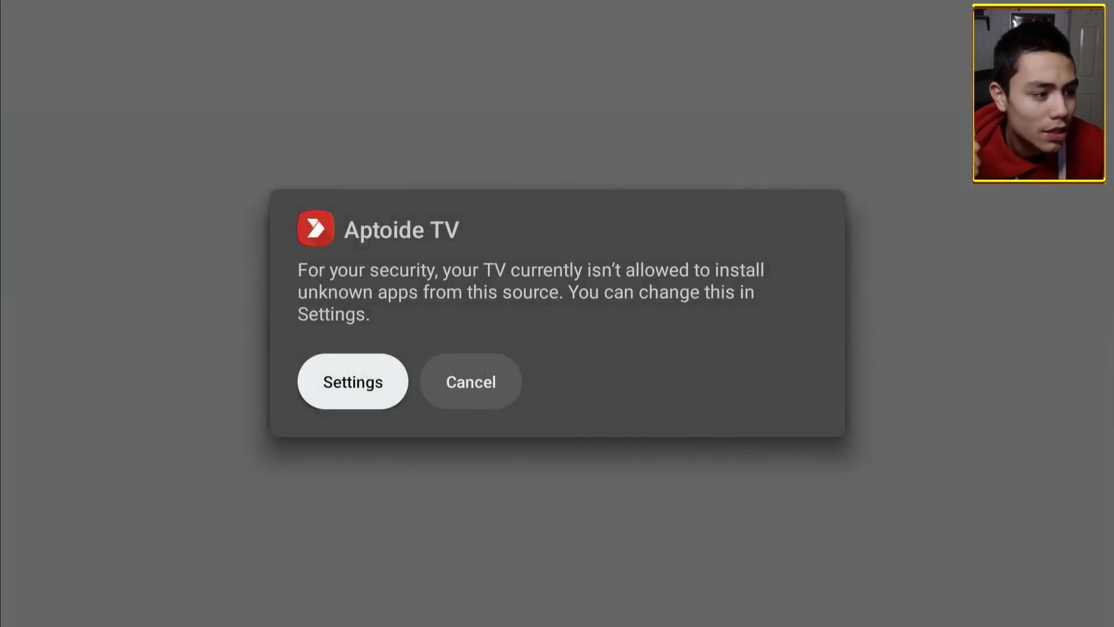
{"action": "key", "text": "Return"}
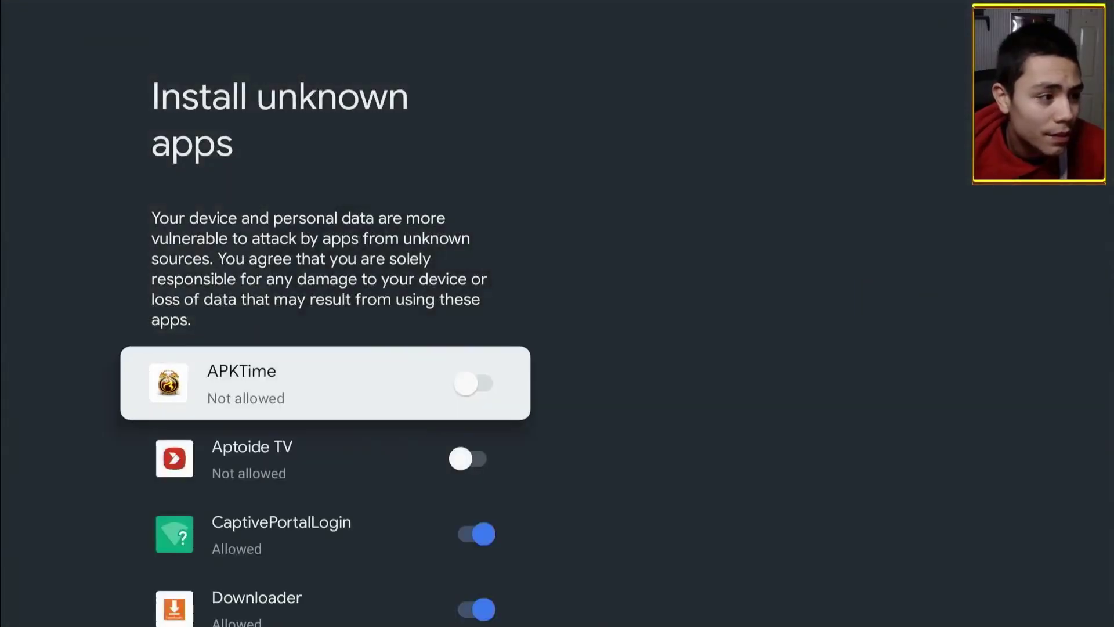
{"action": "key", "text": "Down"}
{"action": "key", "text": "Down"}
{"action": "key", "text": "Down"}
{"action": "key", "text": "Down"}
{"action": "key", "text": "Down"}
{"action": "key", "text": "Up"}
{"action": "key", "text": "Up"}
{"action": "key", "text": "Up"}
{"action": "key", "text": "Up"}
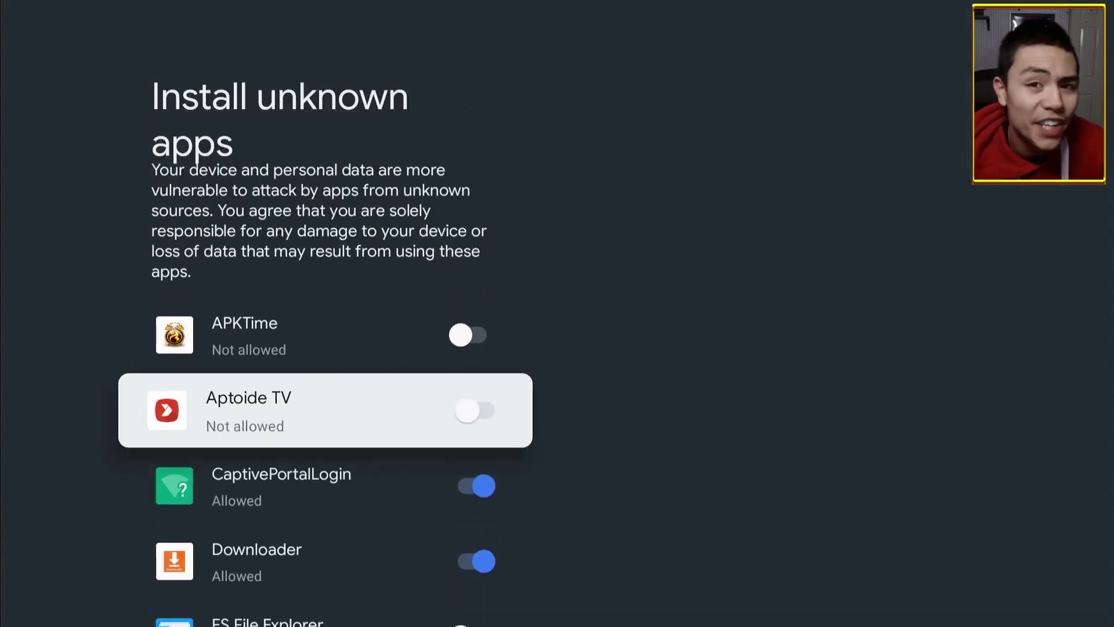
{"action": "key", "text": "Return"}
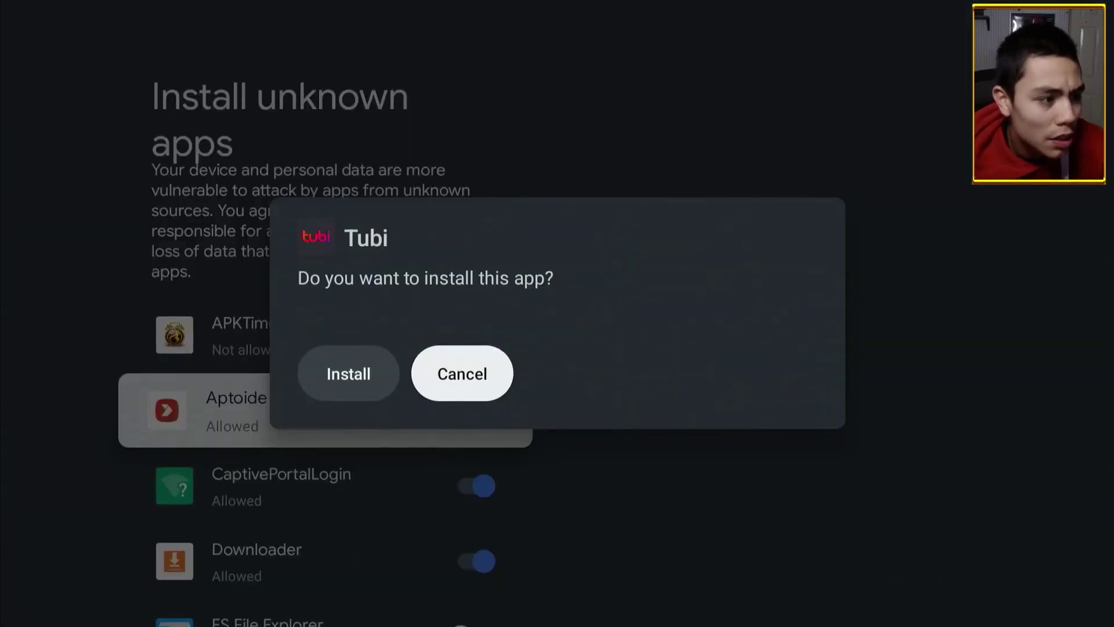
Step: Install Tubi and leave the installer without opening the app
{"action": "key", "text": "Left"}
{"action": "key", "text": "Return"}
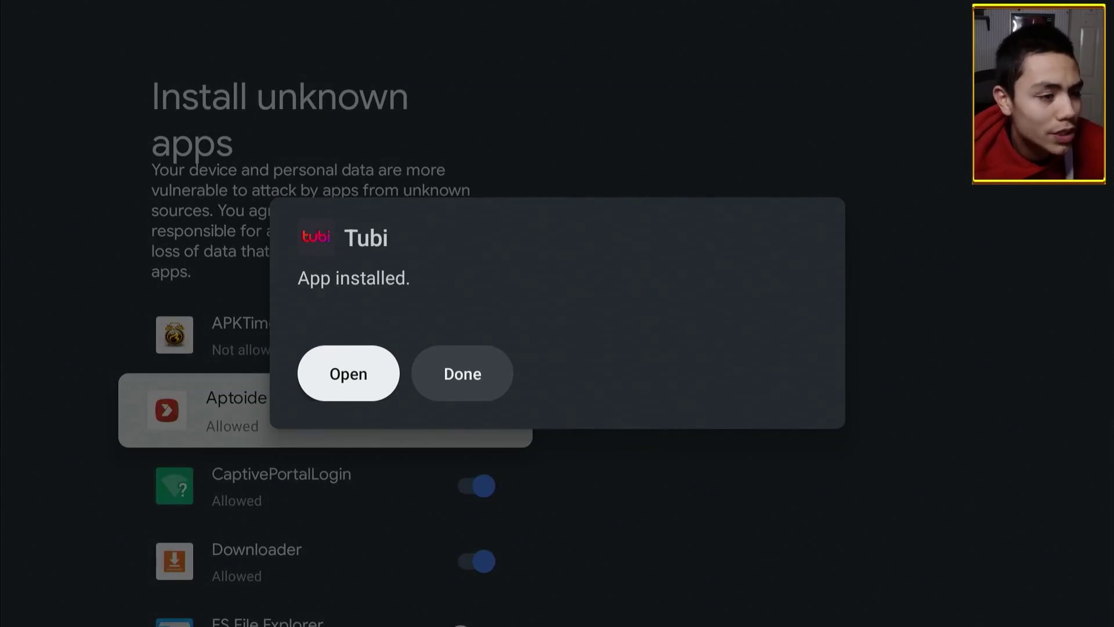
{"action": "key", "text": "Escape"}
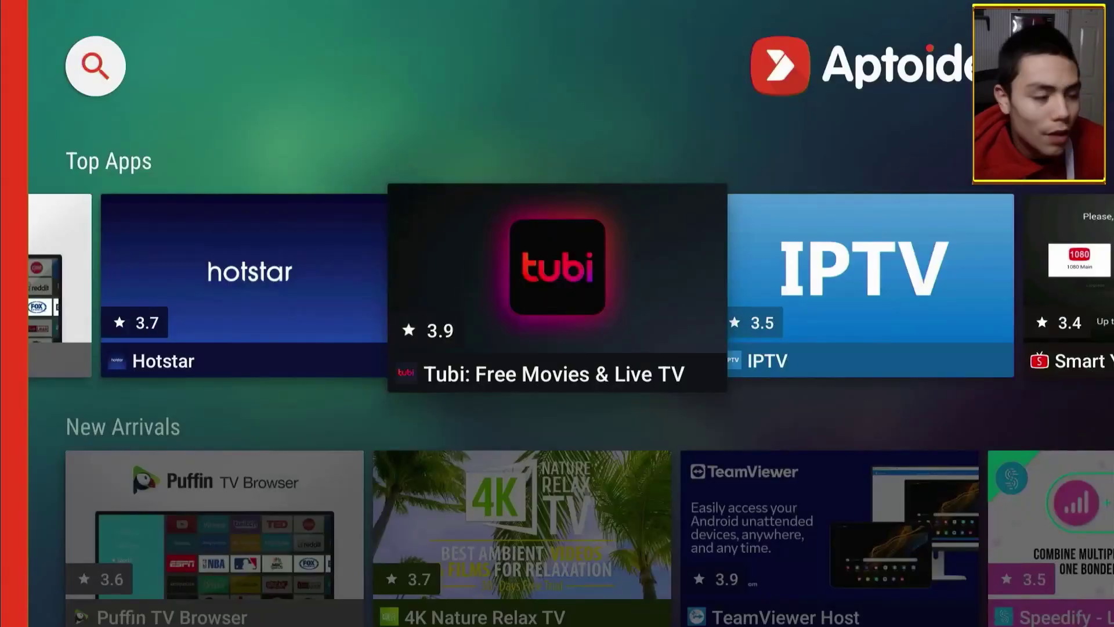
Step: Check the home screen's installed apps for Tubi and return to Aptoide TV
{"action": "key", "text": "Escape"}
{"action": "key", "text": "Right"}
{"action": "key", "text": "Right"}
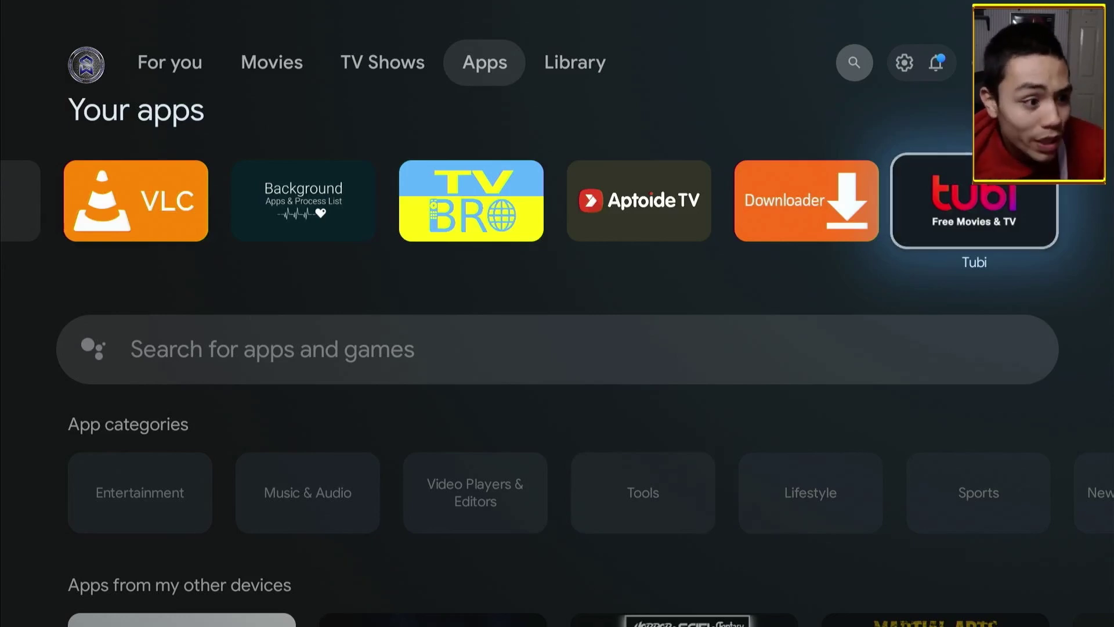
{"action": "key", "text": "Left"}
{"action": "key", "text": "Left"}
{"action": "key", "text": "Return"}
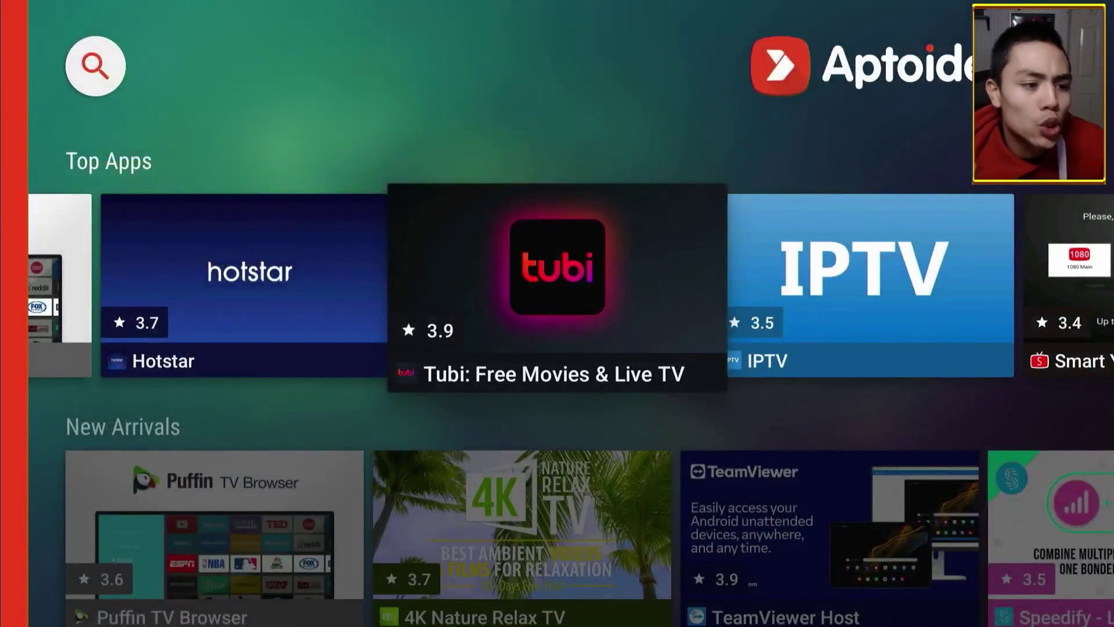
Step: Open the Entertainment category in the Applications section of Aptoide TV
{"action": "key", "text": "Down"}
{"action": "key", "text": "Down"}
{"action": "key", "text": "Down"}
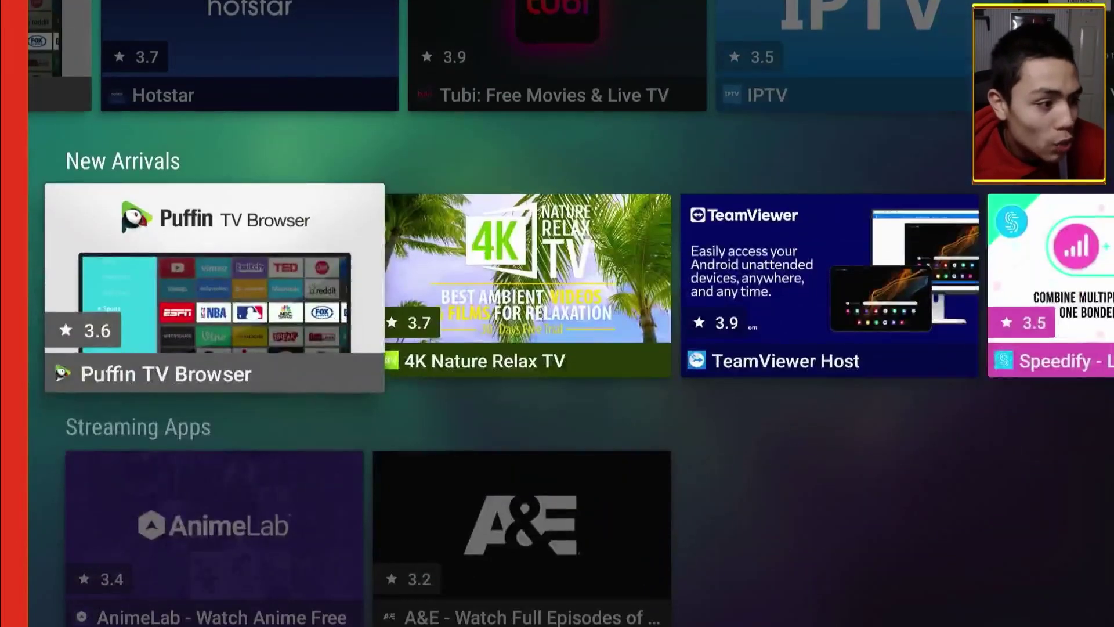
{"action": "key", "text": "Down"}
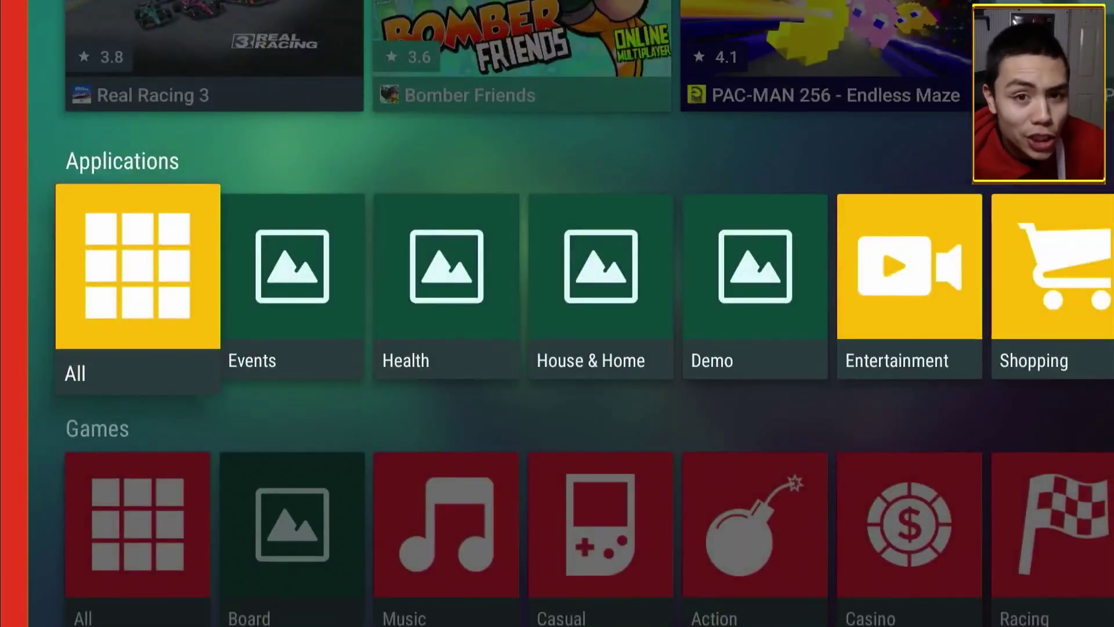
{"action": "key", "text": "Right"}
{"action": "key", "text": "Right"}
{"action": "key", "text": "Right"}
{"action": "key", "text": "Right"}
{"action": "key", "text": "Right"}
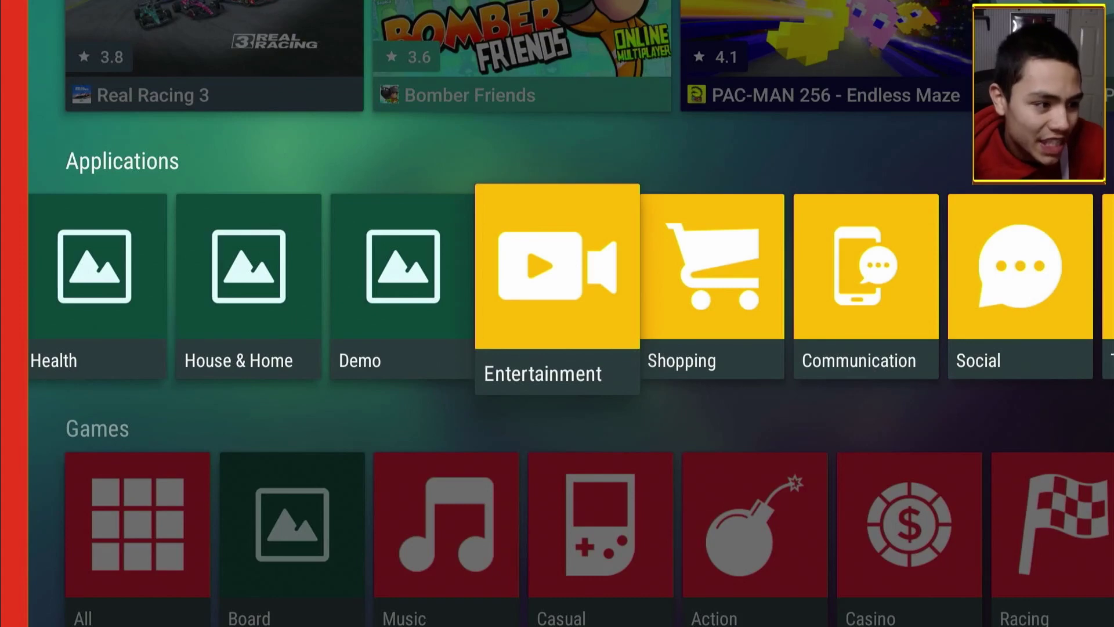
{"action": "key", "text": "Return"}
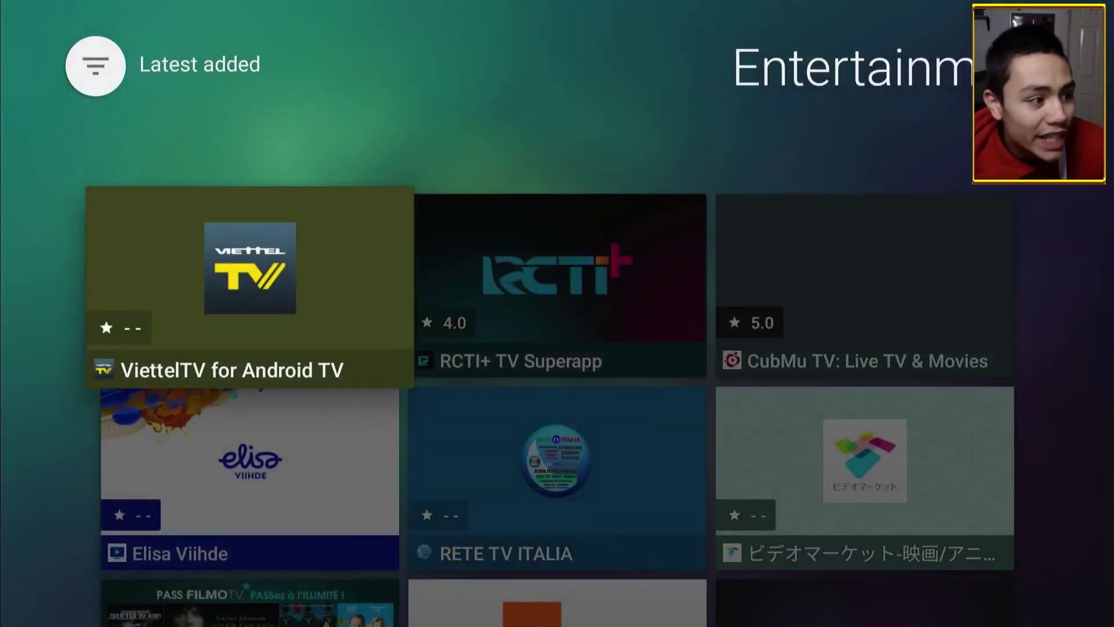
Step: Look through the latest added Entertainment apps as far as The Roku Channel
{"action": "key", "text": "Down"}
{"action": "key", "text": "Down"}
{"action": "key", "text": "Down"}
{"action": "key", "text": "Down"}
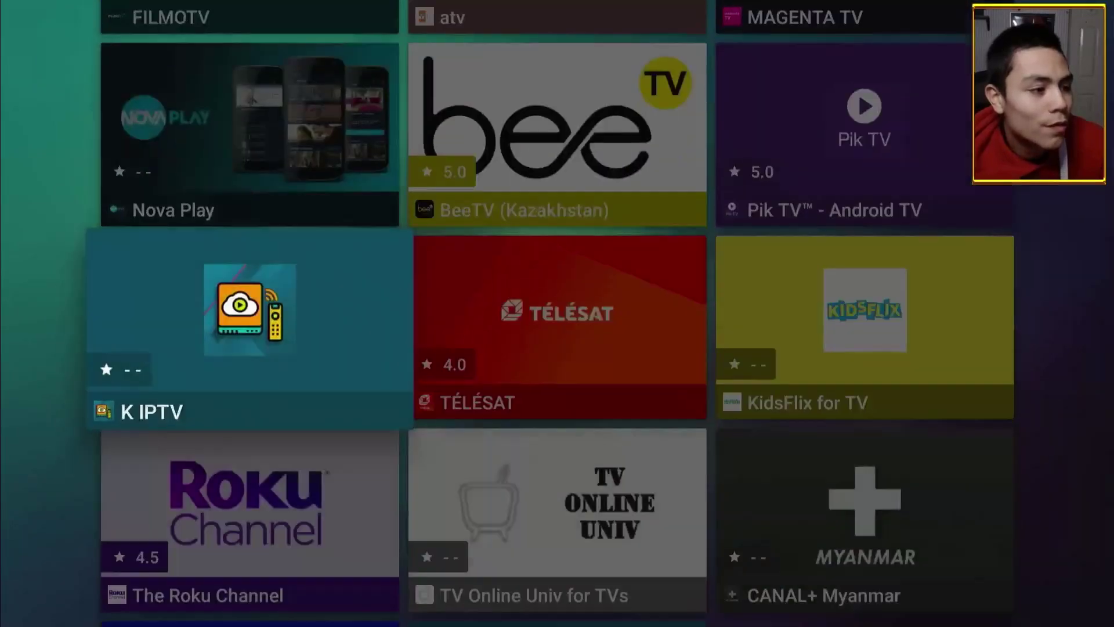
{"action": "key", "text": "Up"}
{"action": "key", "text": "Right"}
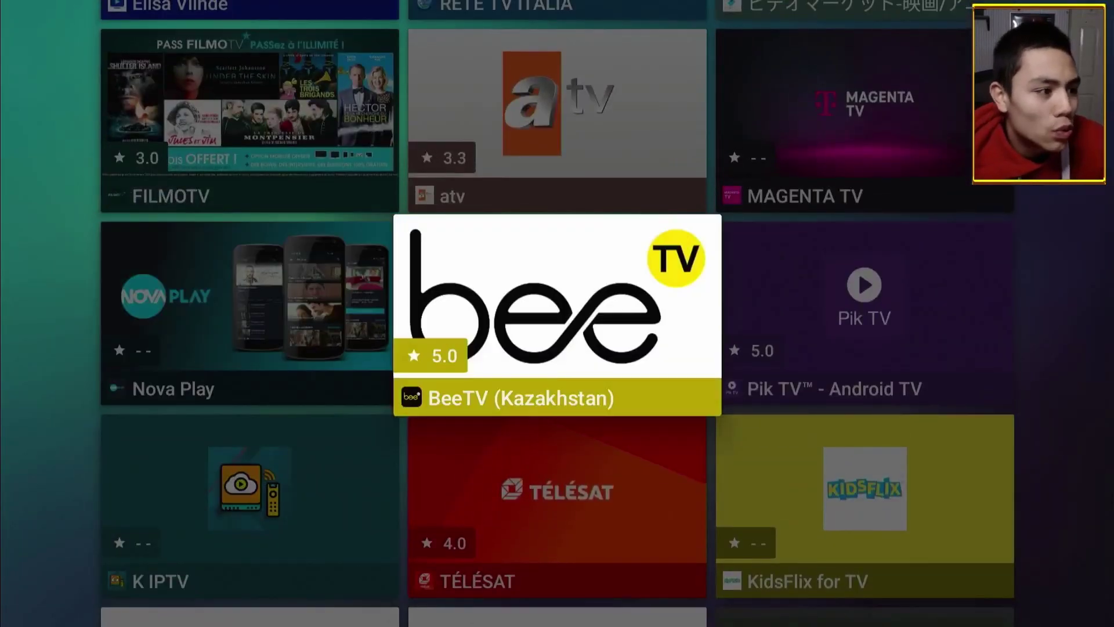
{"action": "key", "text": "Down"}
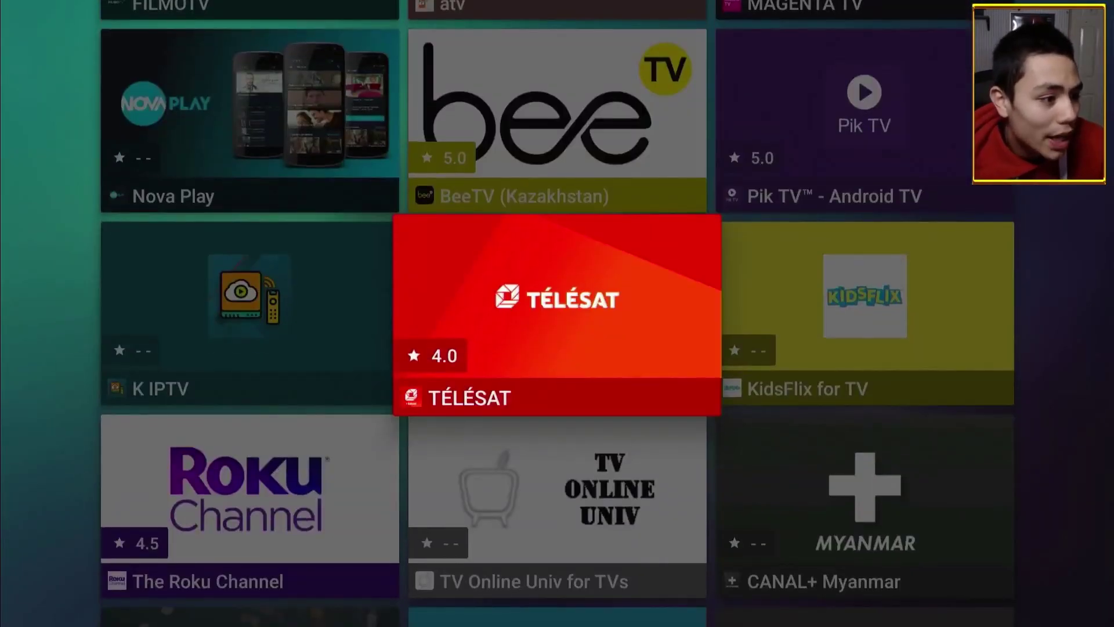
{"action": "key", "text": "Down"}
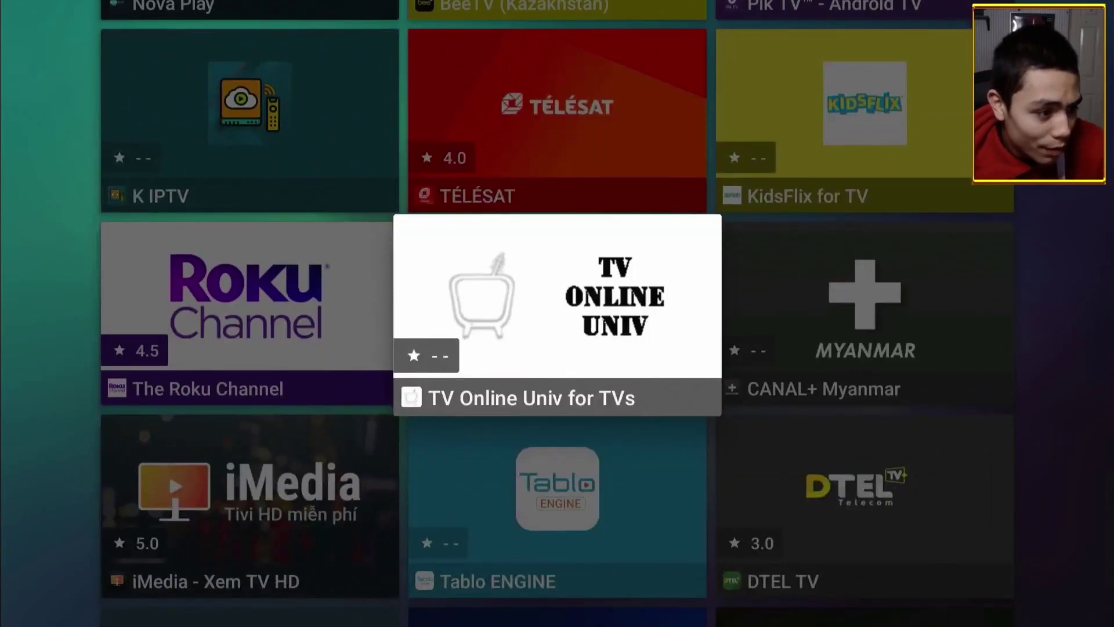
{"action": "key", "text": "Left"}
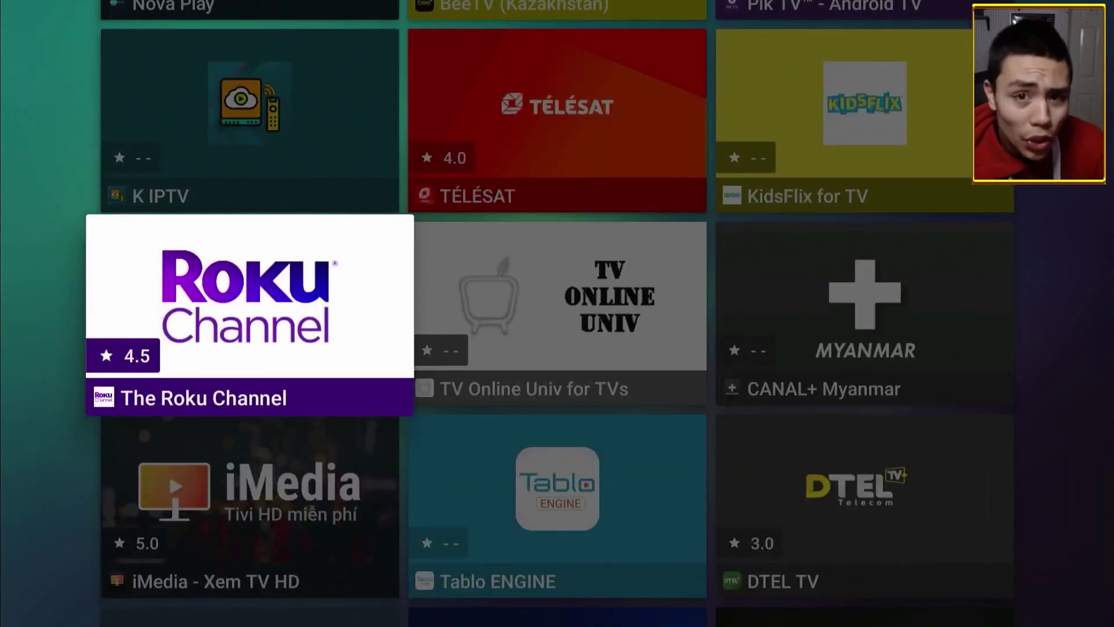
Step: Install The Roku Channel from its Aptoide TV page and leave the installer without opening the app
{"action": "key", "text": "Down"}
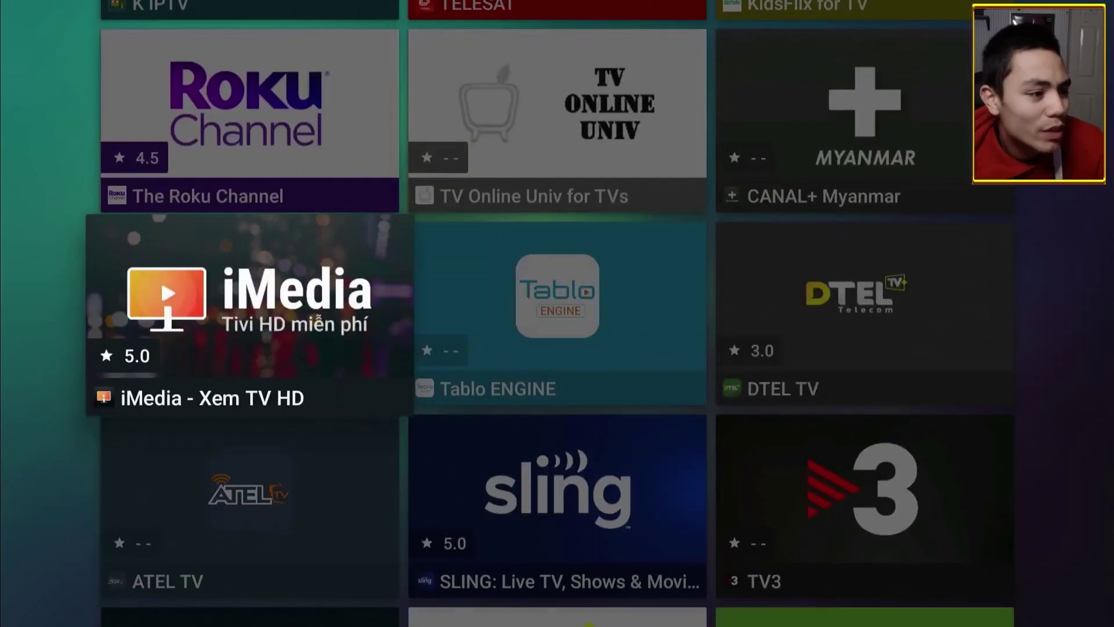
{"action": "key", "text": "Up"}
{"action": "key", "text": "Return"}
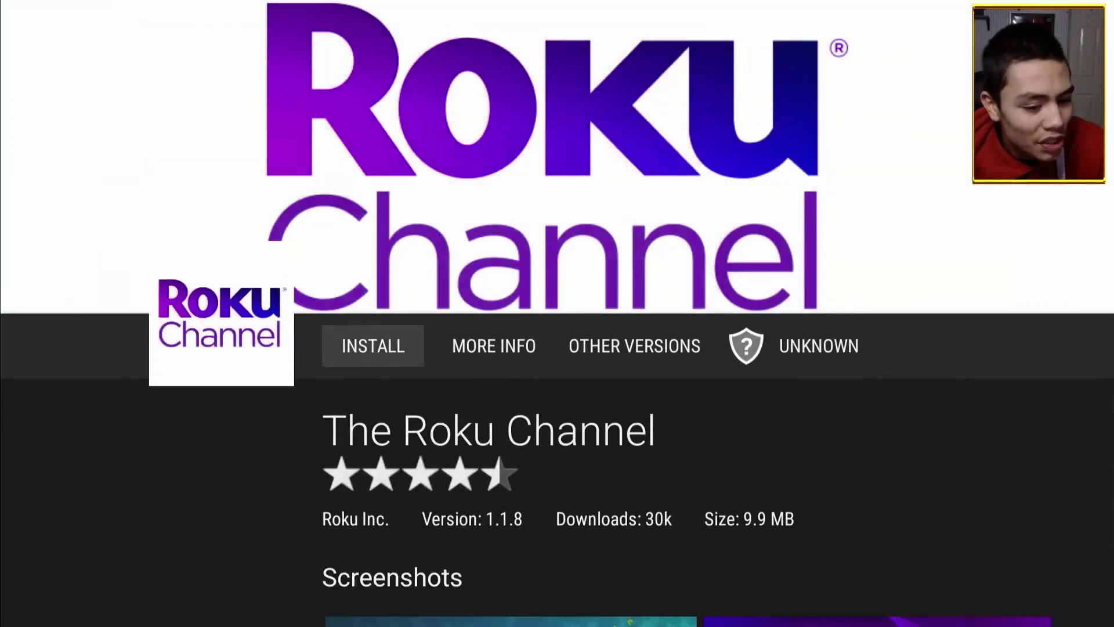
{"action": "key", "text": "Return"}
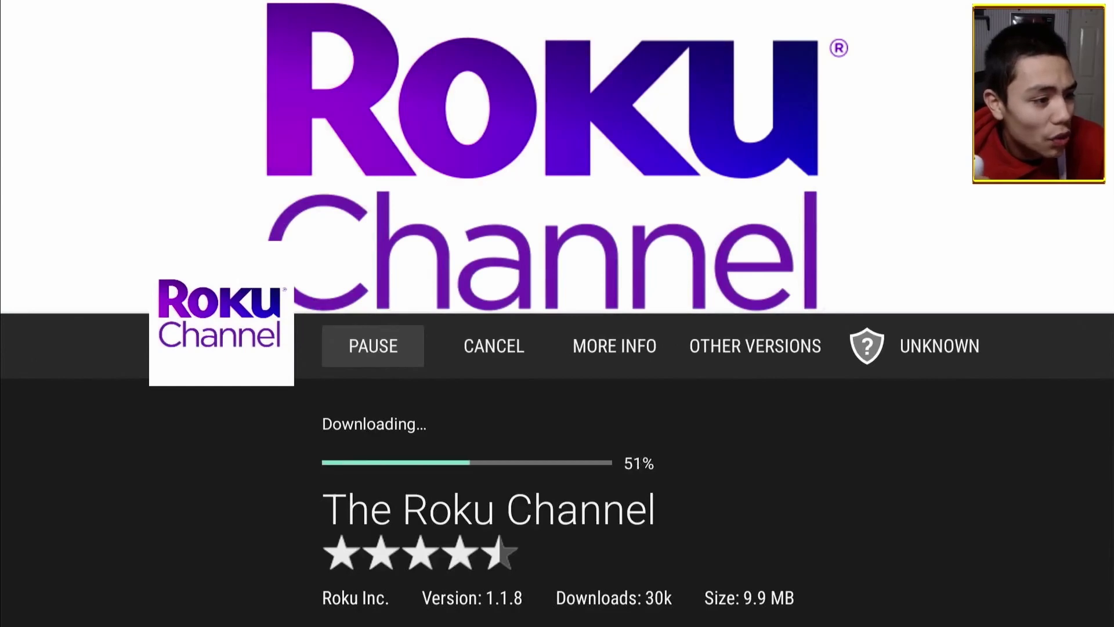
{"action": "key", "text": "Left"}
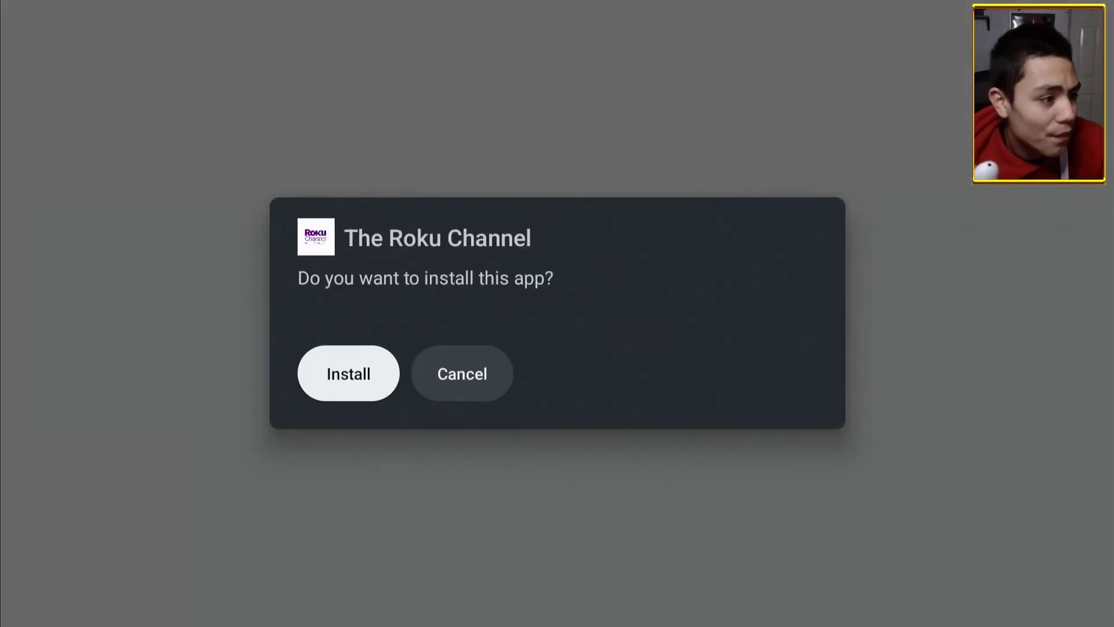
{"action": "key", "text": "Right"}
{"action": "key", "text": "Left"}
{"action": "key", "text": "Return"}
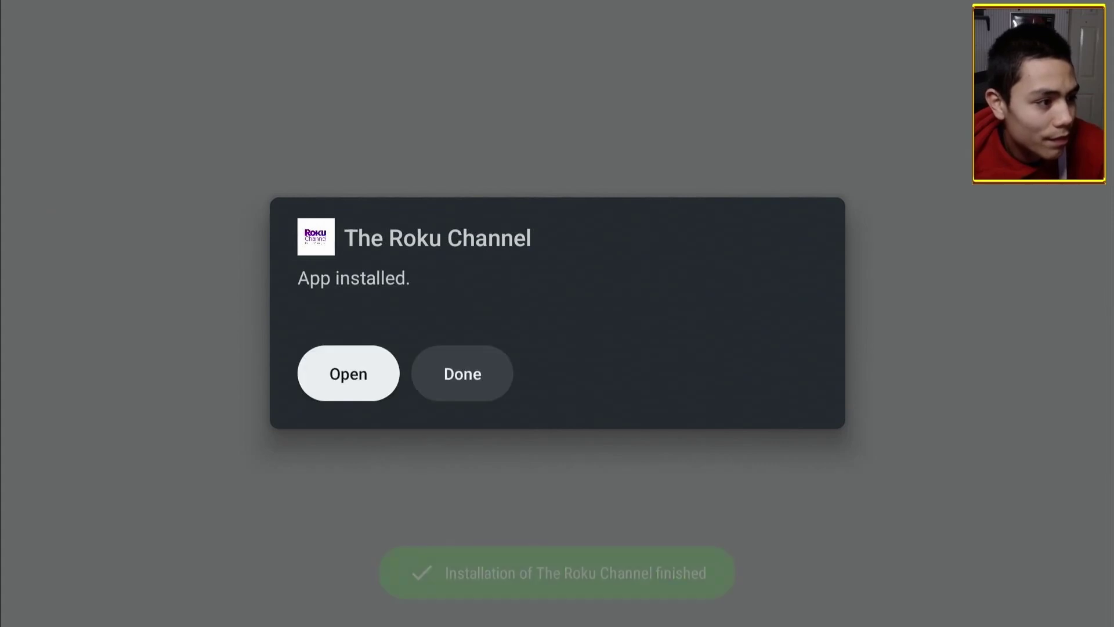
{"action": "key", "text": "Right"}
{"action": "key", "text": "Return"}
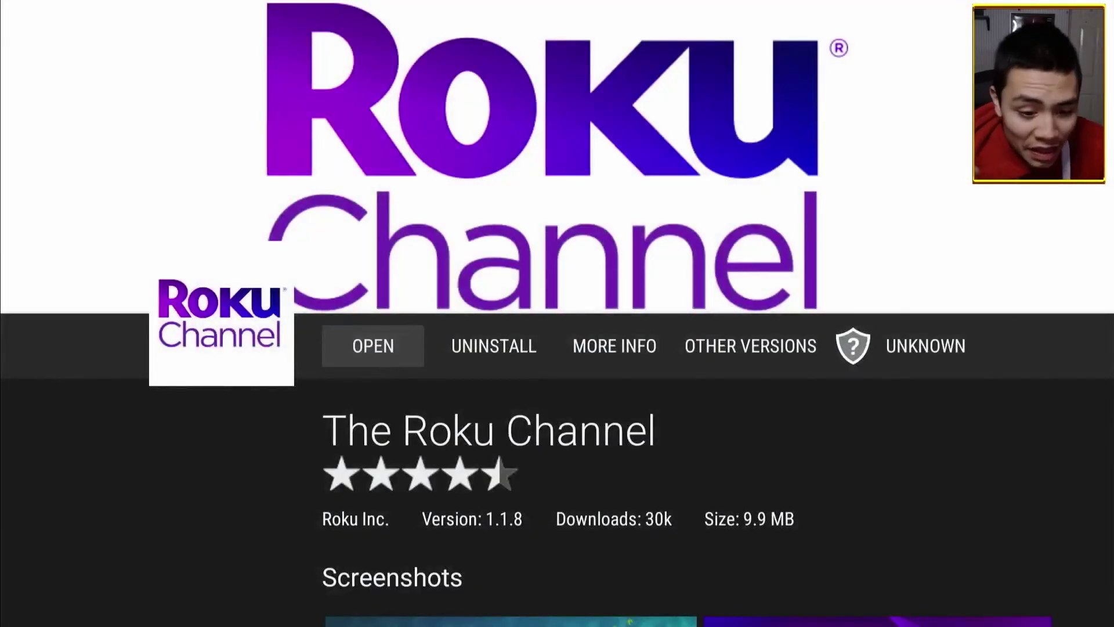
Step: Return to the home screen and find The Roku Channel in the full list of installed apps
{"action": "key", "text": "Home"}
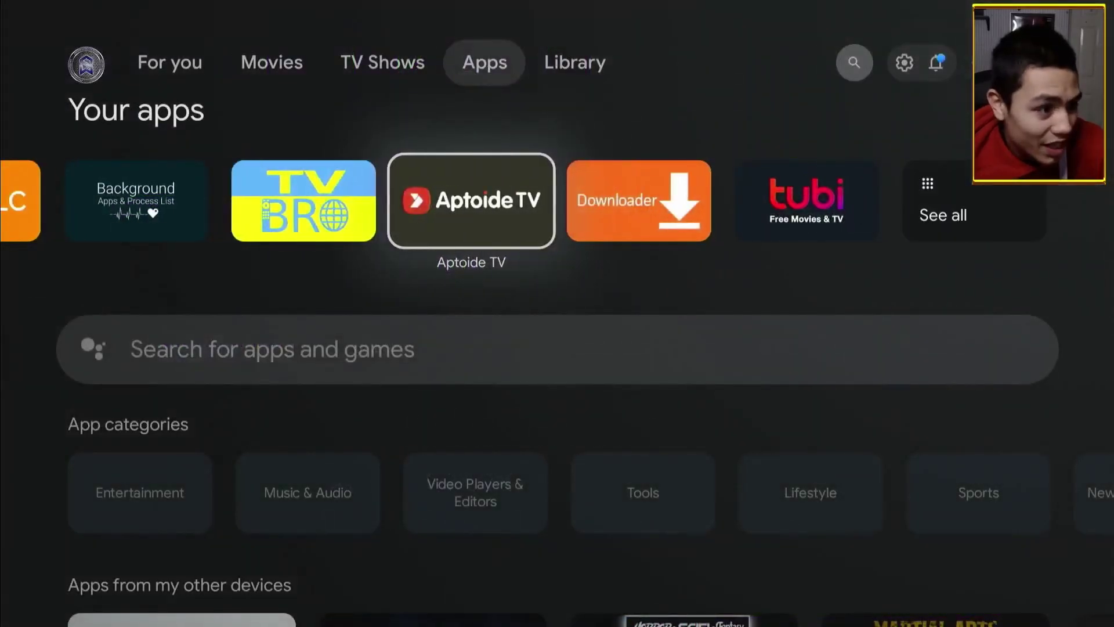
{"action": "key", "text": "Right"}
{"action": "key", "text": "Right"}
{"action": "key", "text": "Right"}
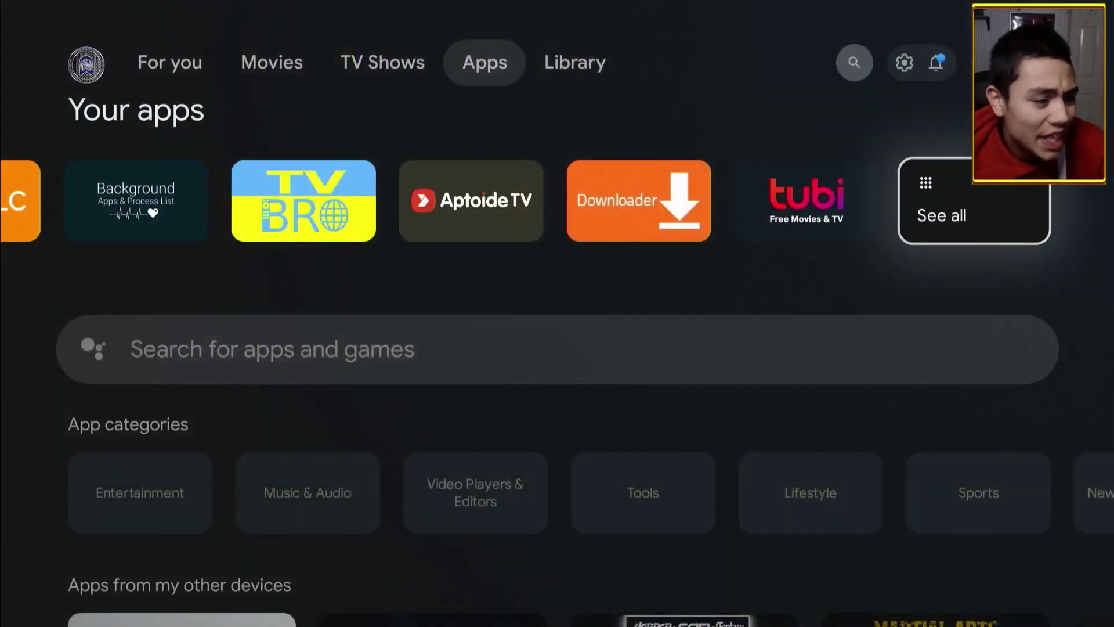
{"action": "key", "text": "Return"}
{"action": "key", "text": "Down"}
{"action": "key", "text": "Down"}
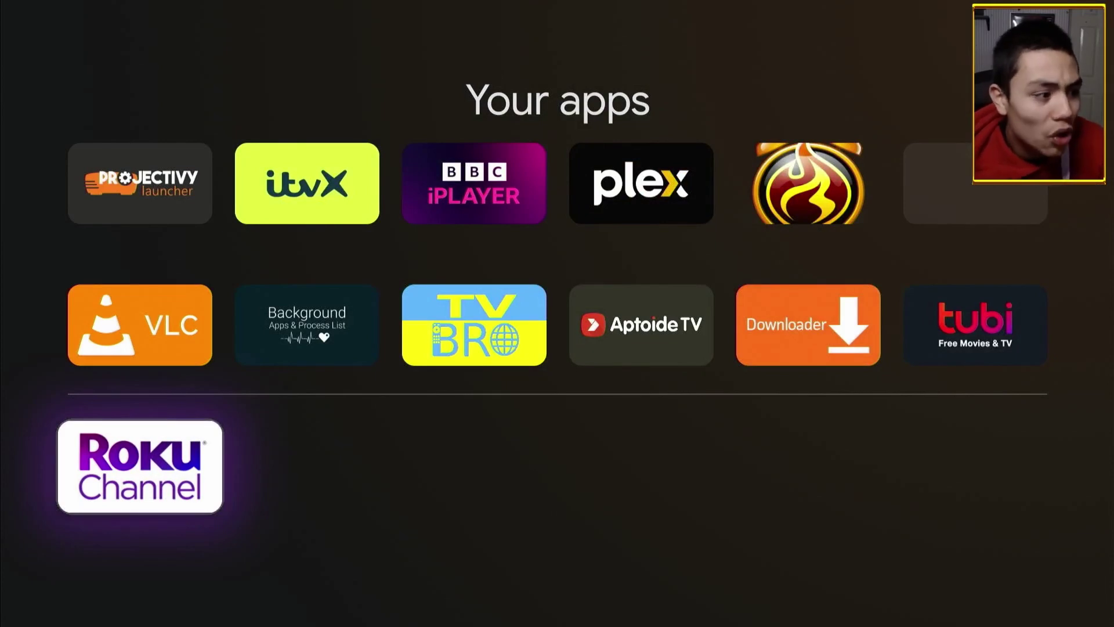
Step: Look over the other installed apps as far as Tubi and return to the Apps page
{"action": "key", "text": "Up"}
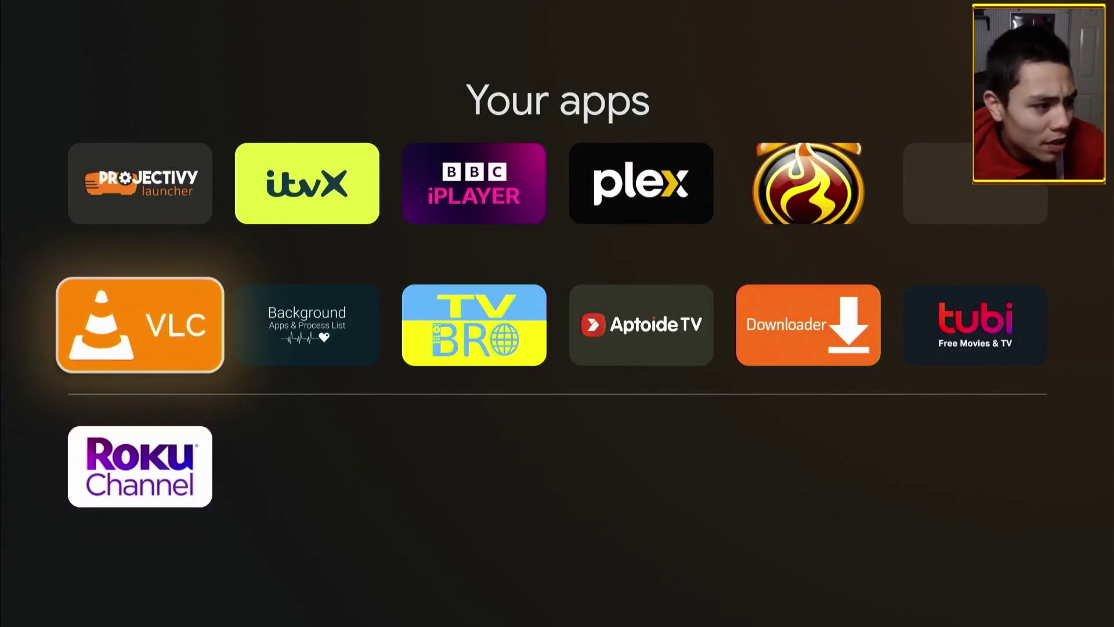
{"action": "key", "text": "Down"}
{"action": "key", "text": "Up"}
{"action": "key", "text": "Up"}
{"action": "key", "text": "Right"}
{"action": "key", "text": "Right"}
{"action": "key", "text": "Right"}
{"action": "key", "text": "Right"}
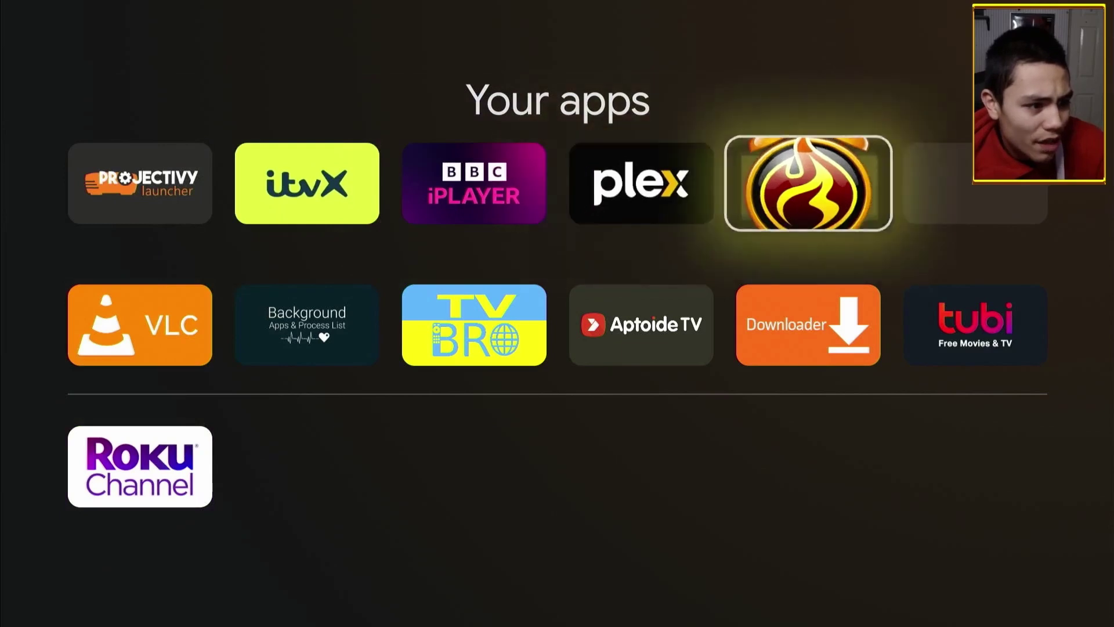
{"action": "key", "text": "Right"}
{"action": "key", "text": "Down"}
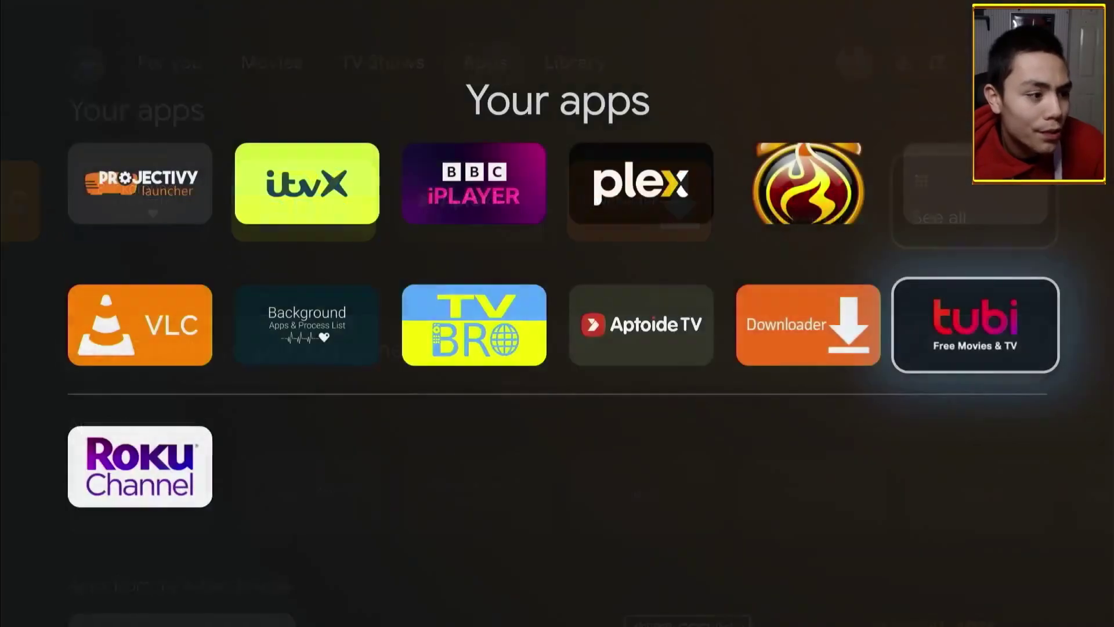
{"action": "key", "text": "Down"}
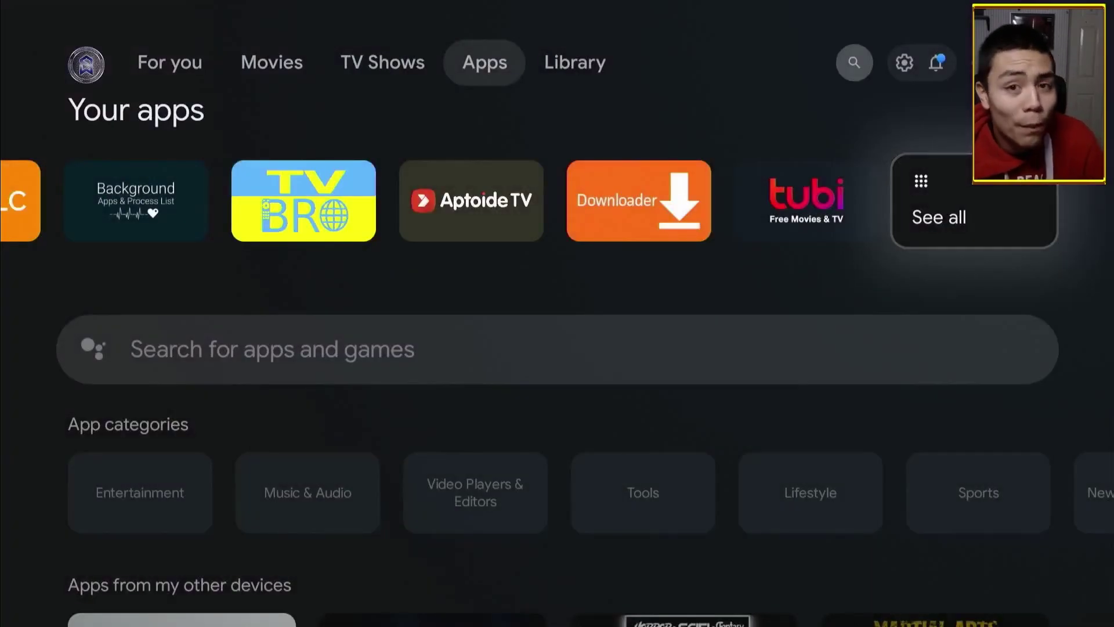
Step: Open the home screen's search for movies, shows and apps, ready for text entry
{"action": "key", "text": "Left"}
{"action": "key", "text": "Left"}
{"action": "key", "text": "Left"}
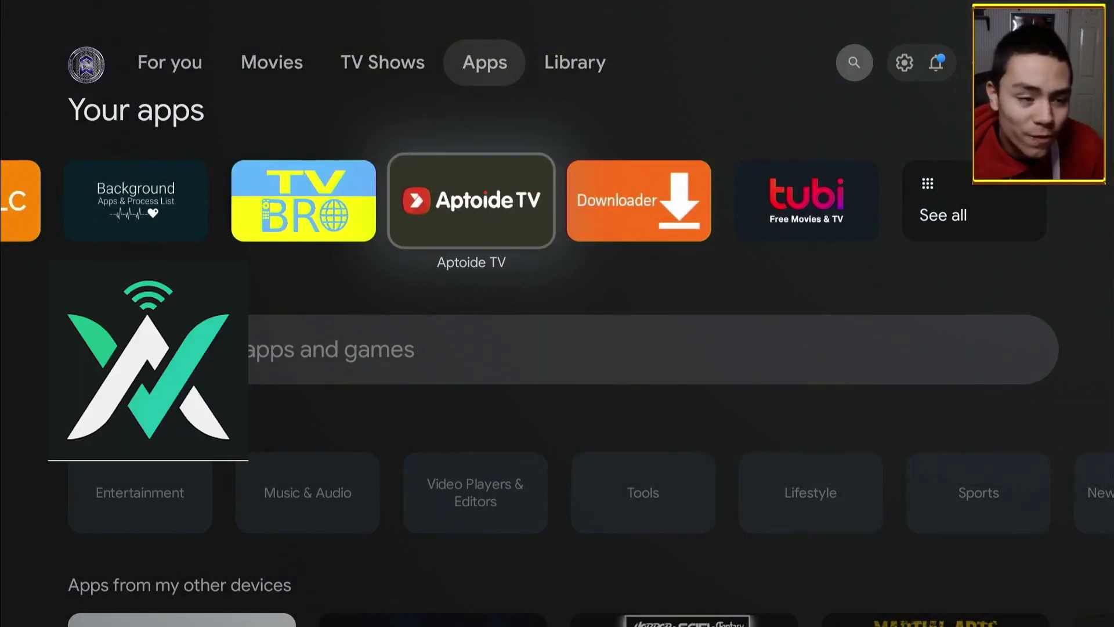
{"action": "key", "text": "Up"}
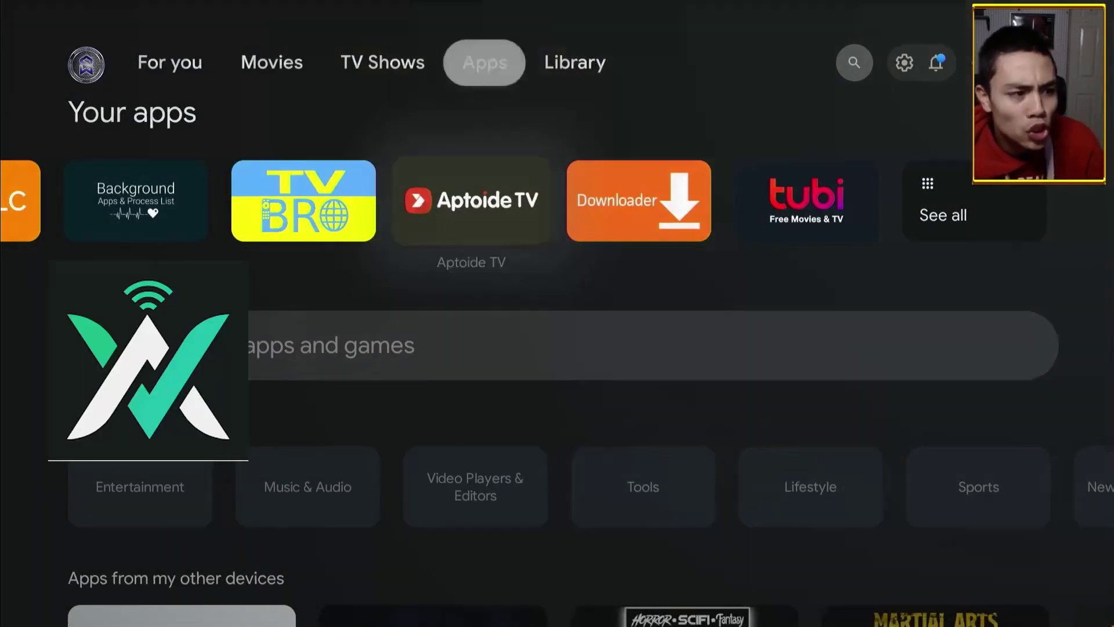
{"action": "key", "text": "Right"}
{"action": "key", "text": "Right"}
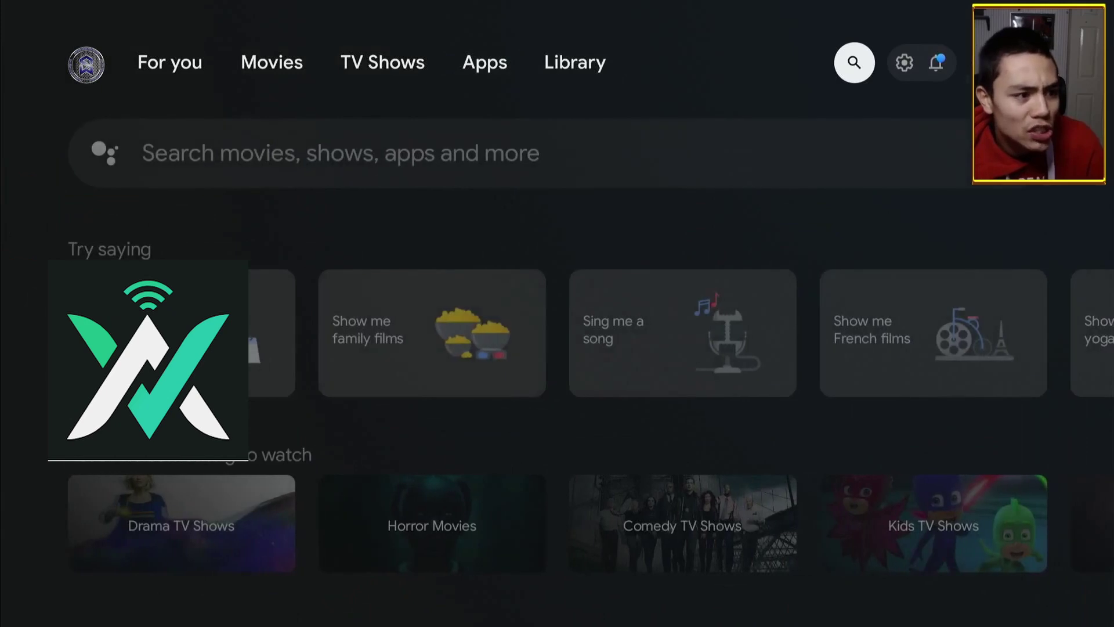
{"action": "key", "text": "Down"}
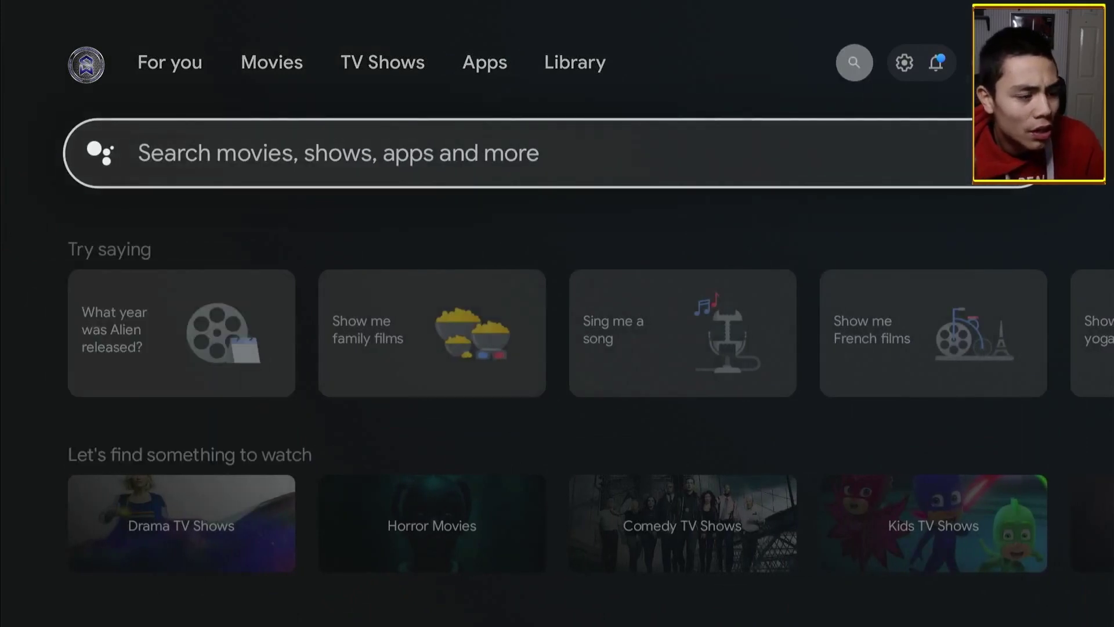
{"action": "key", "text": "Return"}
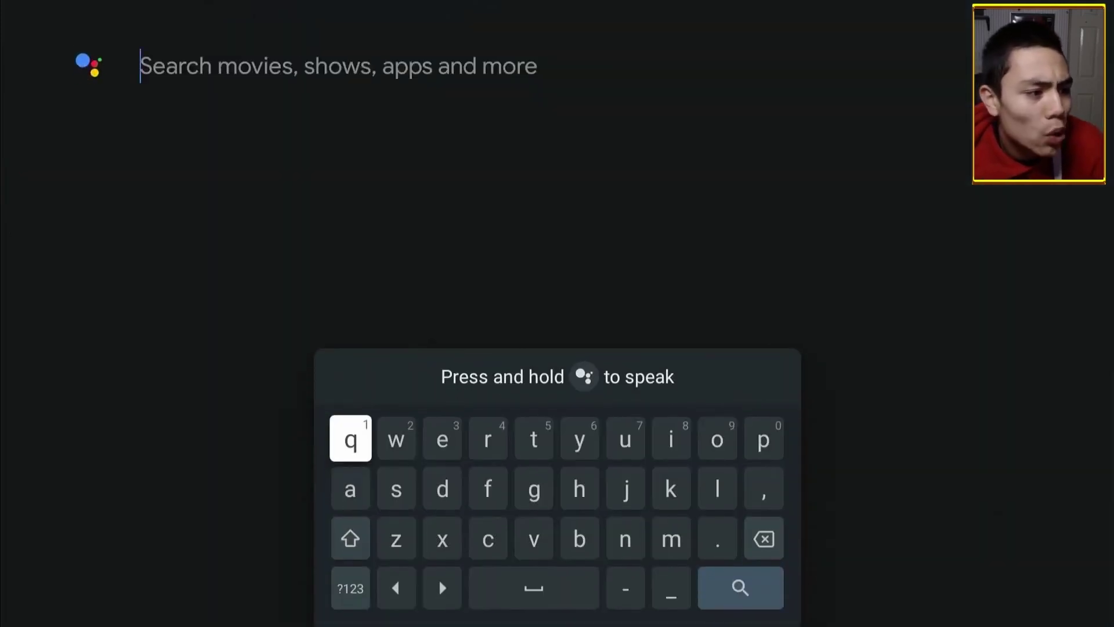
Step: Search for "awardvpn"
{"action": "key", "text": "Down"}
{"action": "key", "text": "Return"}
{"action": "key", "text": "Right"}
{"action": "key", "text": "Up"}
{"action": "key", "text": "Return"}
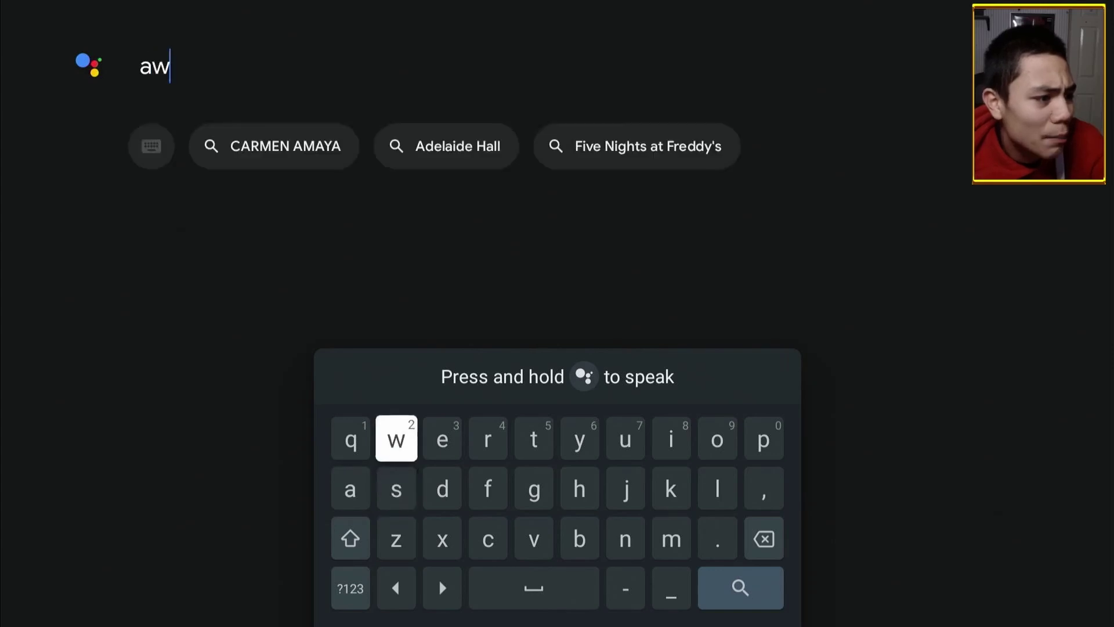
{"action": "key", "text": "Down"}
{"action": "key", "text": "Left"}
{"action": "key", "text": "Return"}
{"action": "key", "text": "Right"}
{"action": "key", "text": "Right"}
{"action": "key", "text": "Right"}
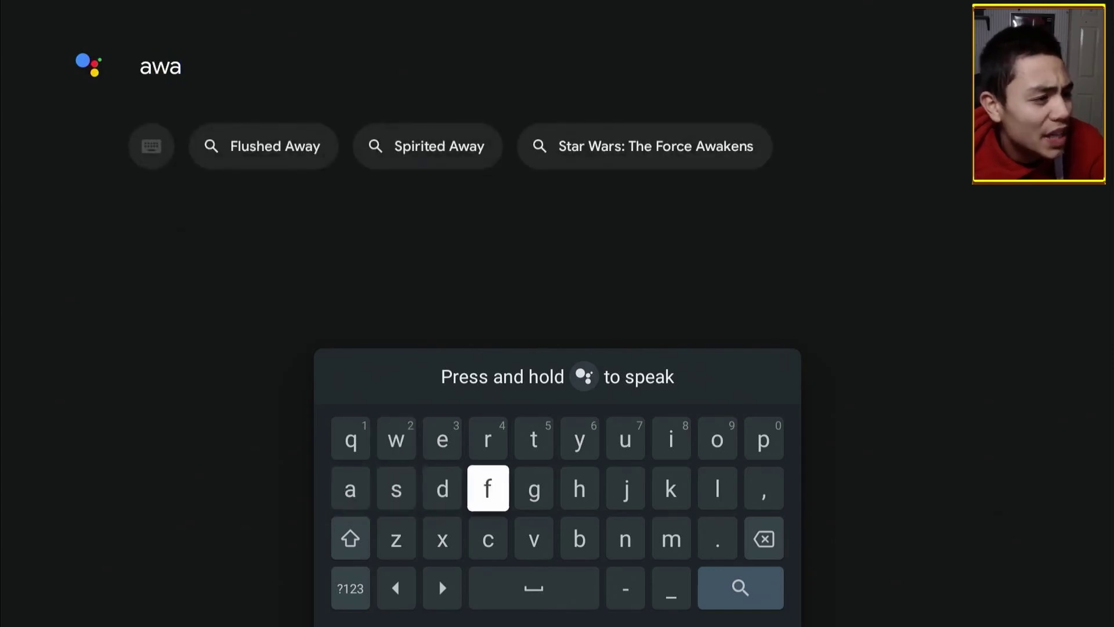
{"action": "key", "text": "Up"}
{"action": "key", "text": "Return"}
{"action": "key", "text": "Down"}
{"action": "key", "text": "Left"}
{"action": "key", "text": "Return"}
{"action": "key", "text": "Right"}
{"action": "key", "text": "Right"}
{"action": "key", "text": "Down"}
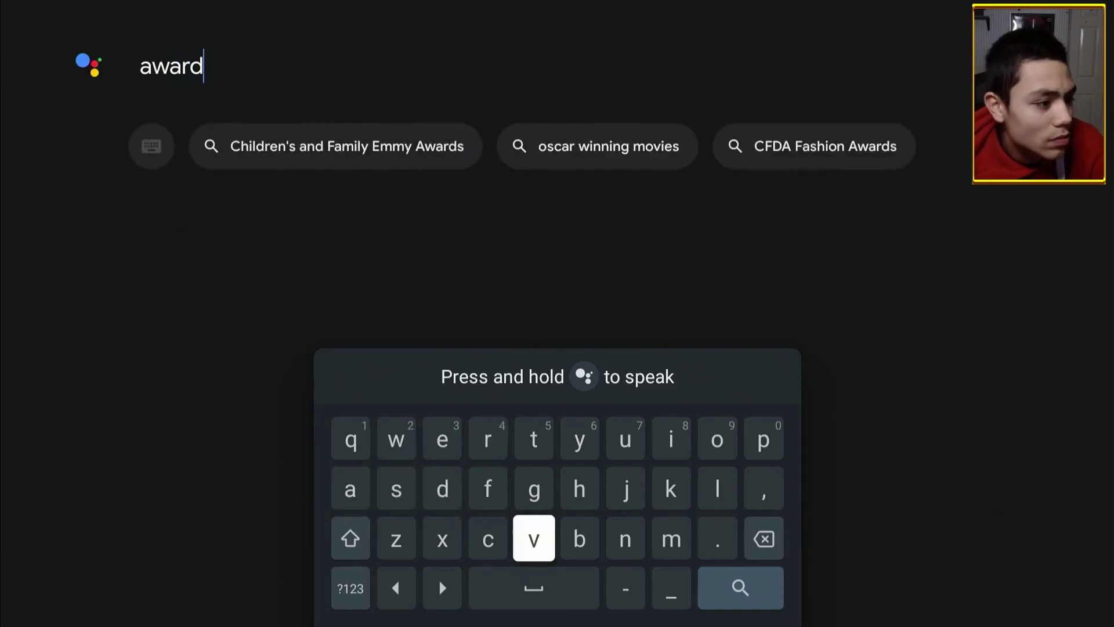
{"action": "key", "text": "Return"}
{"action": "key", "text": "Left"}
{"action": "key", "text": "Left"}
{"action": "key", "text": "Left"}
{"action": "key", "text": "Up"}
{"action": "key", "text": "Left"}
{"action": "key", "text": "Up"}
{"action": "key", "text": "Return"}
{"action": "key", "text": "Down"}
{"action": "key", "text": "Down"}
{"action": "key", "text": "Left"}
{"action": "key", "text": "Left"}
{"action": "key", "text": "Left"}
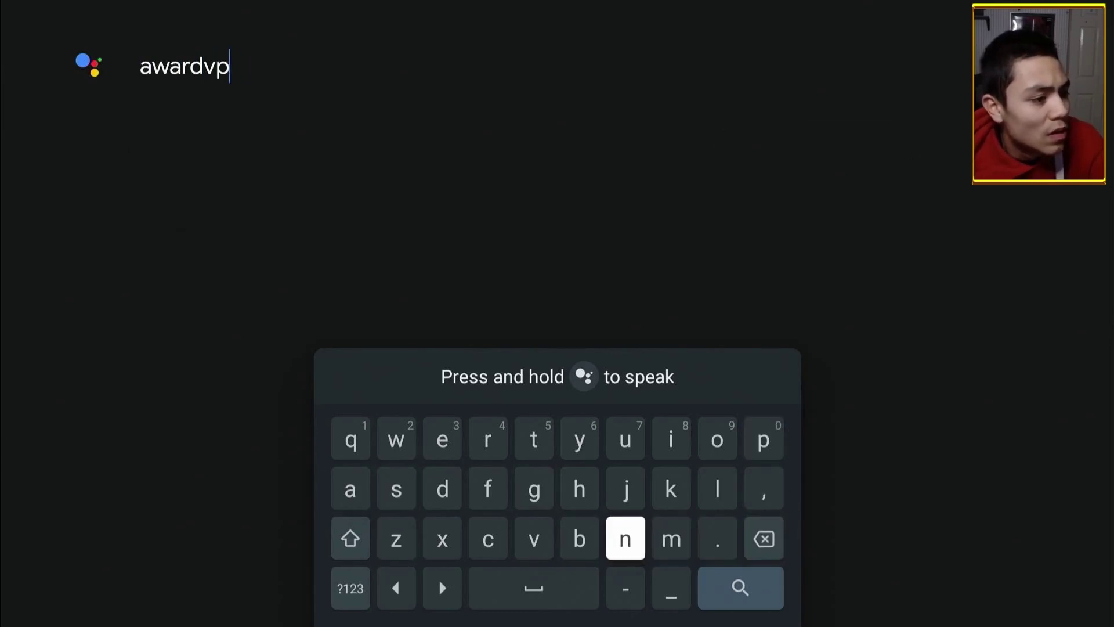
{"action": "key", "text": "Return"}
{"action": "key", "text": "Down"}
{"action": "key", "text": "Right"}
{"action": "key", "text": "Right"}
{"action": "key", "text": "Return"}
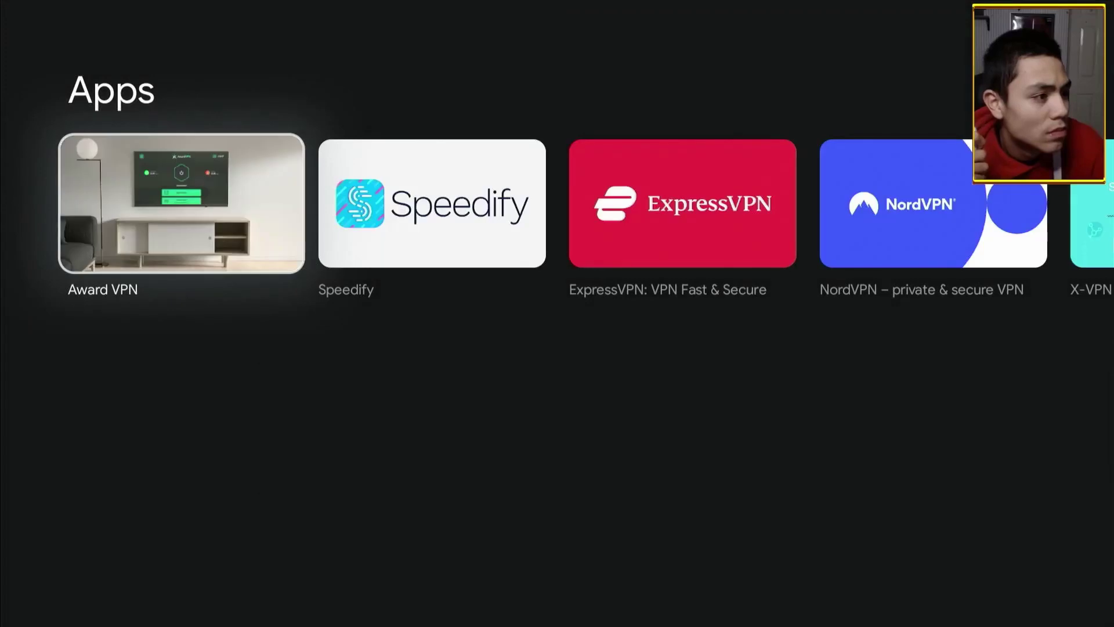
Step: Open the Award VPN app's page from the search results and install the app
{"action": "key", "text": "Return"}
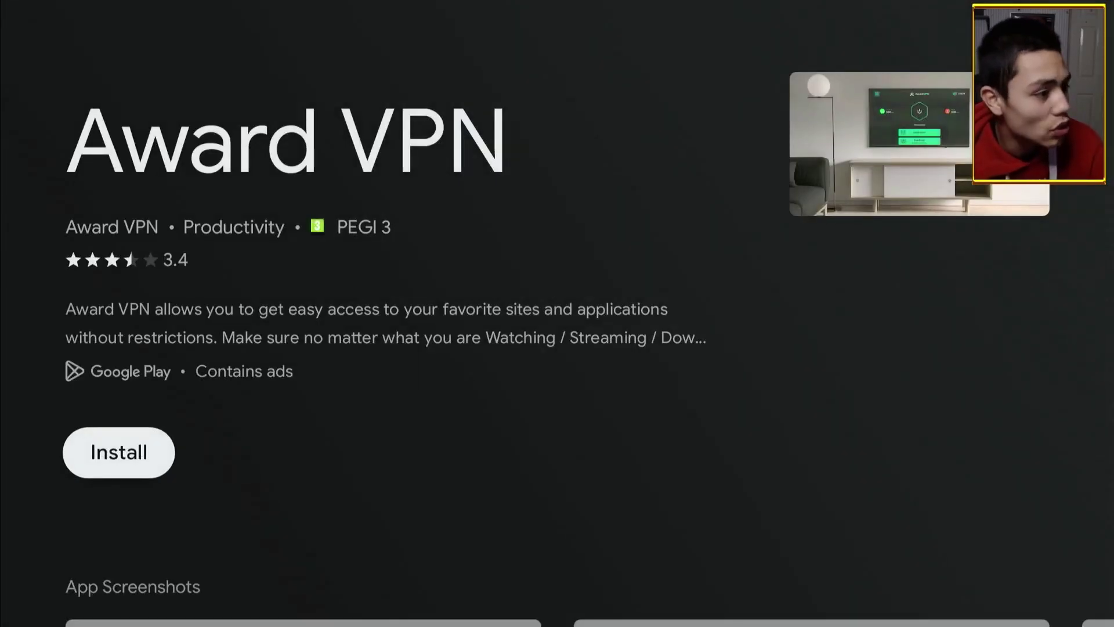
{"action": "key", "text": "Return"}
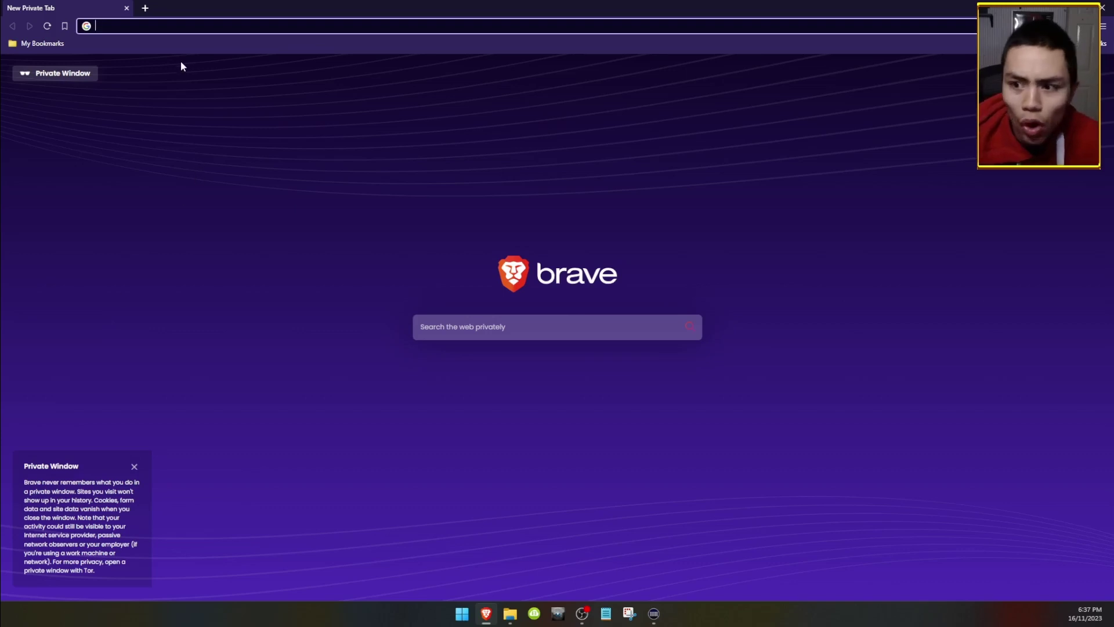
Step: Switch to a private Brave window, search the web for "award vpn" and open the award-vpn.com website
{"action": "left_click", "coordinate": [483, 328]}
{"action": "type", "text": "award"}
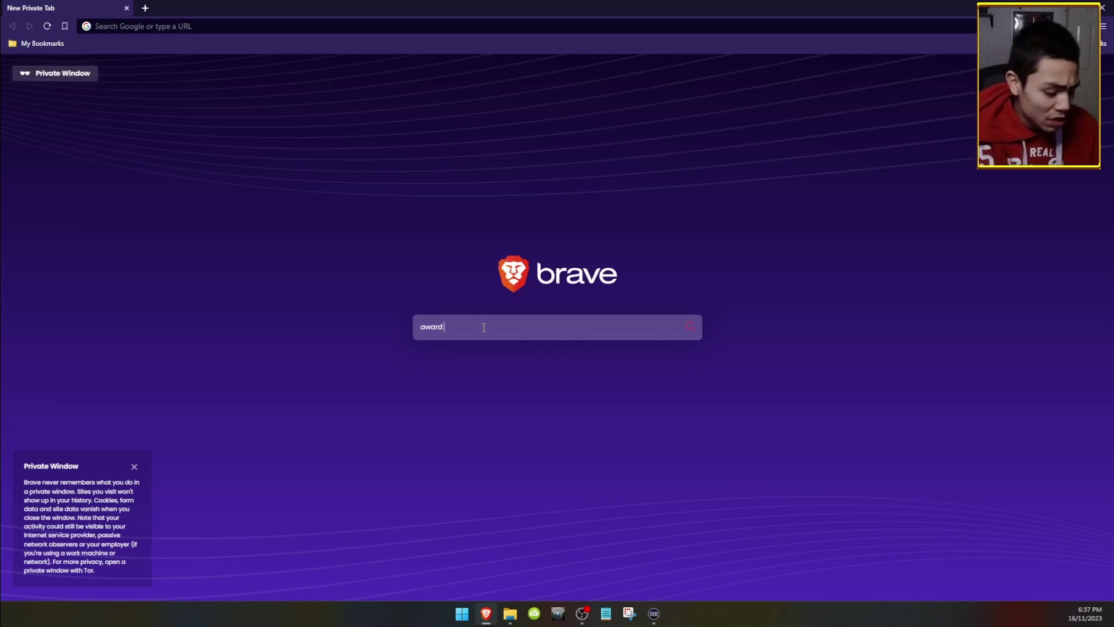
{"action": "type", "text": " vpn"}
{"action": "key", "text": "Return"}
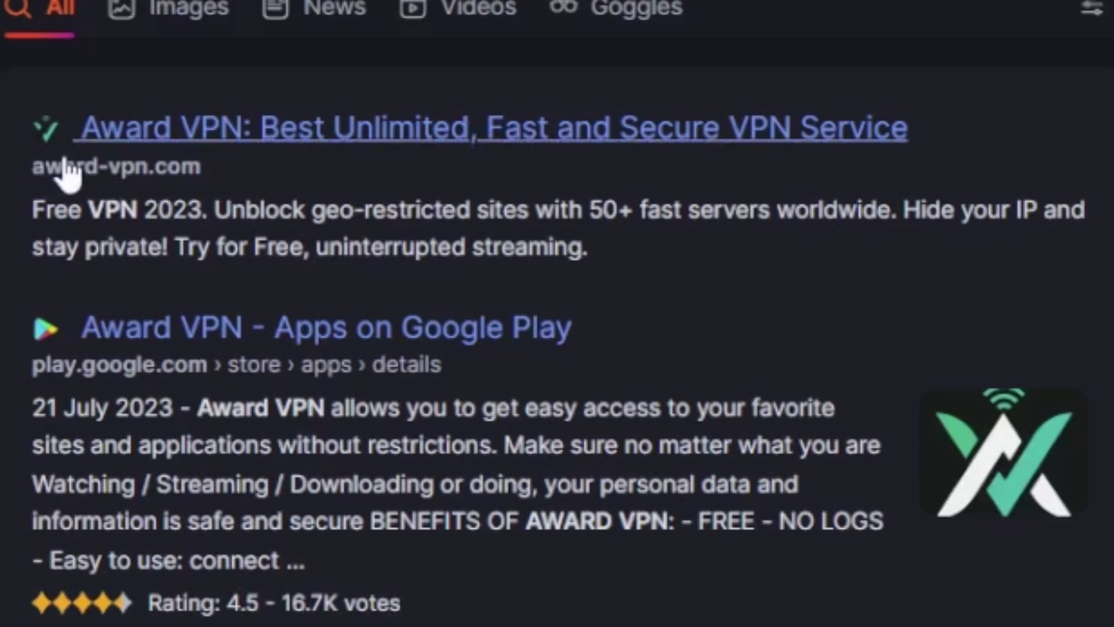
{"action": "left_click", "coordinate": [251, 134]}
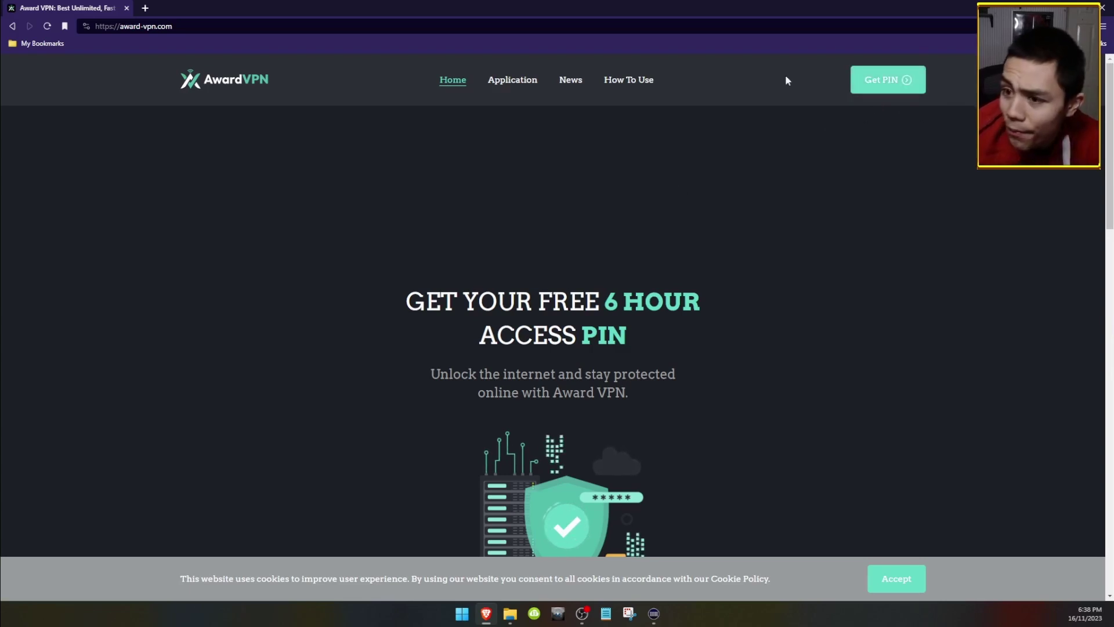
Step: Go to the website's free PIN page and generate an access PIN
{"action": "left_click", "coordinate": [870, 79]}
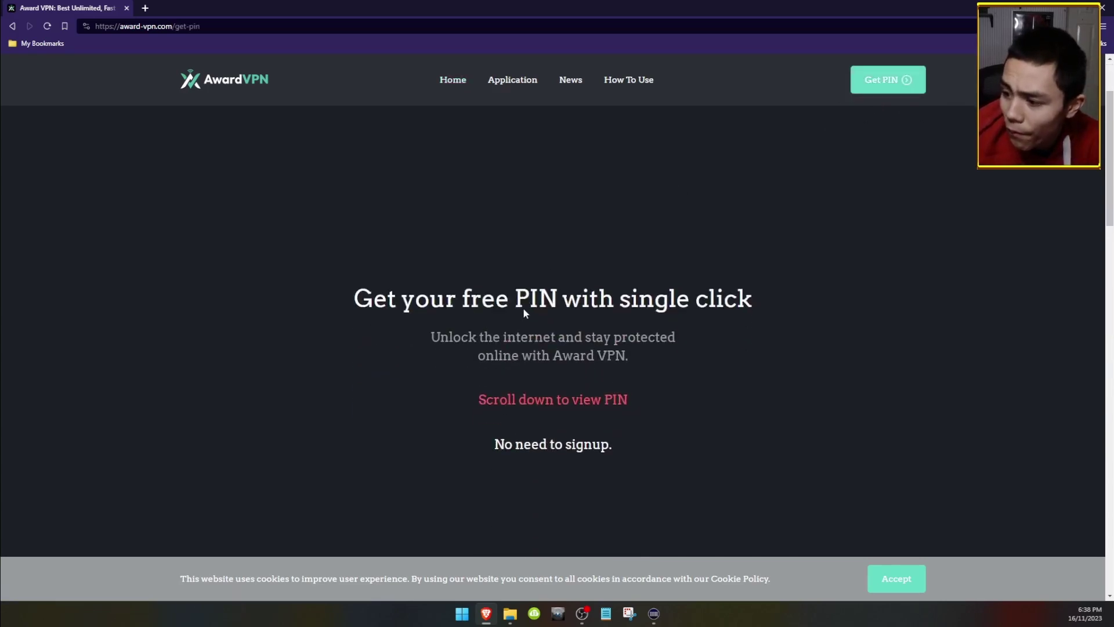
{"action": "scroll", "coordinate": [522, 305], "scroll_direction": "down", "scroll_amount": 15}
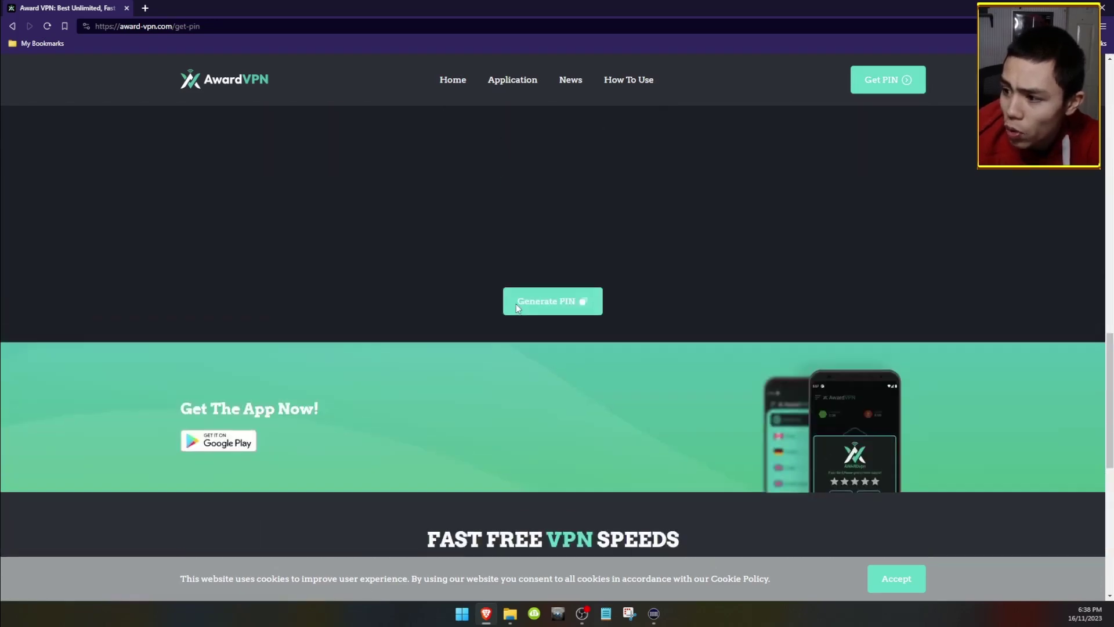
{"action": "left_click", "coordinate": [540, 304]}
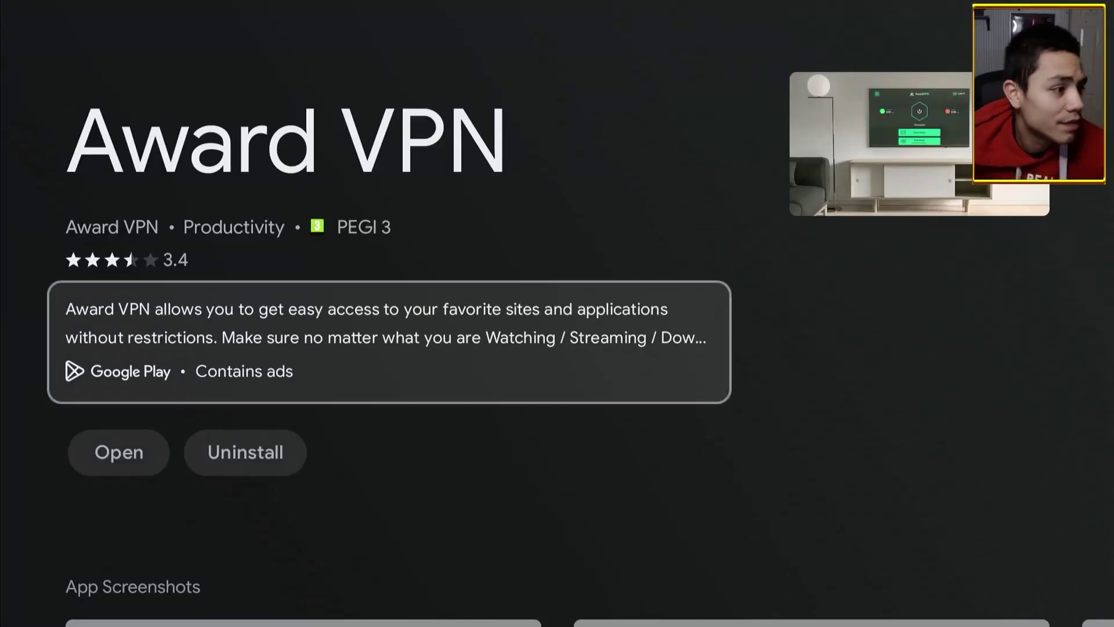
Step: Switch back to the Chromecast, open the installed Award VPN app and bring up its server location list
{"action": "key", "text": "Down"}
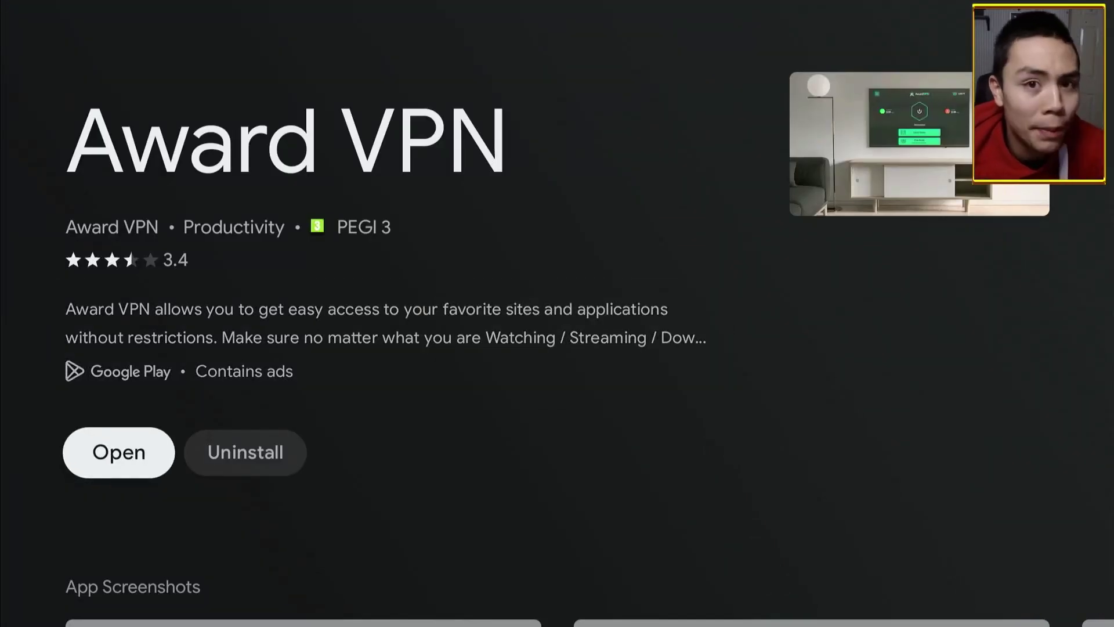
{"action": "key", "text": "Return"}
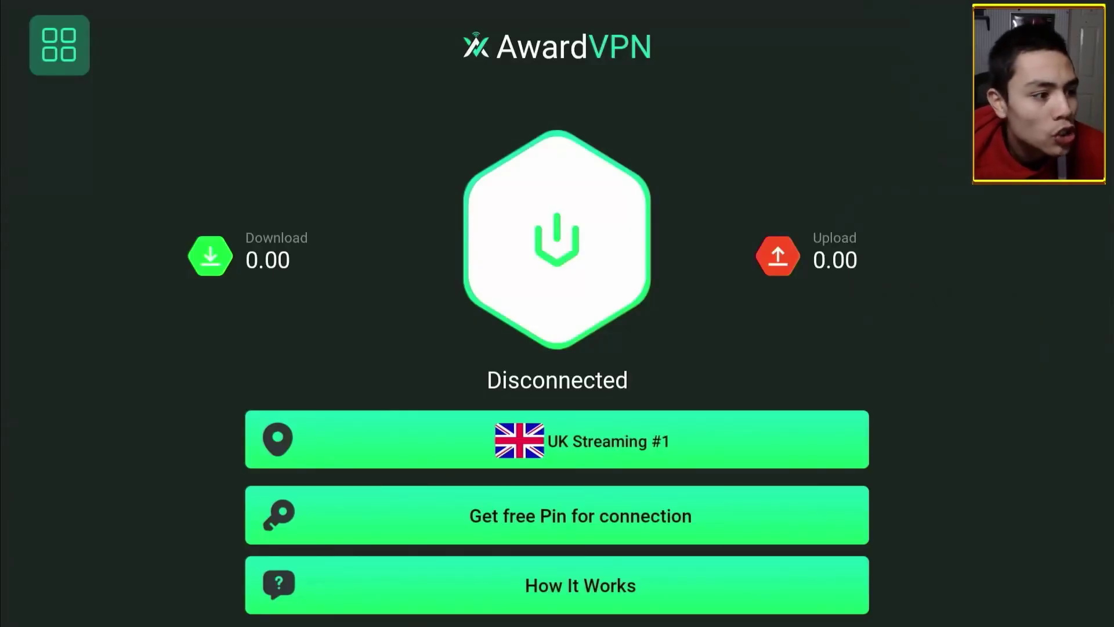
{"action": "key", "text": "Down"}
{"action": "key", "text": "Return"}
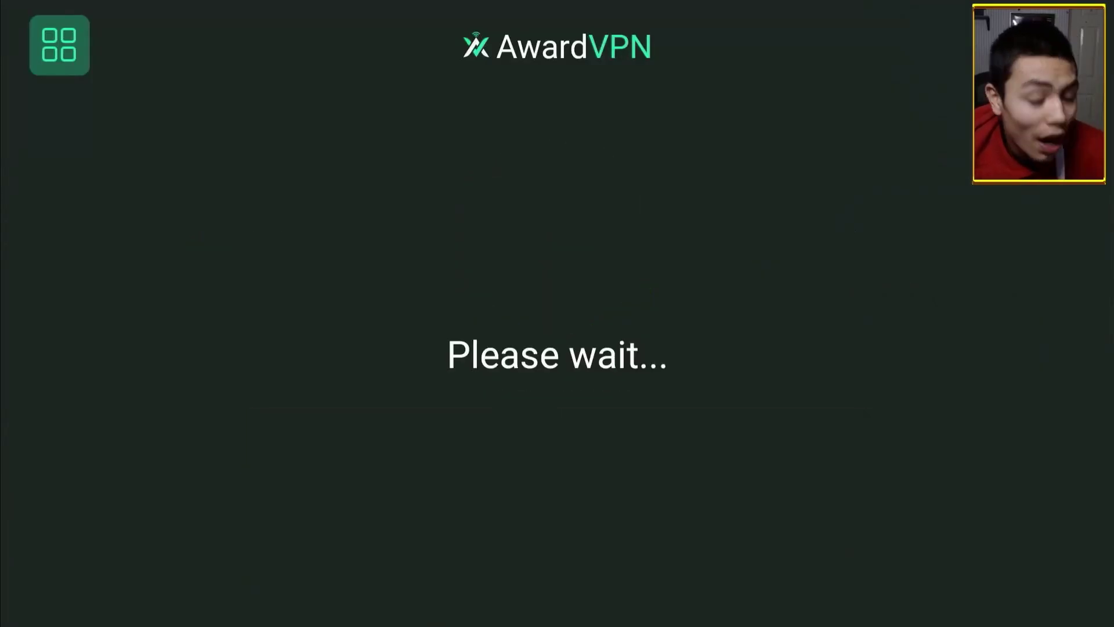
{"action": "key", "text": "Down"}
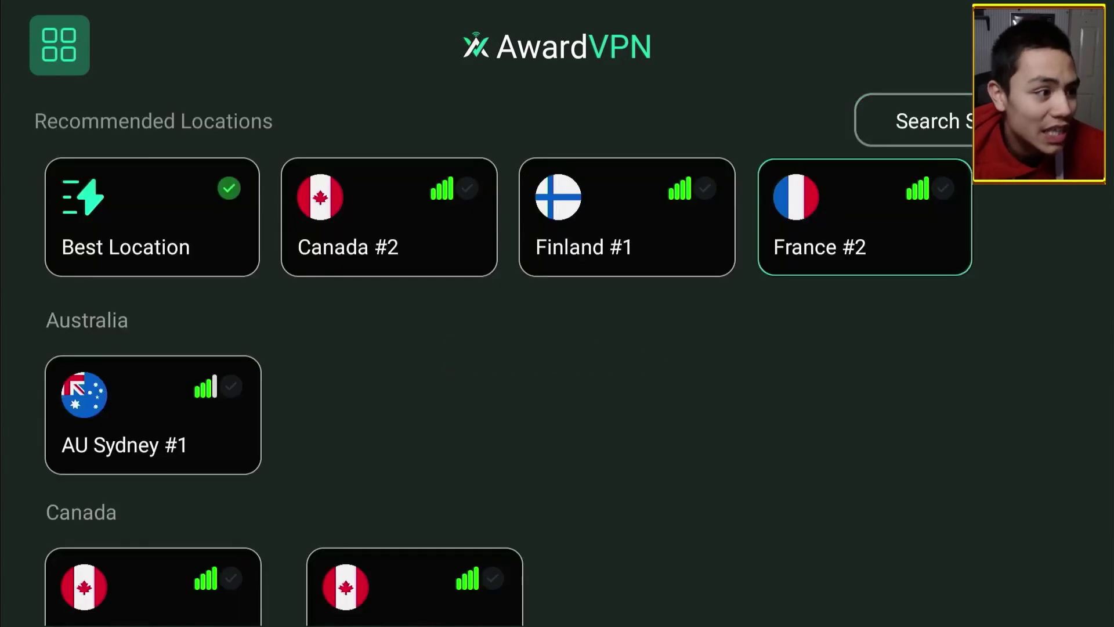
Step: Browse the server locations down to the United States group and select the USA-New Jersey #1 server
{"action": "key", "text": "Down"}
{"action": "key", "text": "Down"}
{"action": "key", "text": "Down"}
{"action": "key", "text": "Down"}
{"action": "key", "text": "Down"}
{"action": "key", "text": "Down"}
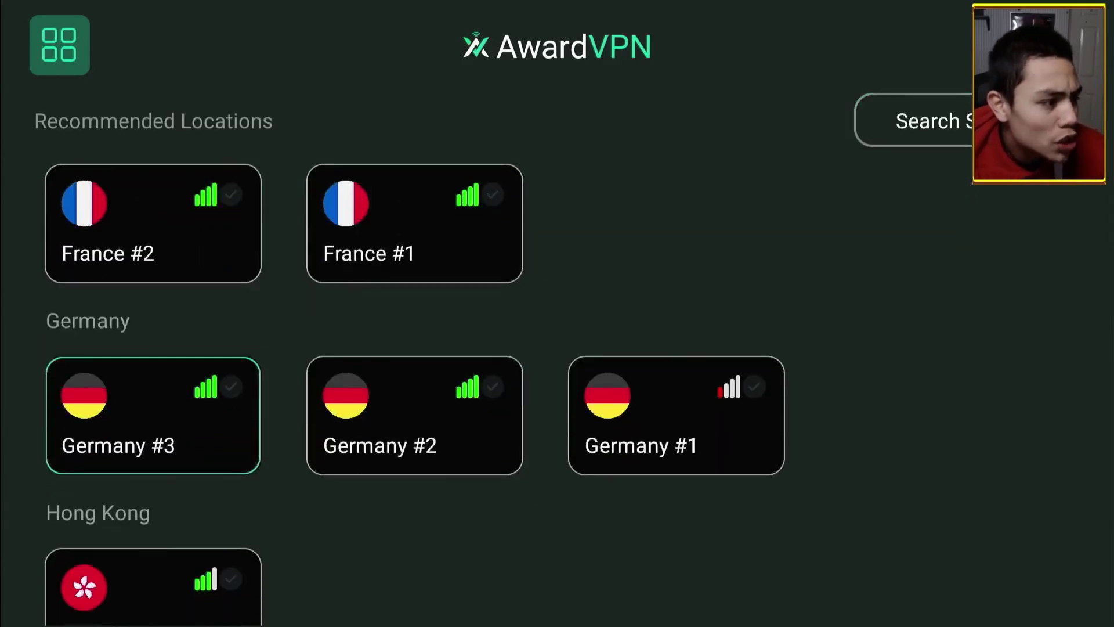
{"action": "key", "text": "Down"}
{"action": "key", "text": "Down"}
{"action": "key", "text": "Down"}
{"action": "key", "text": "Down"}
{"action": "key", "text": "Down"}
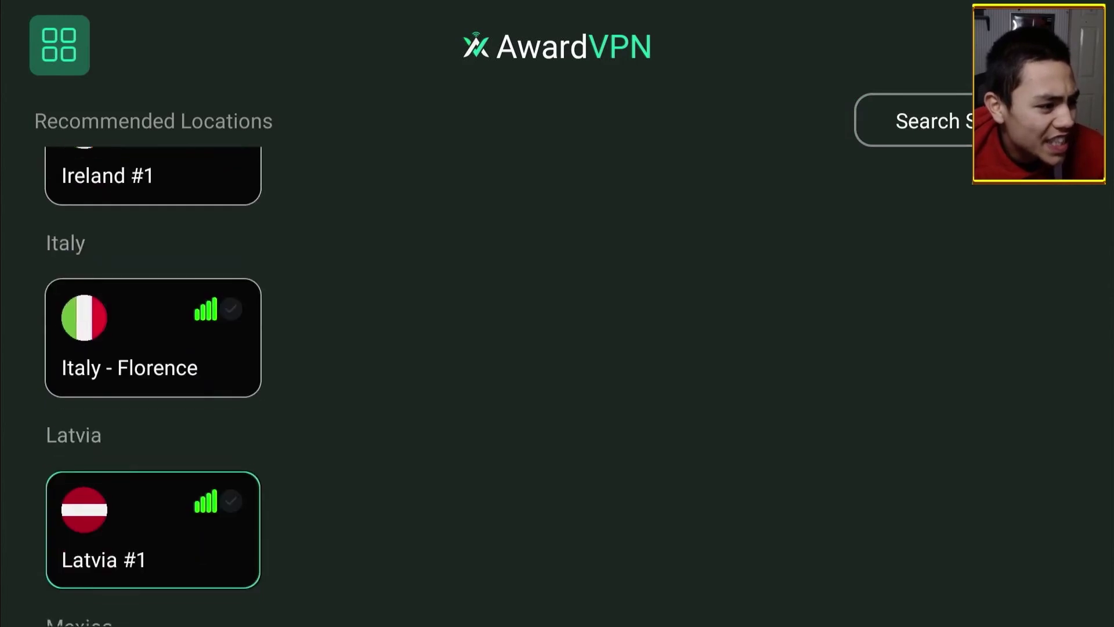
{"action": "key", "text": "Down"}
{"action": "key", "text": "Down"}
{"action": "key", "text": "Down"}
{"action": "key", "text": "Down"}
{"action": "key", "text": "Down"}
{"action": "key", "text": "Down"}
{"action": "key", "text": "Down"}
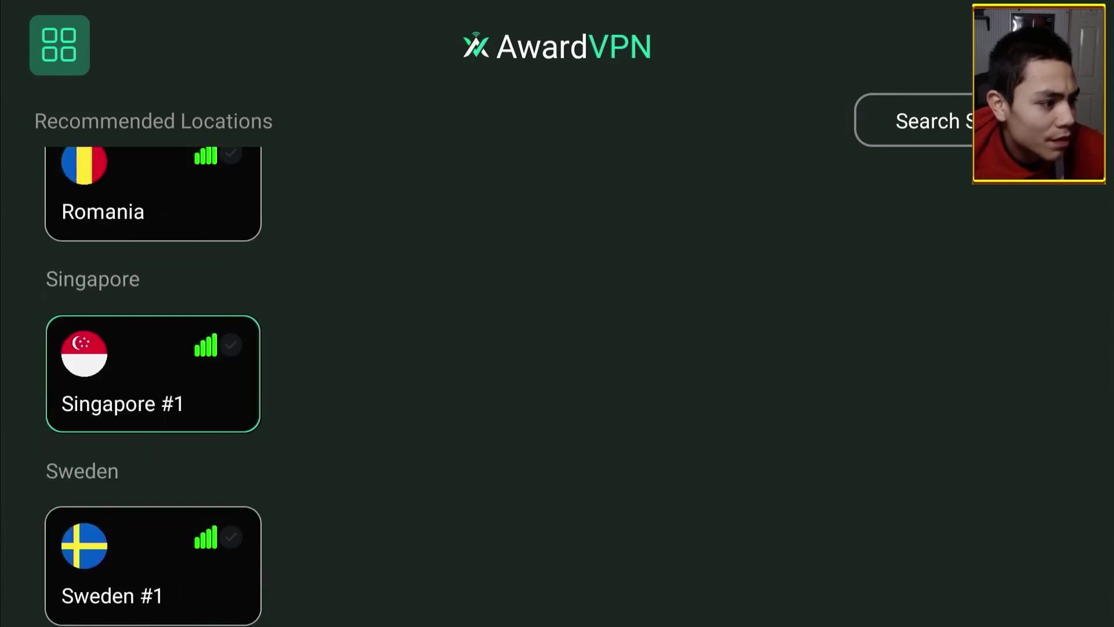
{"action": "key", "text": "Down"}
{"action": "key", "text": "Down"}
{"action": "key", "text": "Down"}
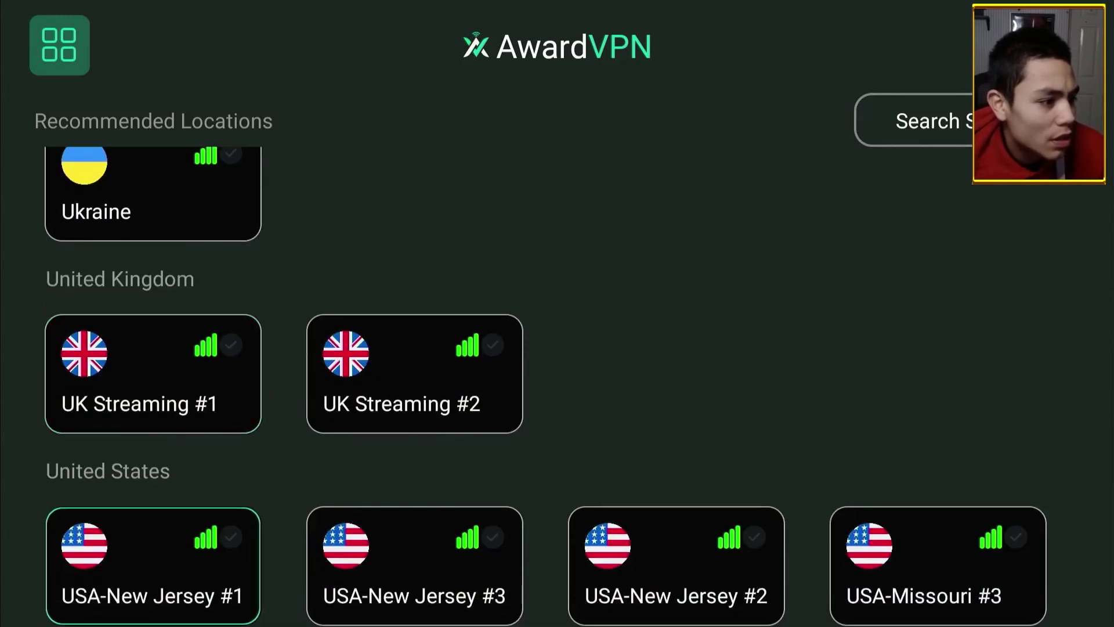
{"action": "key", "text": "Down"}
{"action": "key", "text": "Right"}
{"action": "key", "text": "Right"}
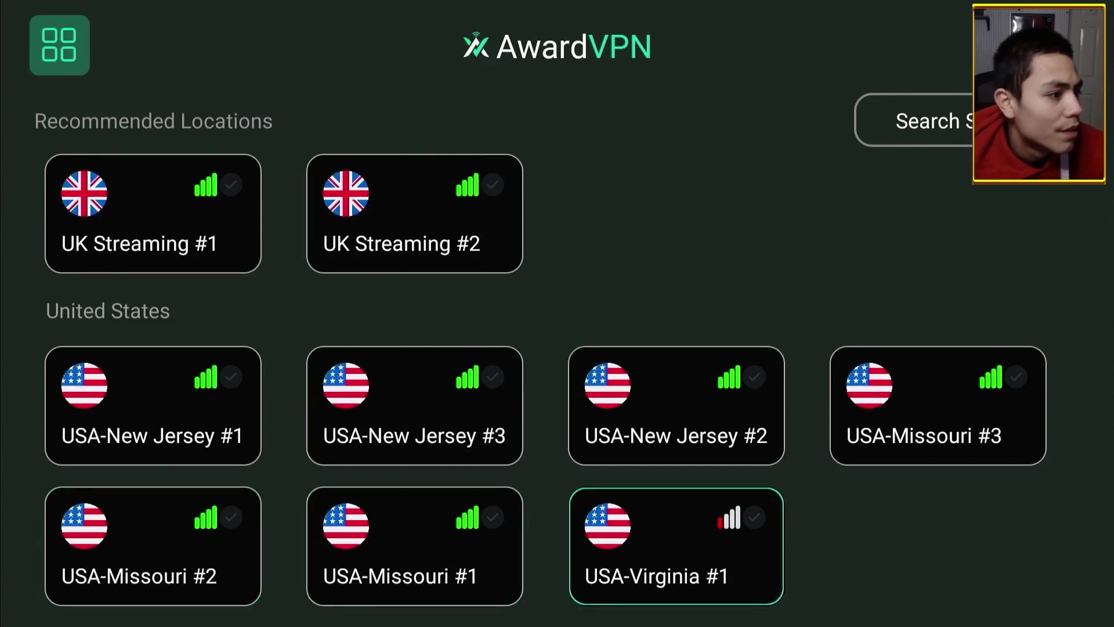
{"action": "key", "text": "Up"}
{"action": "key", "text": "Left"}
{"action": "key", "text": "Left"}
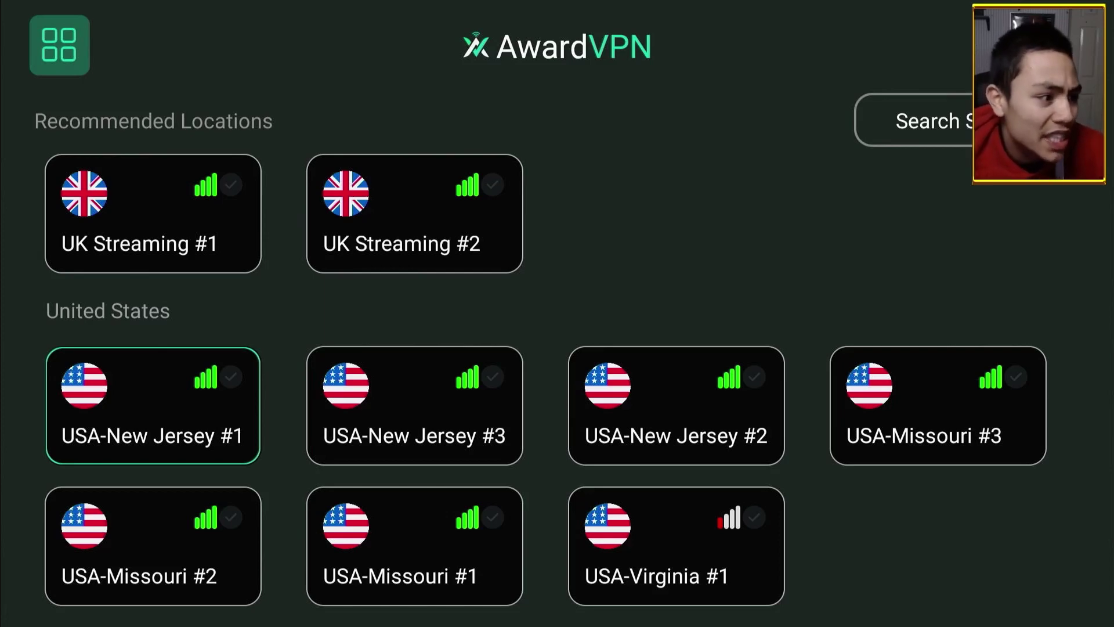
{"action": "key", "text": "Return"}
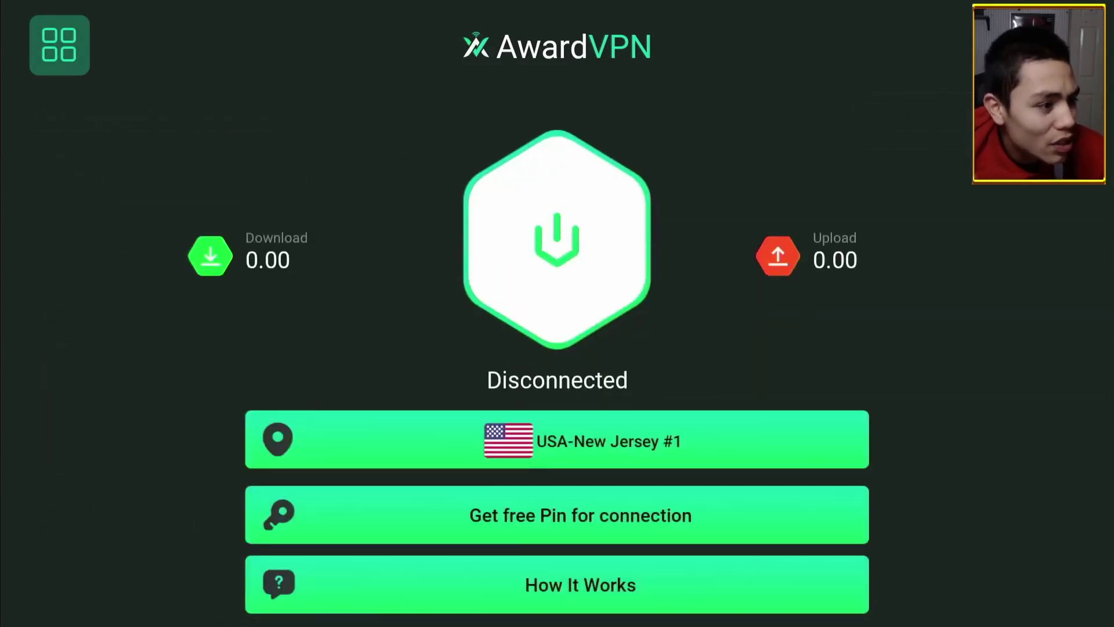
Step: Start the VPN connection for the selected server to bring up the PIN code prompt
{"action": "key", "text": "Down"}
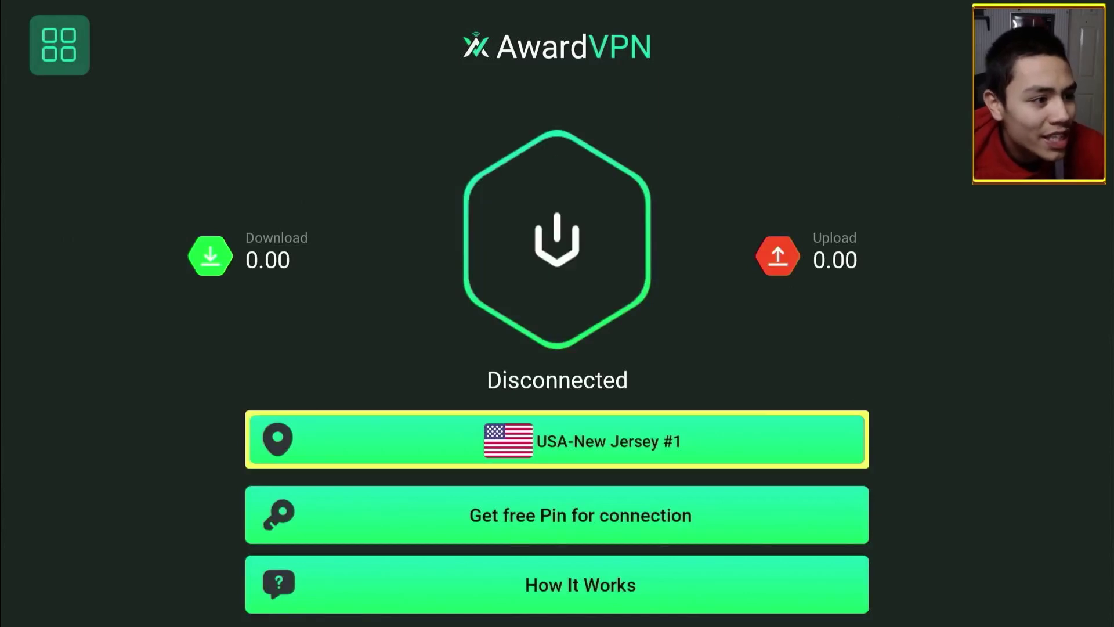
{"action": "key", "text": "Up"}
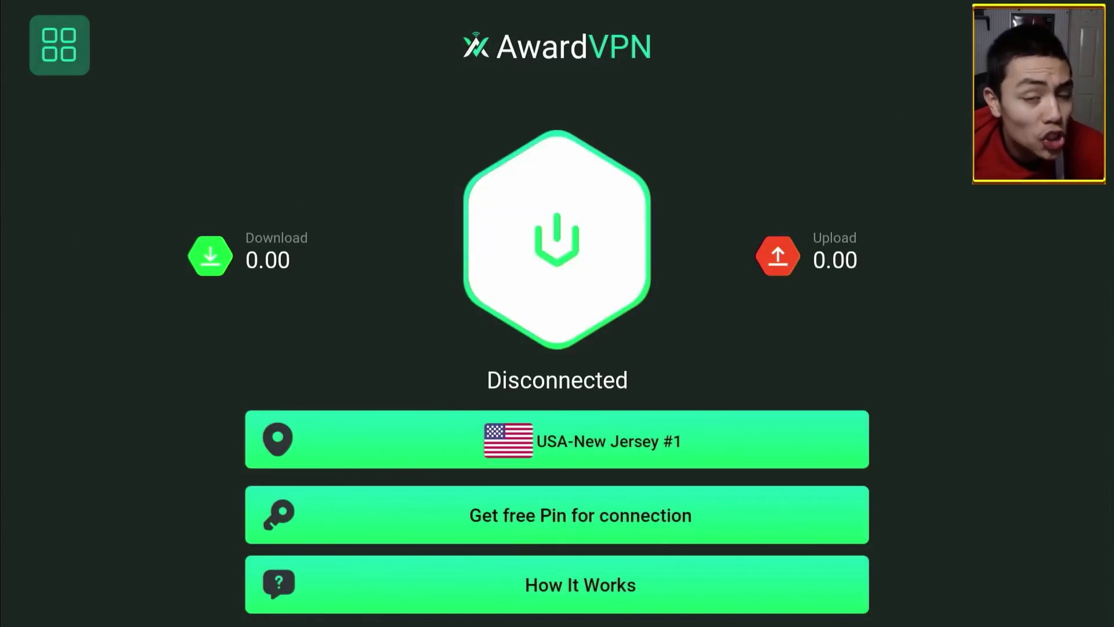
{"action": "key", "text": "Return"}
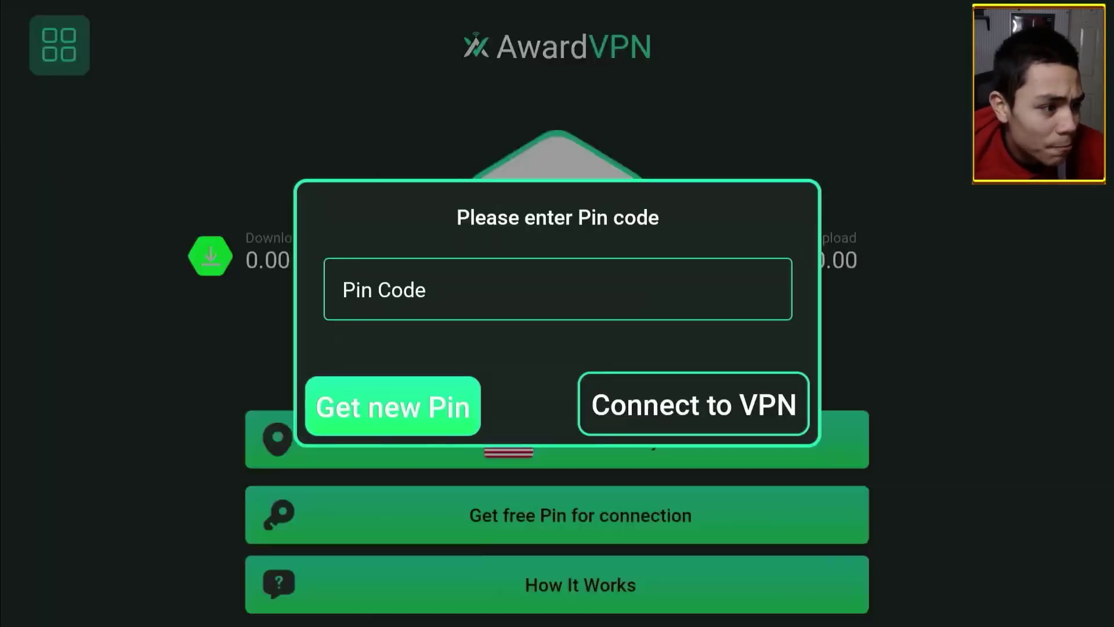
Step: Enter the generated access PIN in the Pin Code field
{"action": "key", "text": "Up"}
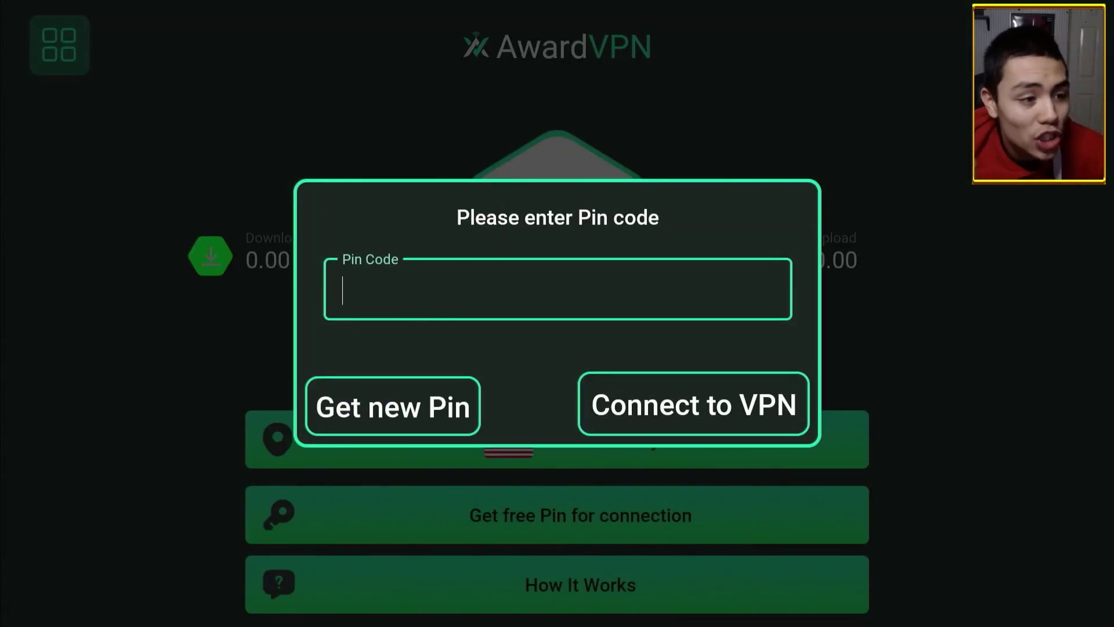
{"action": "key", "text": "Return"}
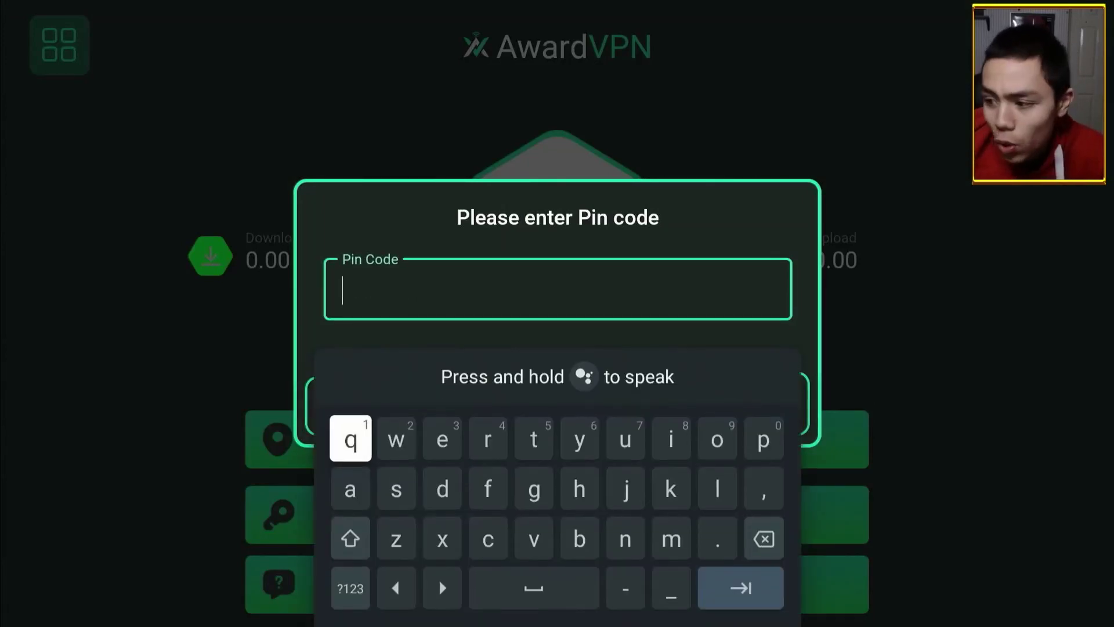
{"action": "key", "text": "Down"}
{"action": "key", "text": "Down"}
{"action": "key", "text": "Down"}
{"action": "key", "text": "Return"}
{"action": "key", "text": "Up"}
{"action": "key", "text": "Up"}
{"action": "key", "text": "Up"}
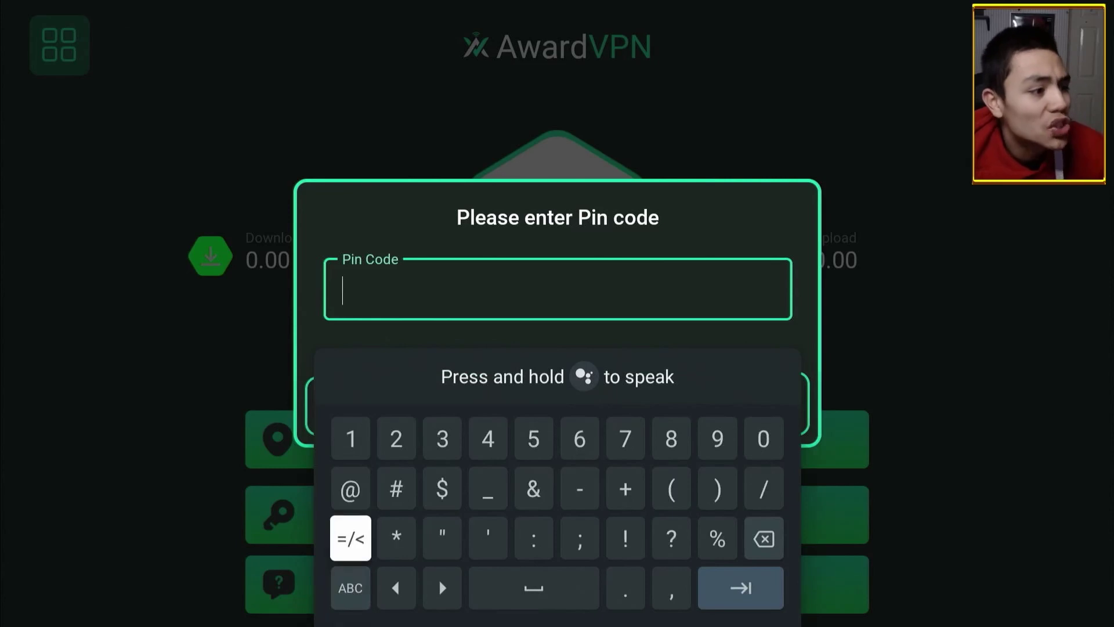
{"action": "key", "text": "Right"}
{"action": "key", "text": "Right"}
{"action": "key", "text": "Right"}
{"action": "key", "text": "Right"}
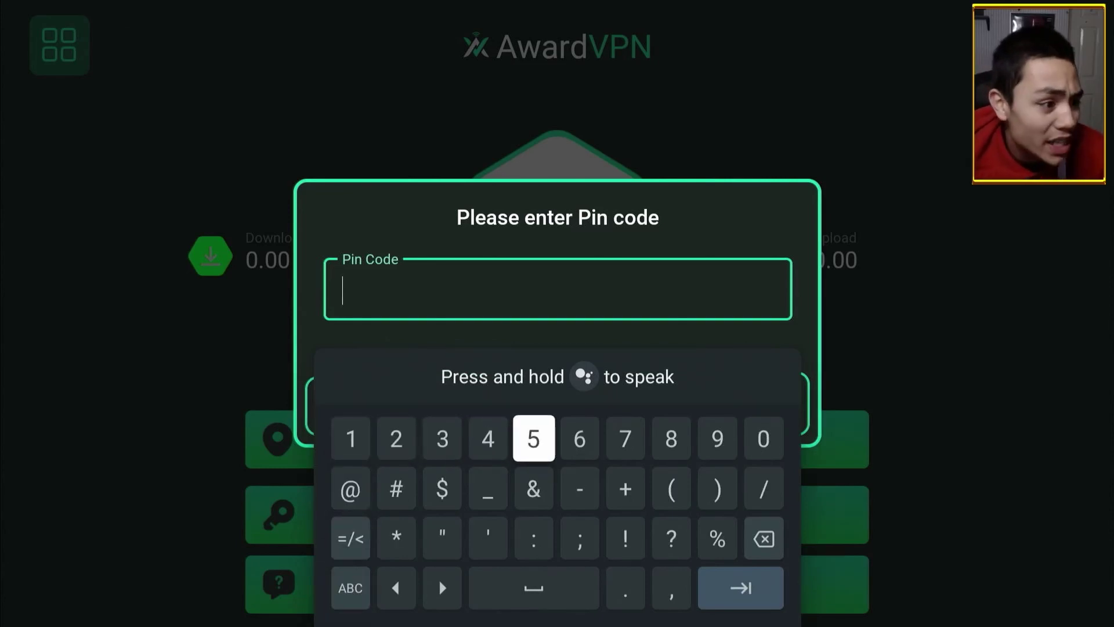
{"action": "key", "text": "Right"}
{"action": "key", "text": "Down"}
{"action": "key", "text": "Down"}
{"action": "key", "text": "Down"}
{"action": "key", "text": "Left"}
{"action": "key", "text": "Left"}
{"action": "key", "text": "Left"}
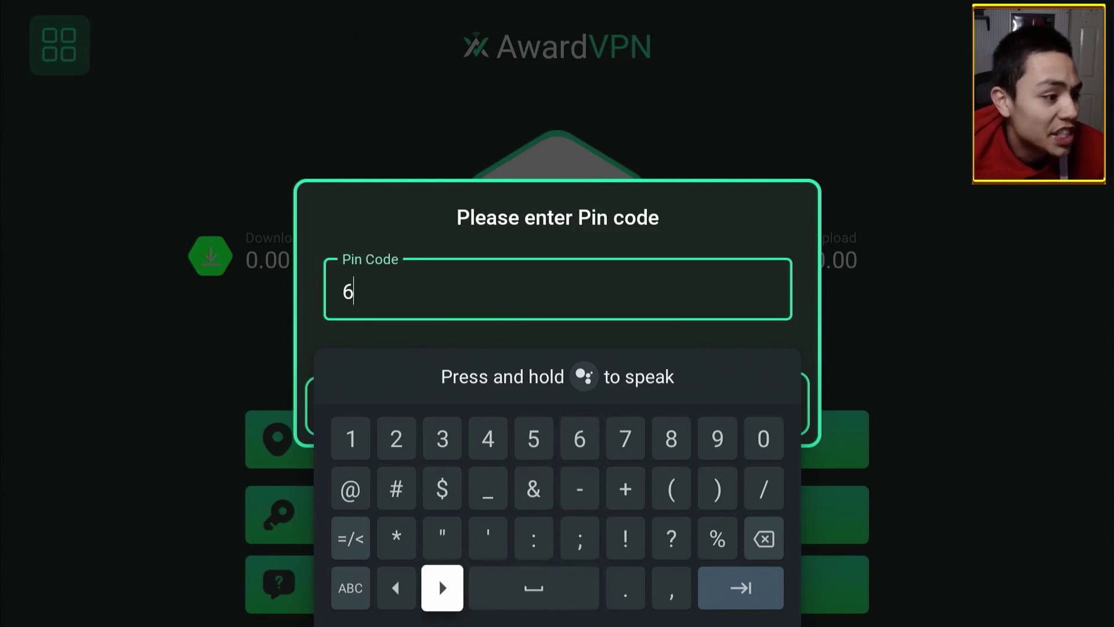
{"action": "key", "text": "Return"}
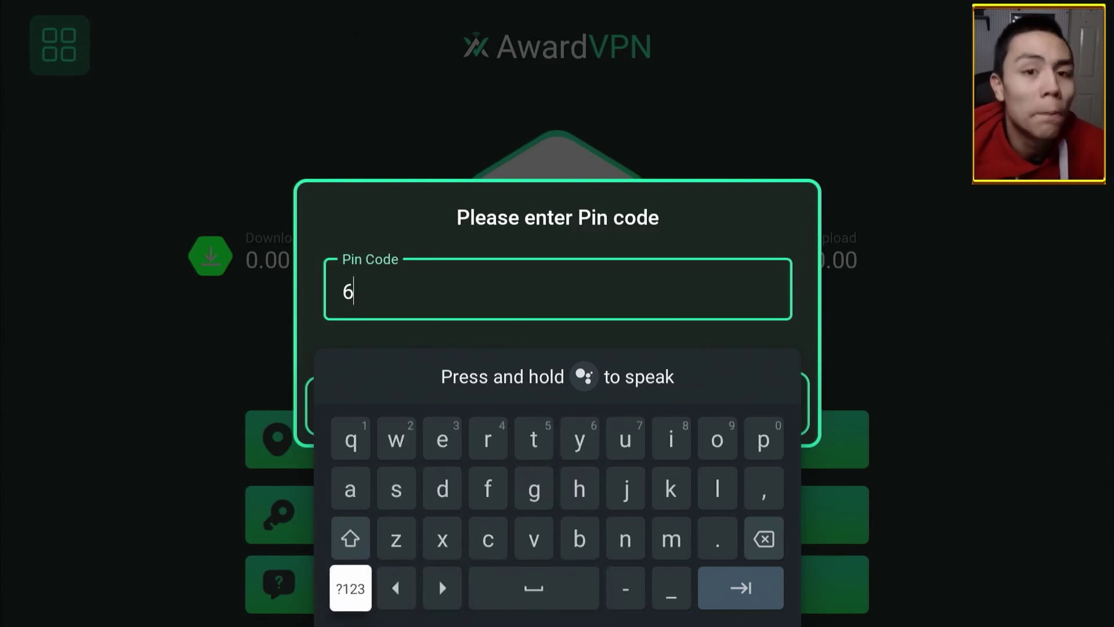
{"action": "key", "text": "Up"}
{"action": "key", "text": "Up"}
{"action": "key", "text": "Left"}
{"action": "key", "text": "Left"}
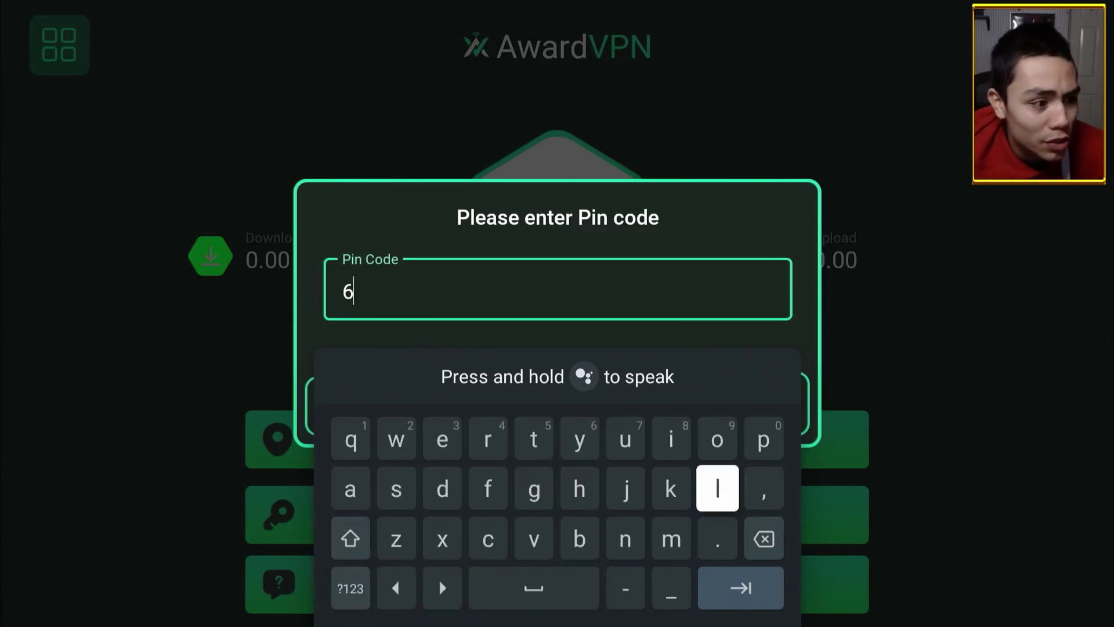
{"action": "key", "text": "Return"}
{"action": "key", "text": "Left"}
{"action": "key", "text": "Left"}
{"action": "key", "text": "Left"}
{"action": "key", "text": "Left"}
{"action": "key", "text": "Left"}
{"action": "key", "text": "Left"}
{"action": "key", "text": "Down"}
{"action": "key", "text": "Down"}
{"action": "key", "text": "Left"}
{"action": "key", "text": "Left"}
{"action": "key", "text": "Return"}
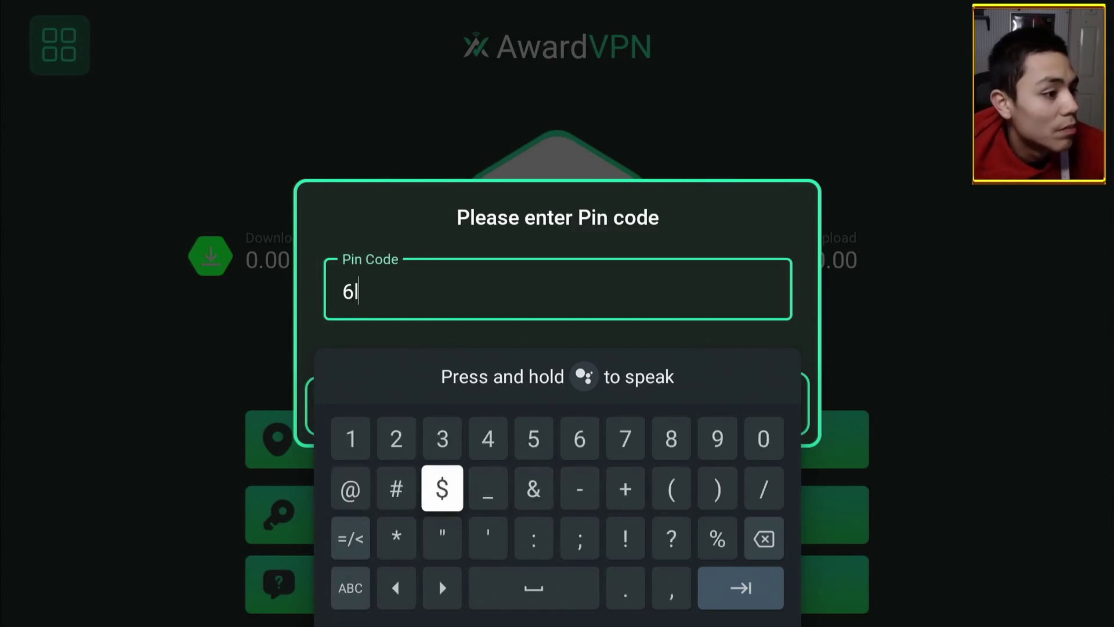
{"action": "key", "text": "Up"}
{"action": "key", "text": "Return"}
{"action": "key", "text": "Right"}
{"action": "key", "text": "Right"}
{"action": "key", "text": "Right"}
{"action": "key", "text": "Right"}
{"action": "key", "text": "Right"}
{"action": "key", "text": "Right"}
{"action": "key", "text": "Return"}
{"action": "key", "text": "Down"}
{"action": "key", "text": "Down"}
{"action": "key", "text": "Down"}
{"action": "key", "text": "Left"}
{"action": "key", "text": "Left"}
{"action": "key", "text": "Left"}
{"action": "key", "text": "Left"}
{"action": "key", "text": "Left"}
{"action": "key", "text": "Left"}
{"action": "key", "text": "Left"}
{"action": "key", "text": "Left"}
{"action": "key", "text": "Return"}
{"action": "key", "text": "Up"}
{"action": "key", "text": "Up"}
{"action": "key", "text": "Up"}
{"action": "key", "text": "Right"}
{"action": "key", "text": "Right"}
{"action": "key", "text": "Right"}
{"action": "key", "text": "Right"}
{"action": "key", "text": "Right"}
{"action": "key", "text": "Right"}
{"action": "key", "text": "Return"}
{"action": "key", "text": "Right"}
{"action": "key", "text": "Right"}
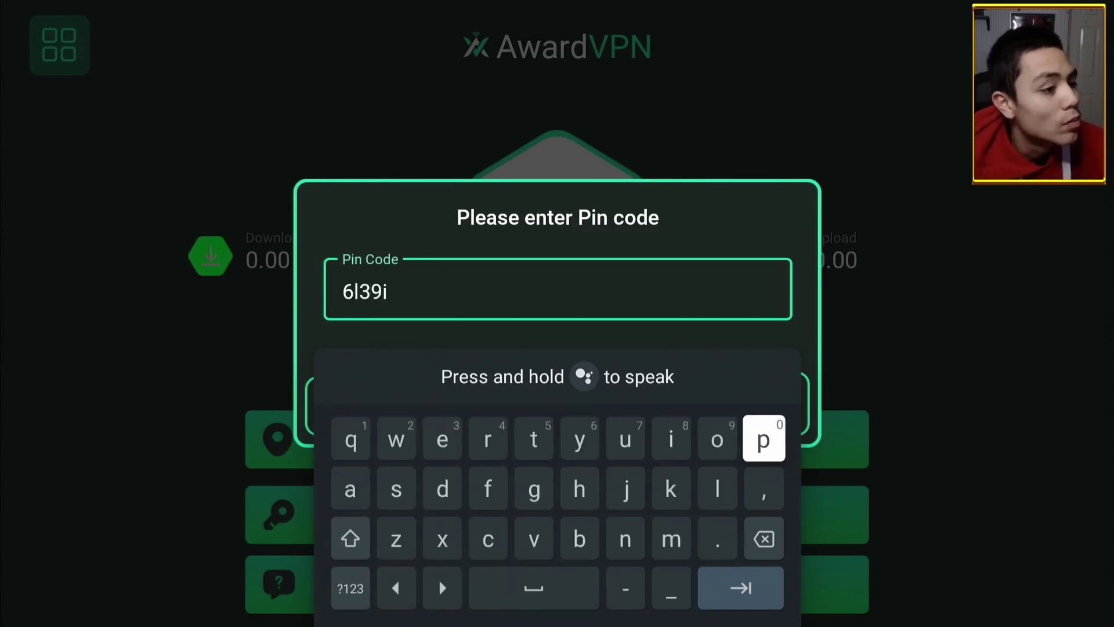
{"action": "key", "text": "Return"}
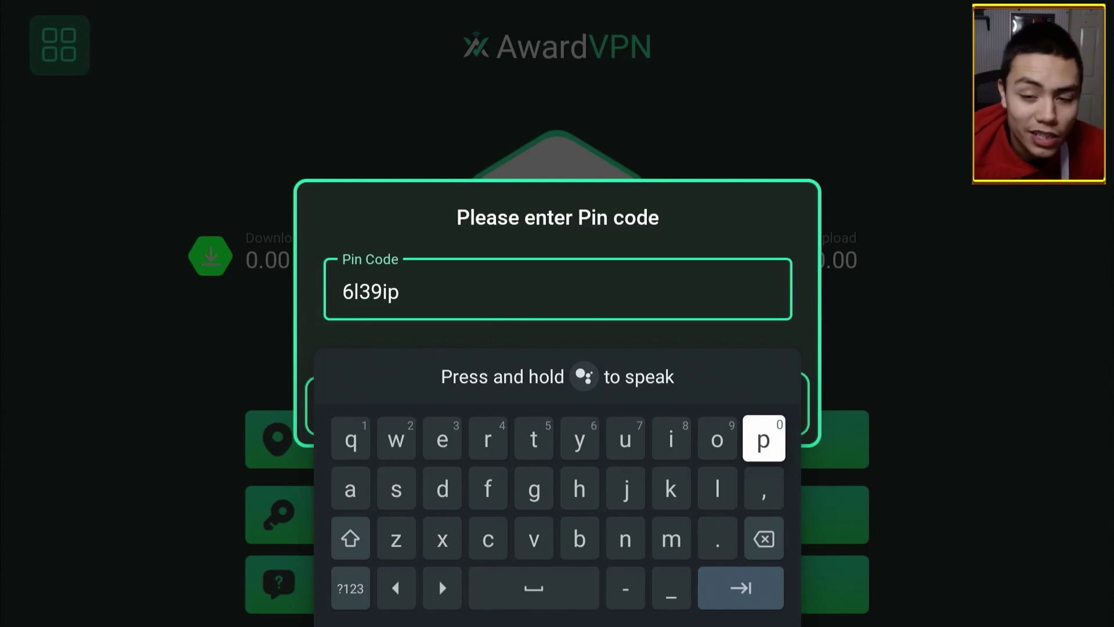
{"action": "key", "text": "Escape"}
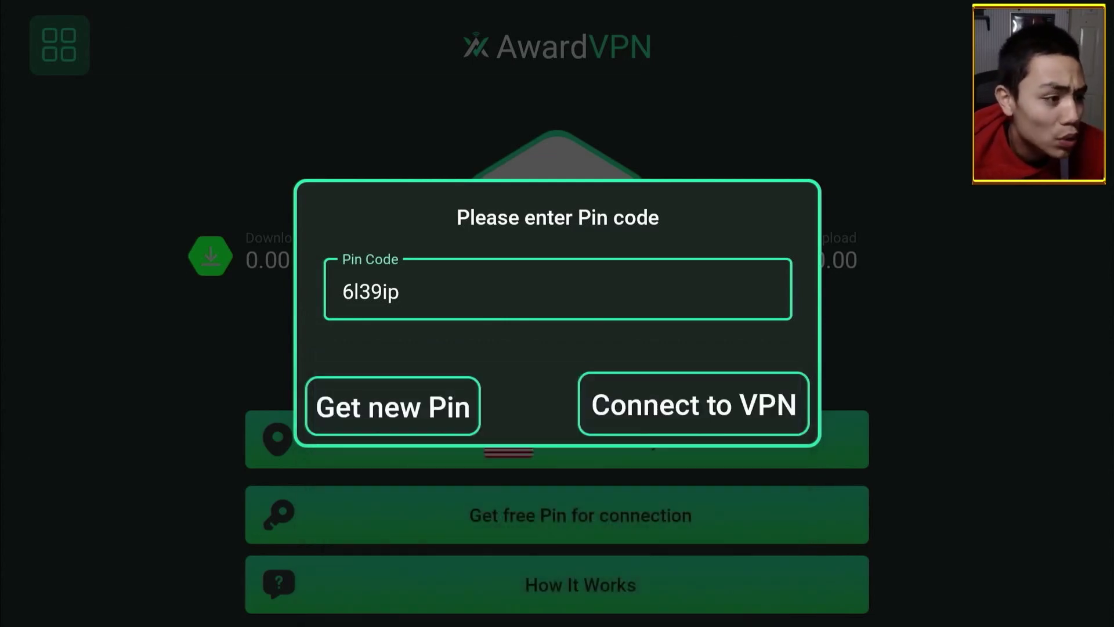
Step: Connect to the VPN with the entered PIN and accept Award VPN's connection request
{"action": "key", "text": "Down"}
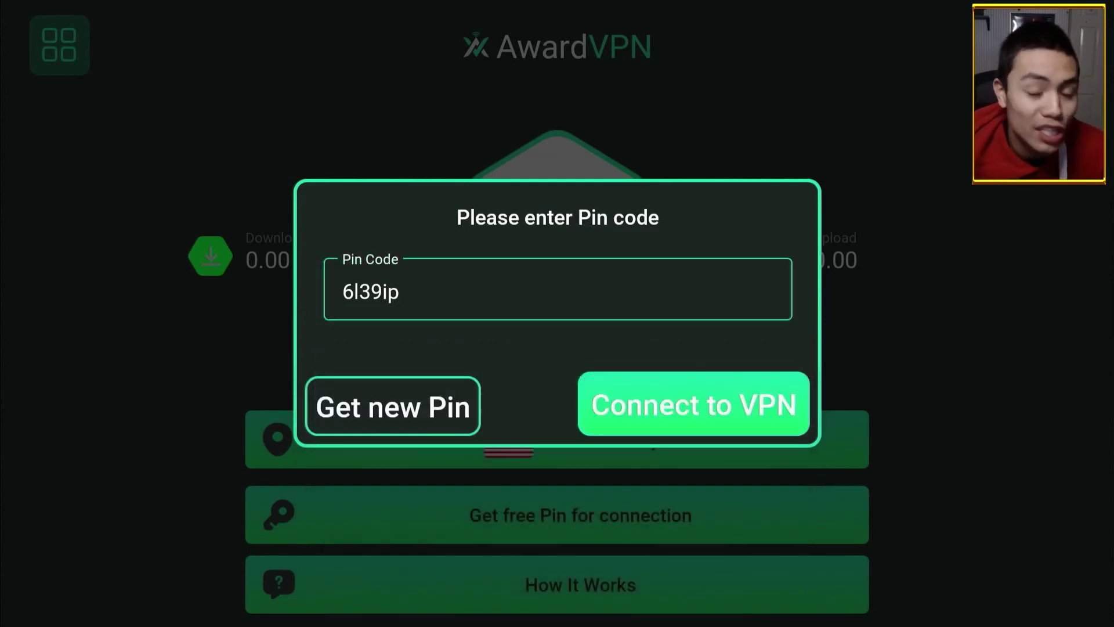
{"action": "key", "text": "Return"}
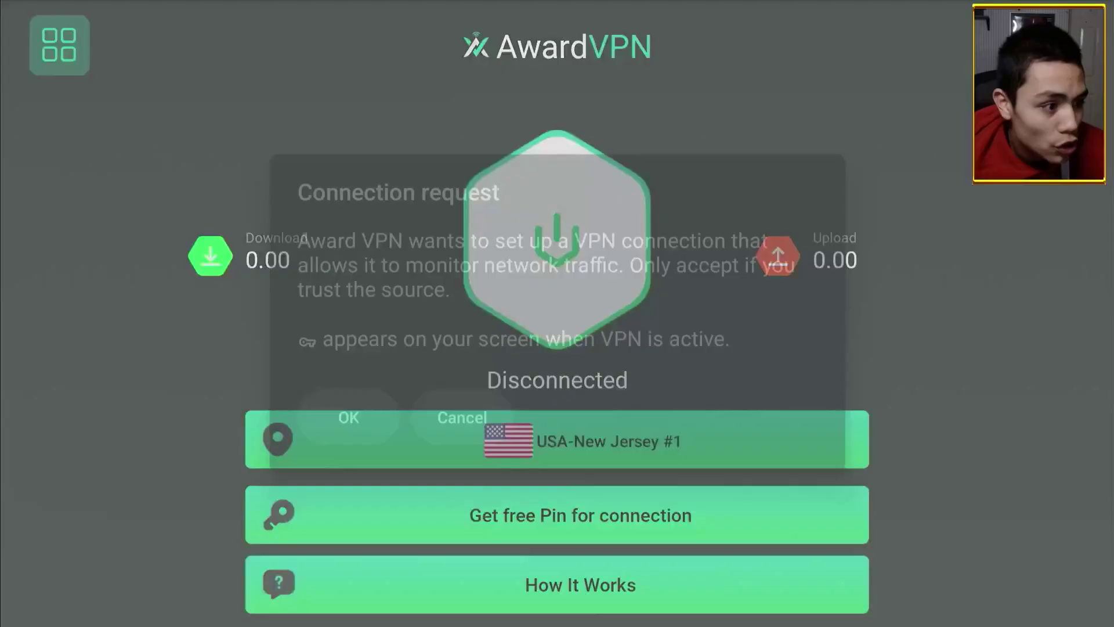
{"action": "key", "text": "Left"}
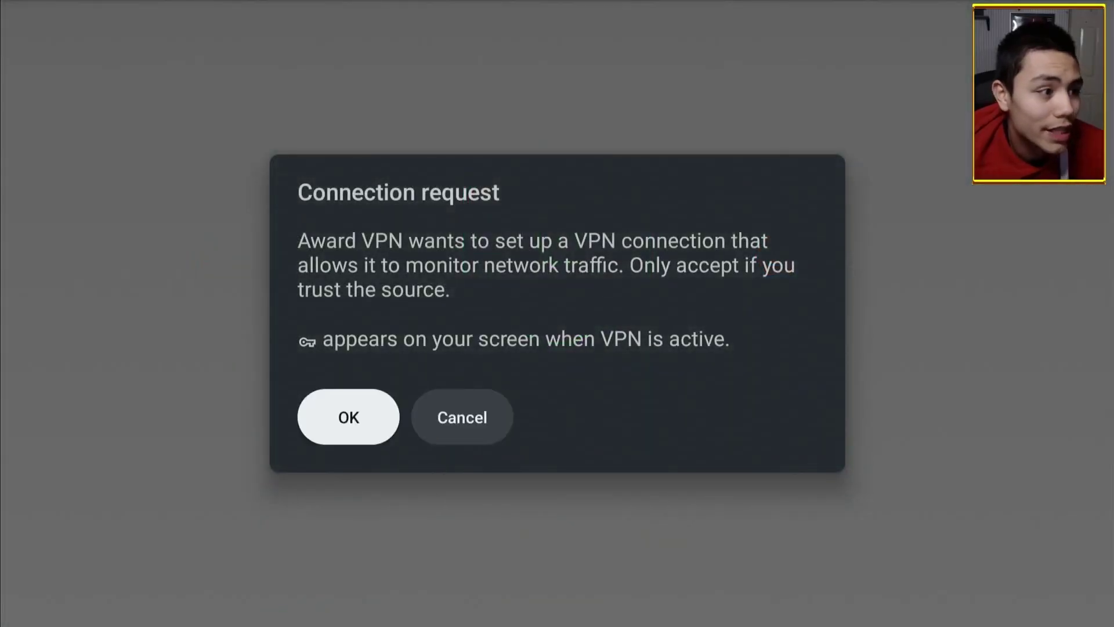
{"action": "key", "text": "Return"}
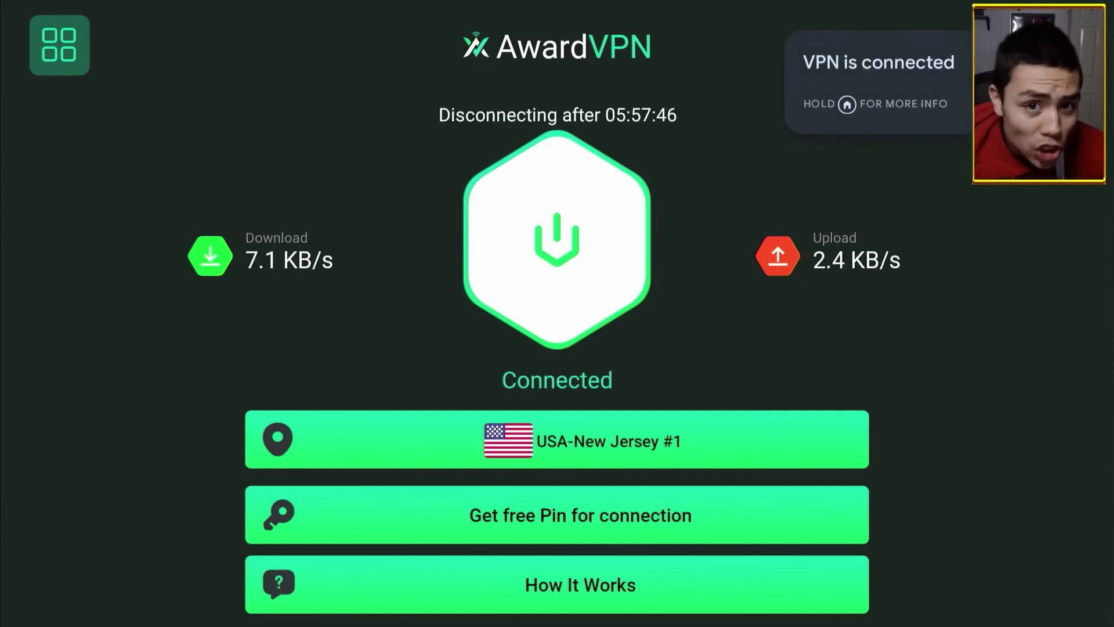
Step: Leave Award VPN, check the VPN connection in the quick settings and return to the home screen
{"action": "key", "text": "Escape"}
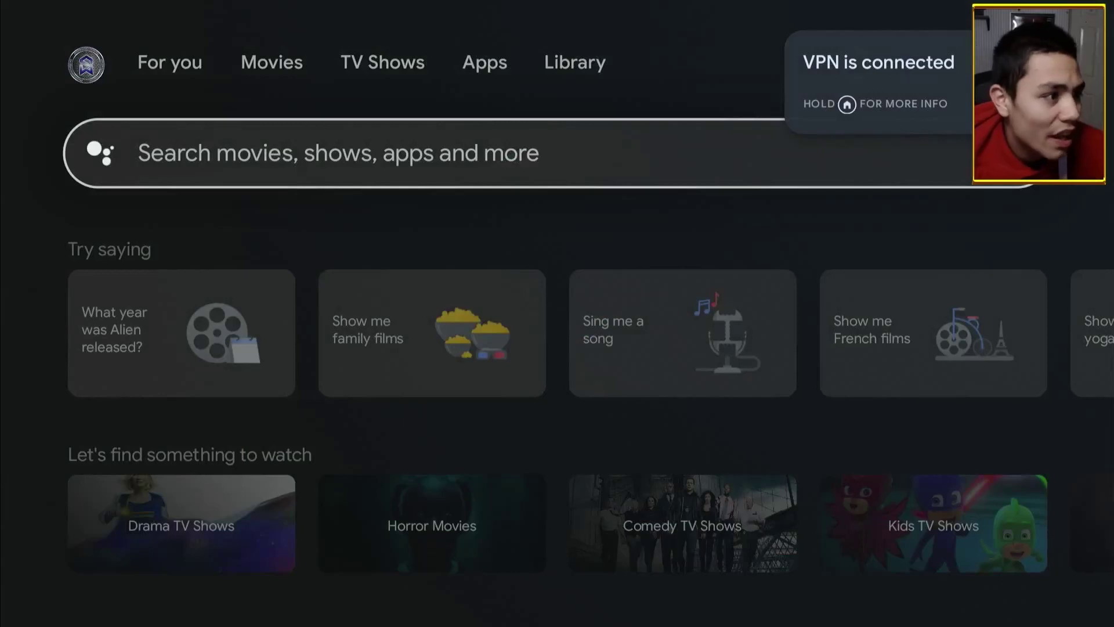
{"action": "key", "text": "Up"}
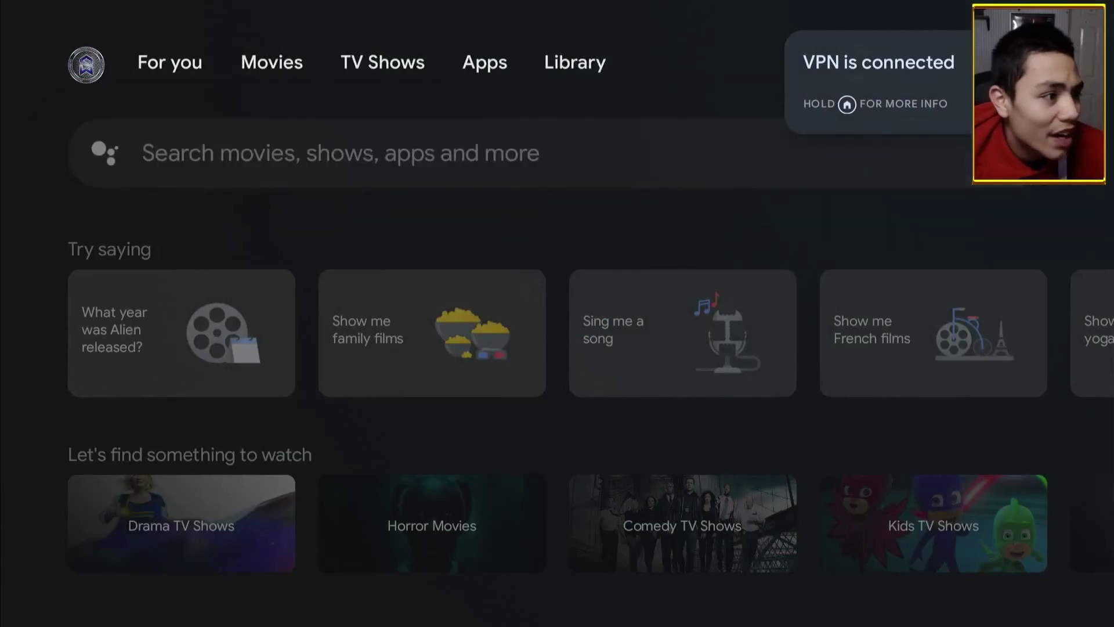
{"action": "key", "text": "Return"}
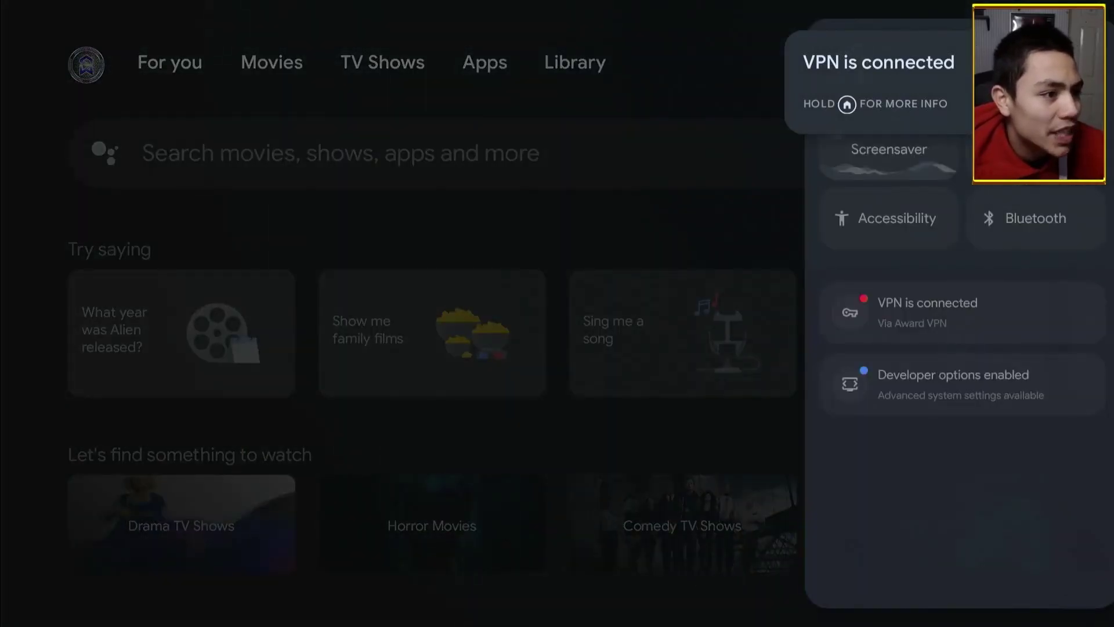
{"action": "key", "text": "Escape"}
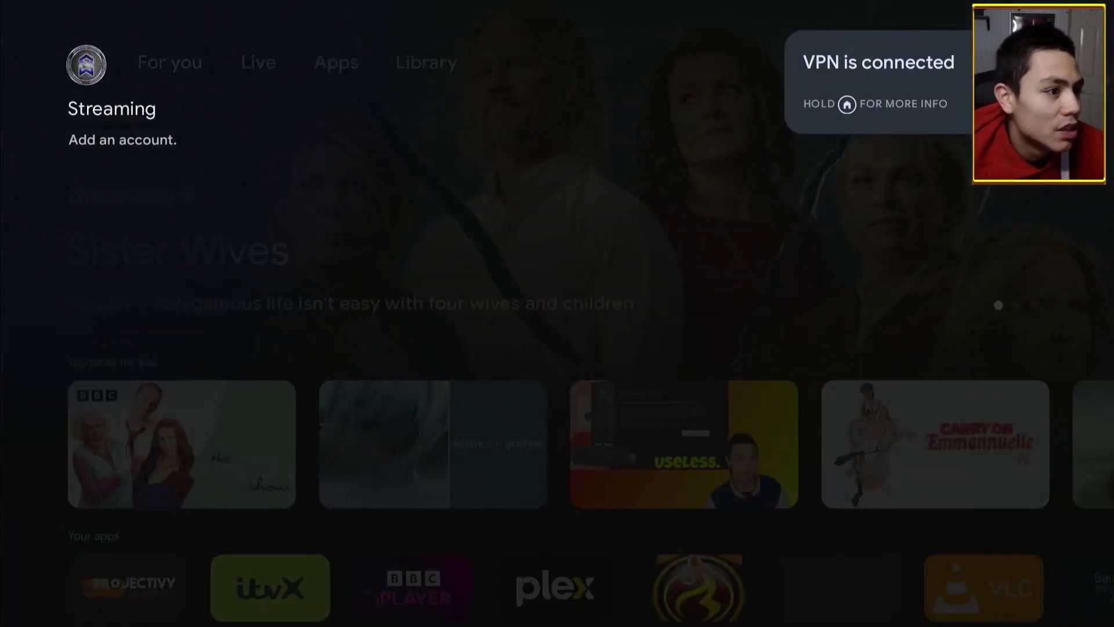
Step: Go to the Apps page of the home screen and launch Tubi from the installed apps
{"action": "key", "text": "Right"}
{"action": "key", "text": "Right"}
{"action": "key", "text": "Right"}
{"action": "key", "text": "Right"}
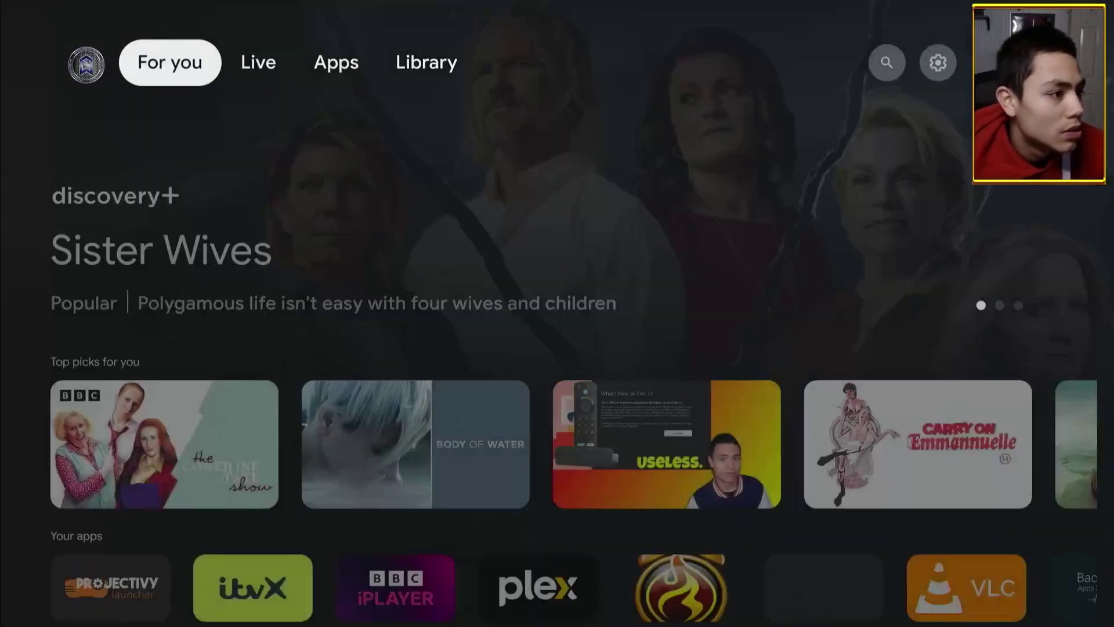
{"action": "key", "text": "Right"}
{"action": "key", "text": "Right"}
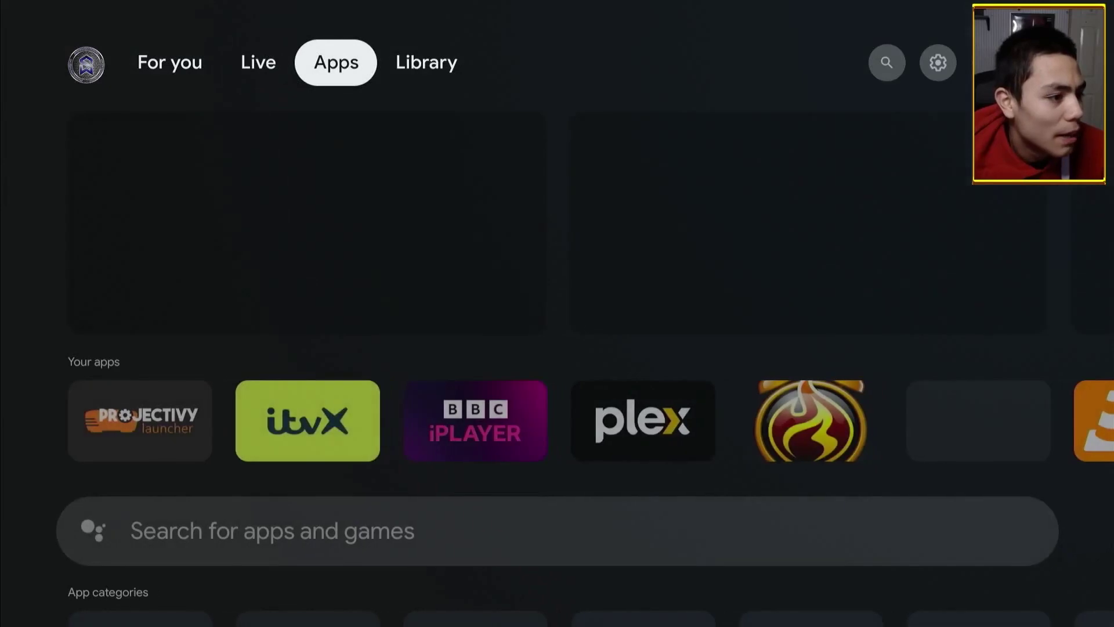
{"action": "key", "text": "Down"}
{"action": "key", "text": "Down"}
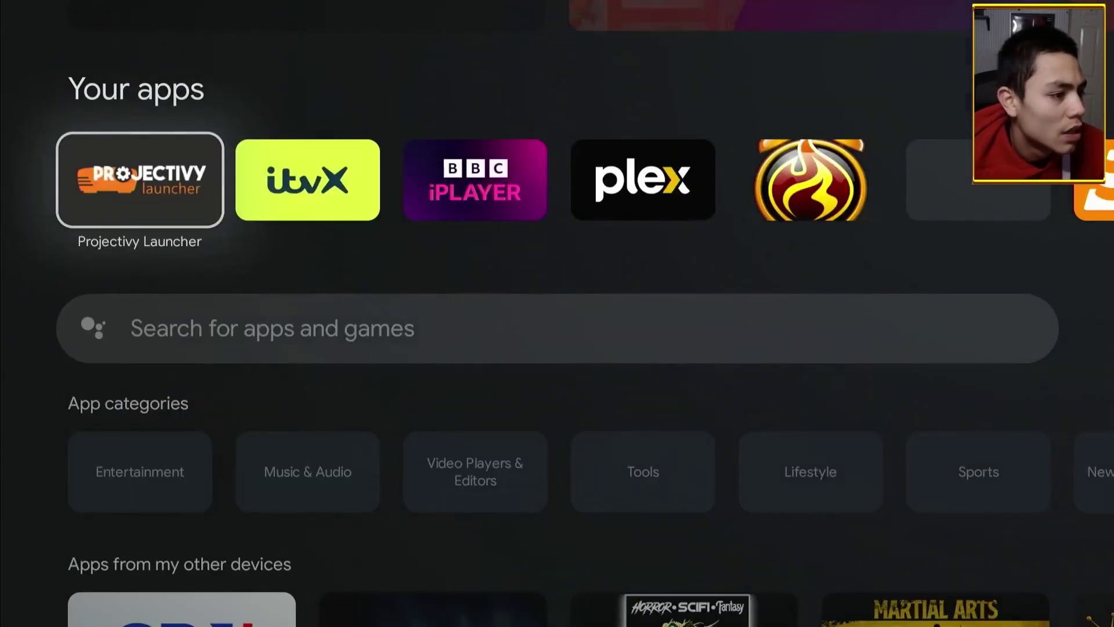
{"action": "key", "text": "Right"}
{"action": "key", "text": "Right"}
{"action": "key", "text": "Right"}
{"action": "key", "text": "Right"}
{"action": "key", "text": "Right"}
{"action": "key", "text": "Right"}
{"action": "key", "text": "Right"}
{"action": "key", "text": "Right"}
{"action": "key", "text": "Right"}
{"action": "key", "text": "Right"}
{"action": "key", "text": "Right"}
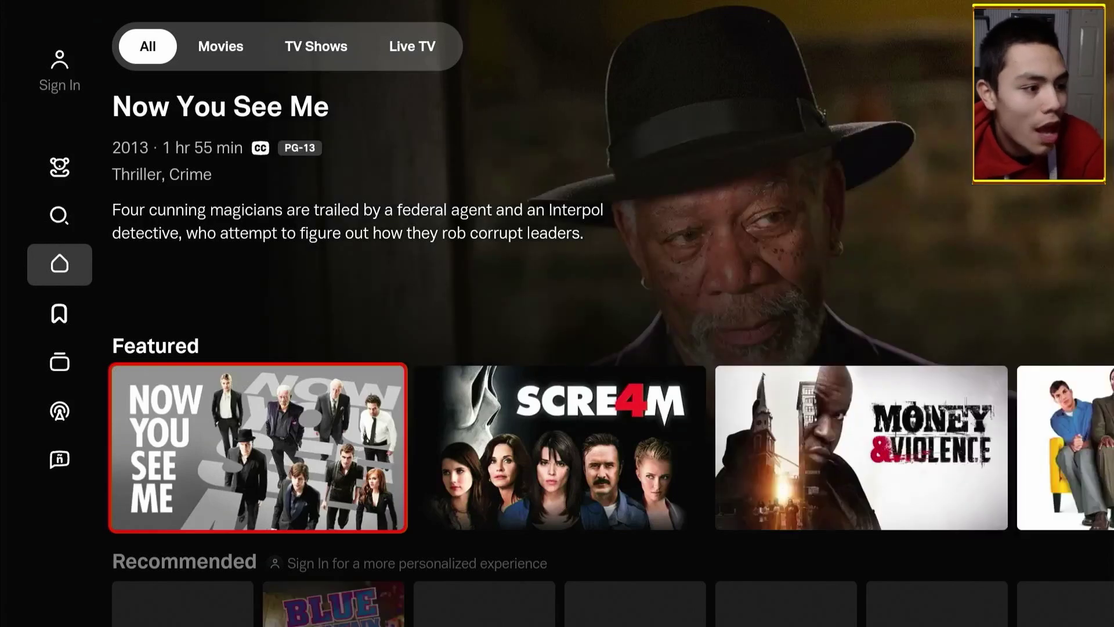
Step: Browse the Featured titles on Tubi's home page and go down to the Recommended row
{"action": "key", "text": "Right"}
{"action": "key", "text": "Right"}
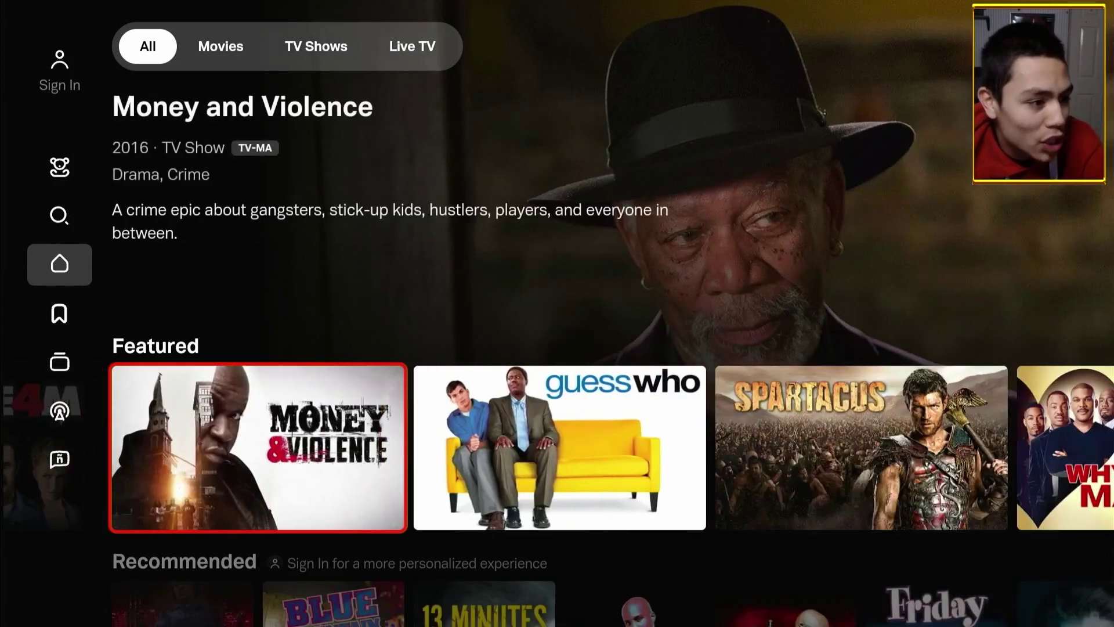
{"action": "key", "text": "Right"}
{"action": "key", "text": "Right"}
{"action": "key", "text": "Down"}
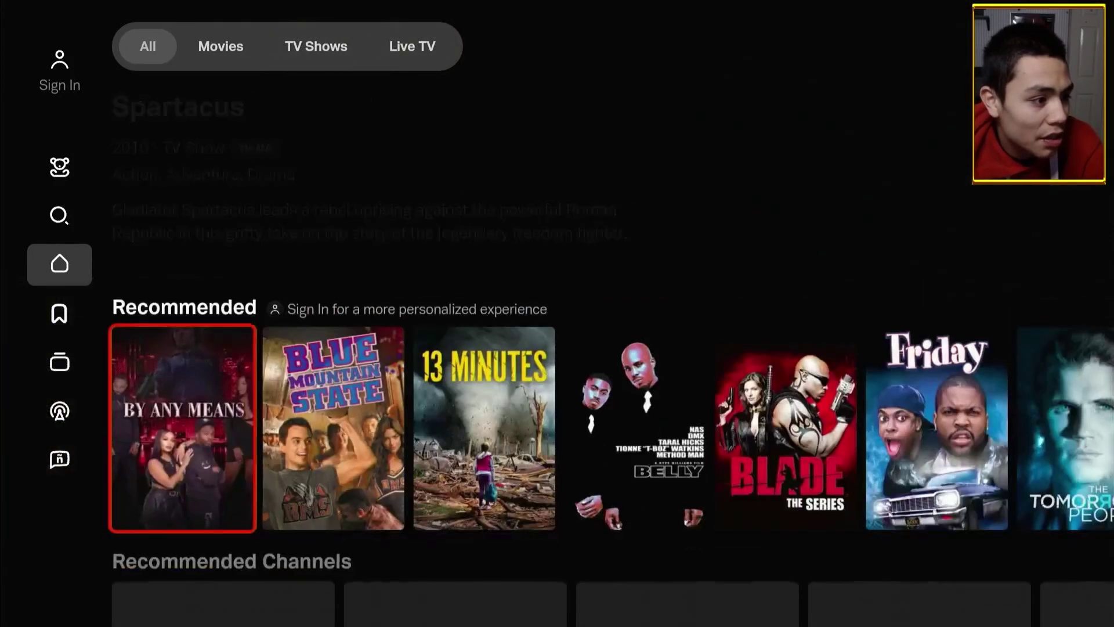
Step: Browse the titles in Tubi's Recommended row
{"action": "key", "text": "Right"}
{"action": "key", "text": "Right"}
{"action": "key", "text": "Right"}
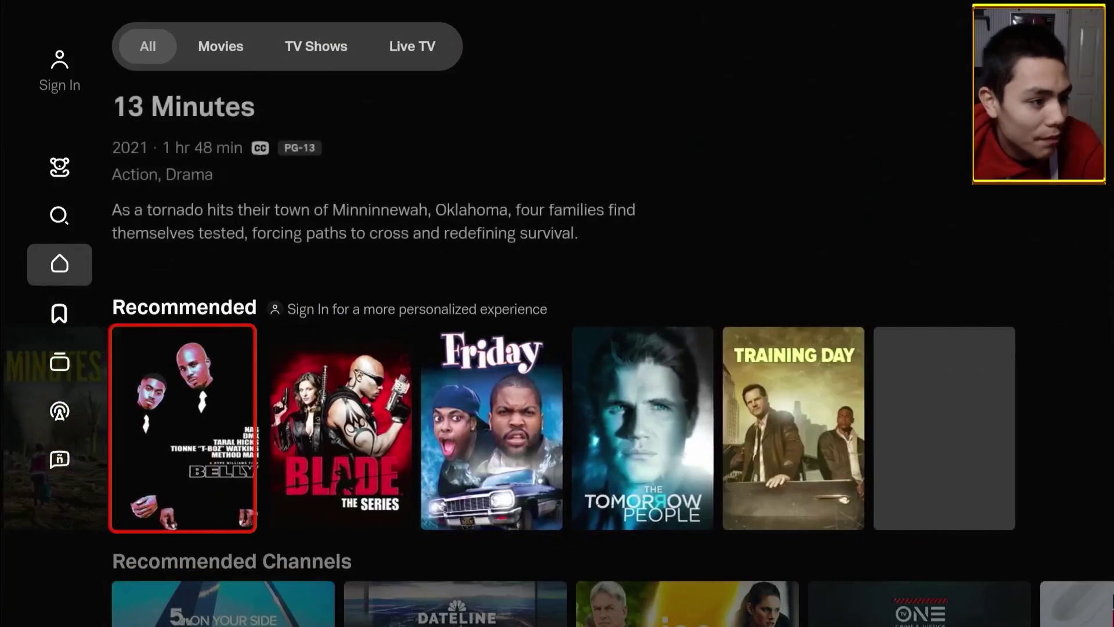
{"action": "key", "text": "Right"}
{"action": "key", "text": "Right"}
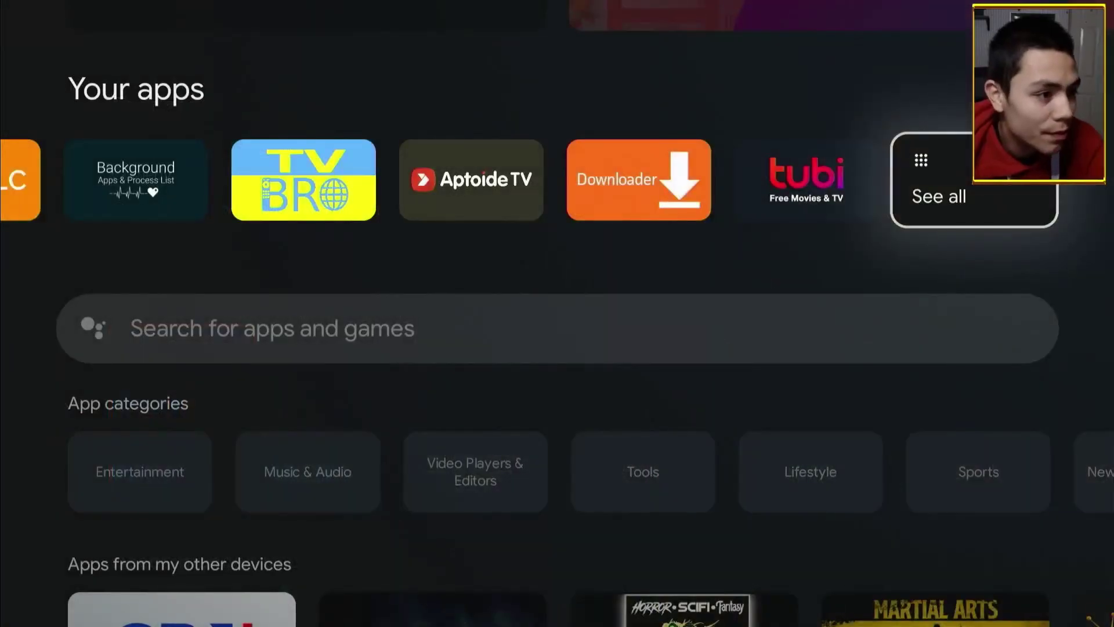
Step: Launch Roku Channel from the full list of installed apps and cancel its offer to create an account or sign in
{"action": "key", "text": "Return"}
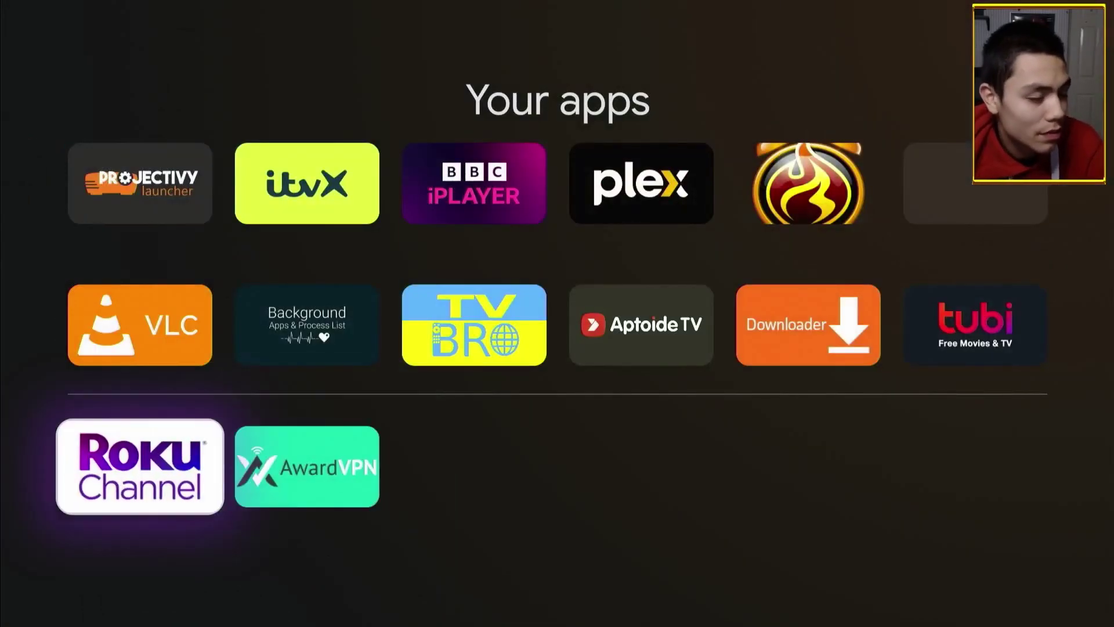
{"action": "key", "text": "Return"}
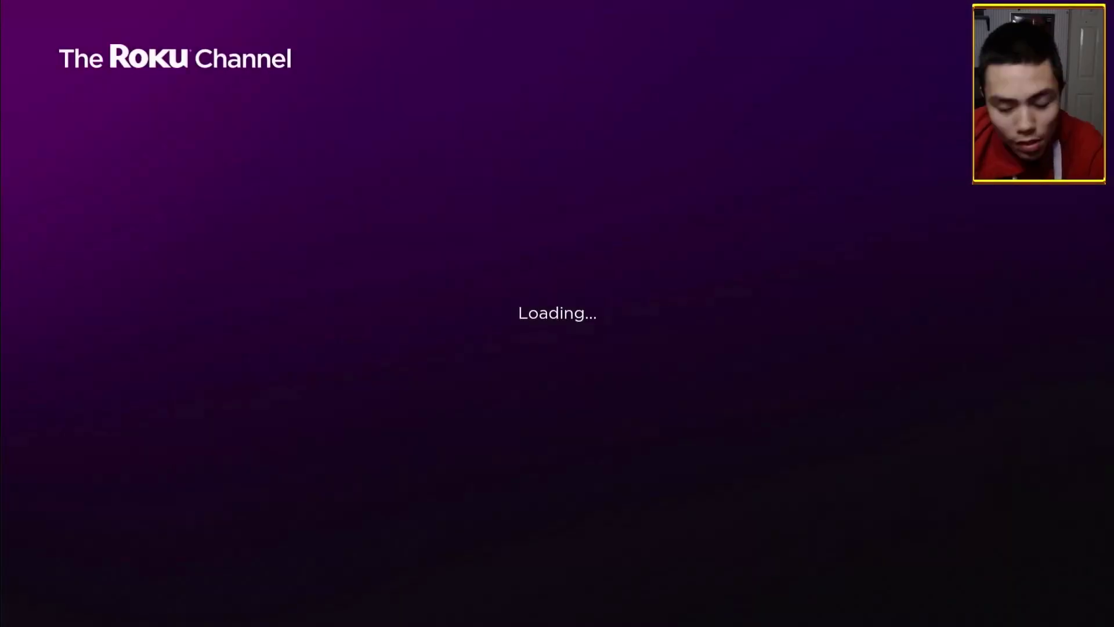
{"action": "key", "text": "Down"}
{"action": "key", "text": "Down"}
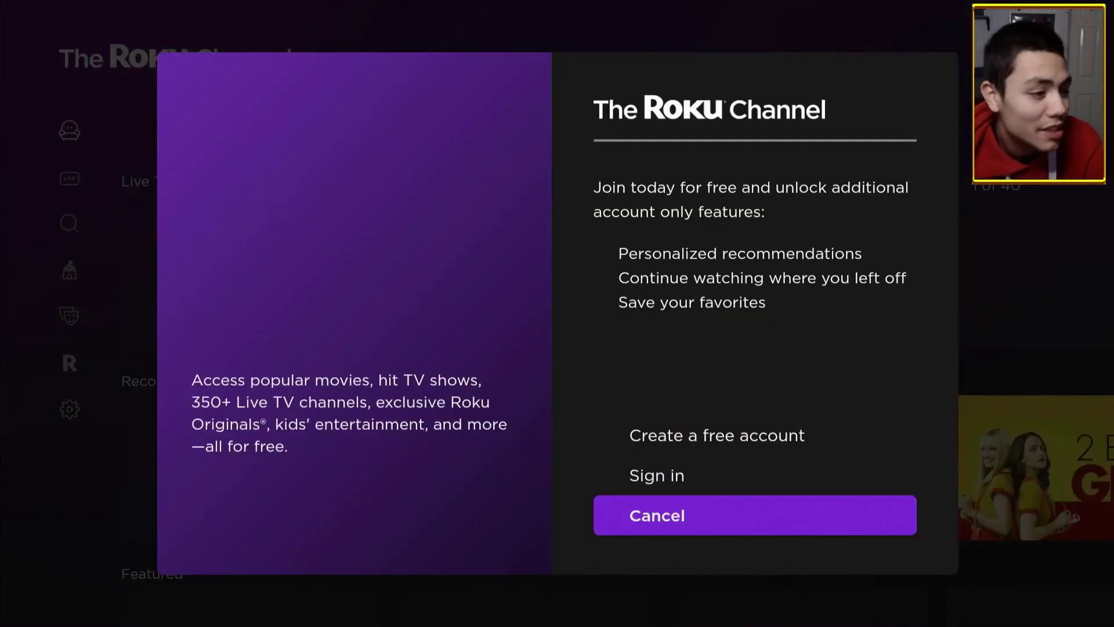
{"action": "key", "text": "Return"}
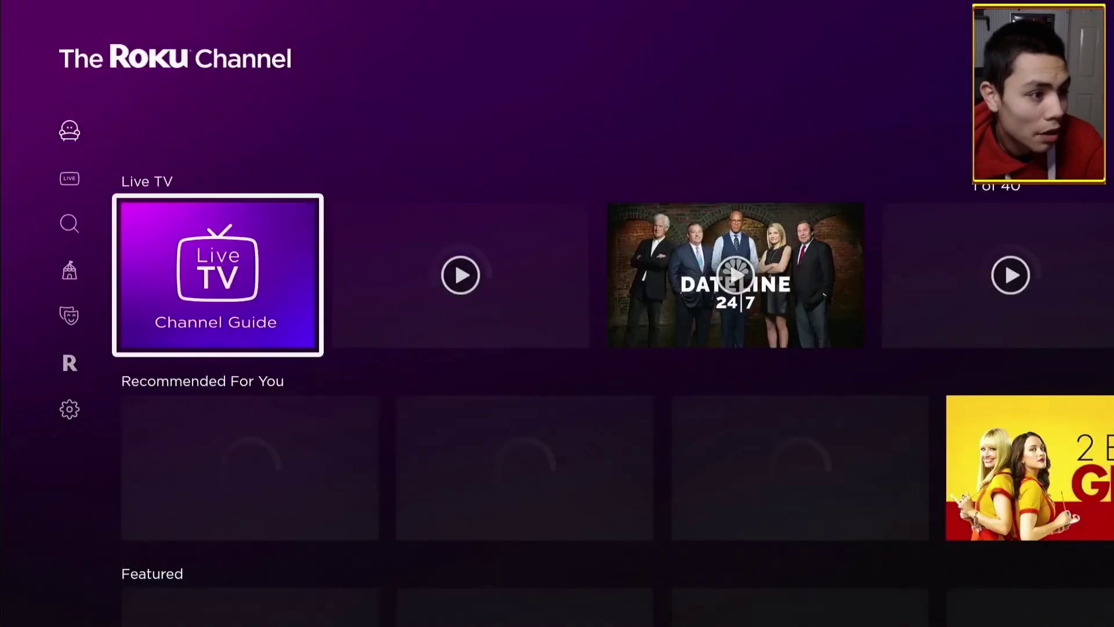
Step: Browse the Live TV row on The Roku Channel's home page and go down to Recommended For You
{"action": "key", "text": "Right"}
{"action": "key", "text": "Right"}
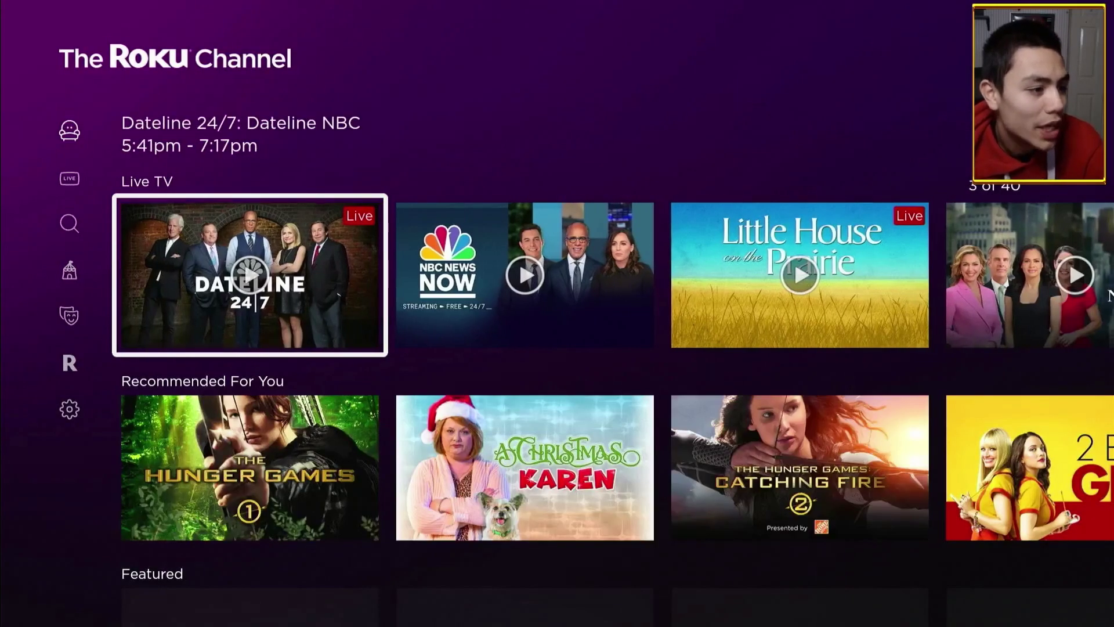
{"action": "key", "text": "Right"}
{"action": "key", "text": "Down"}
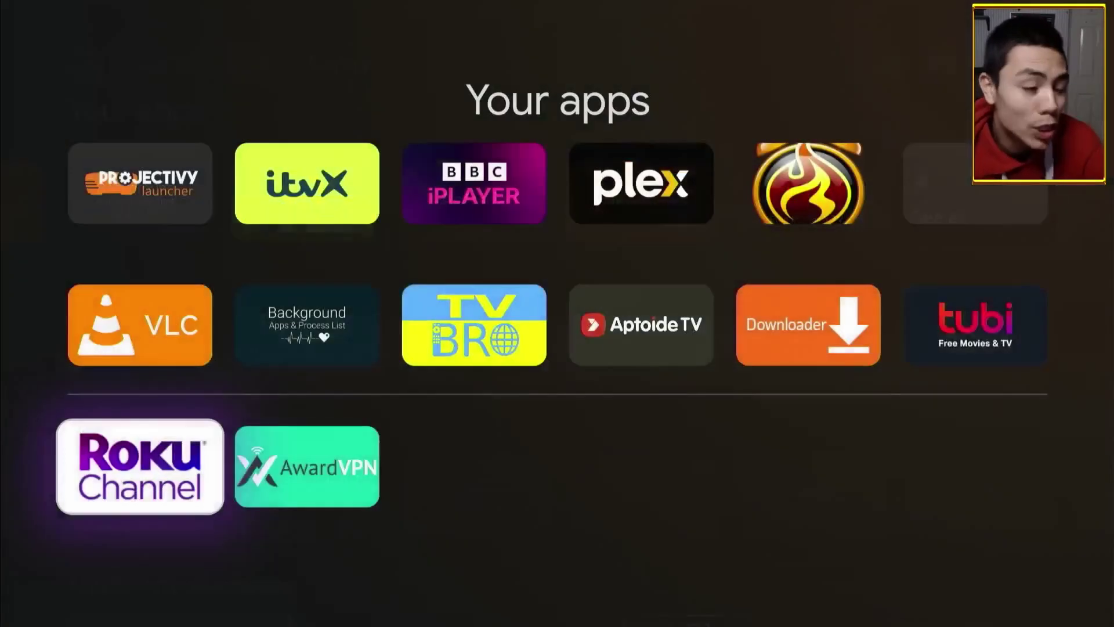
Step: Launch AwardVPN from the installed apps and open its list of server locations
{"action": "key", "text": "Right"}
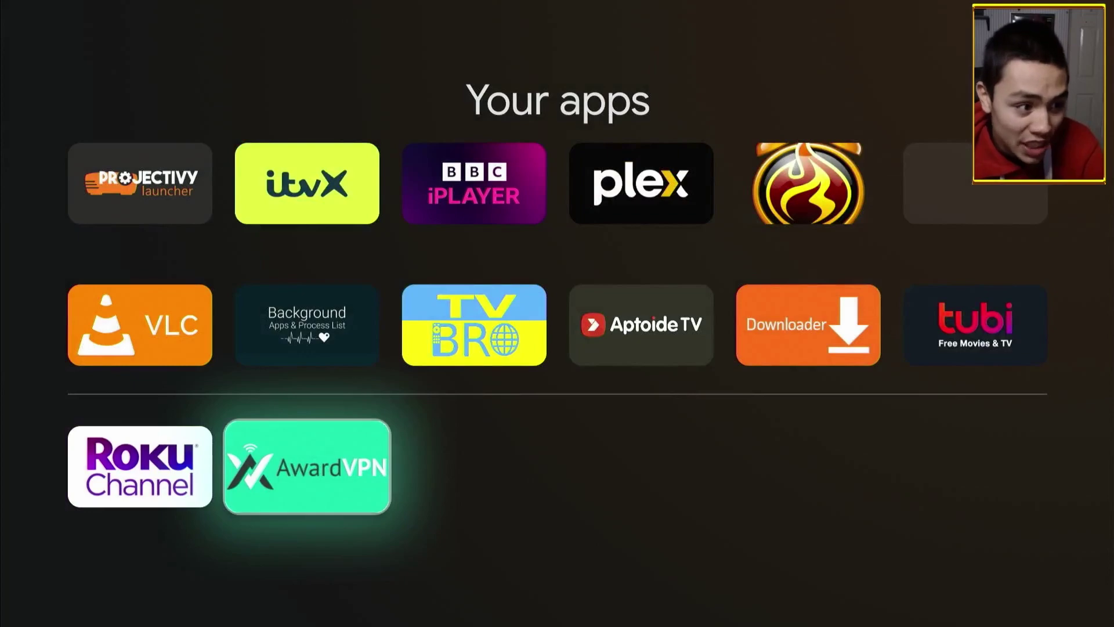
{"action": "key", "text": "Return"}
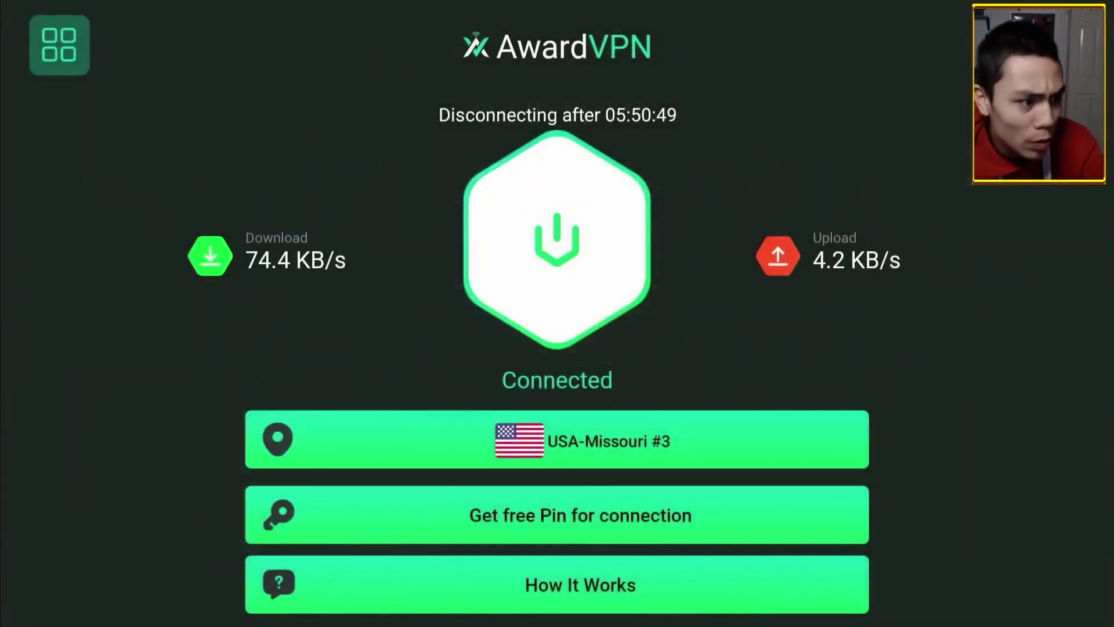
{"action": "key", "text": "Down"}
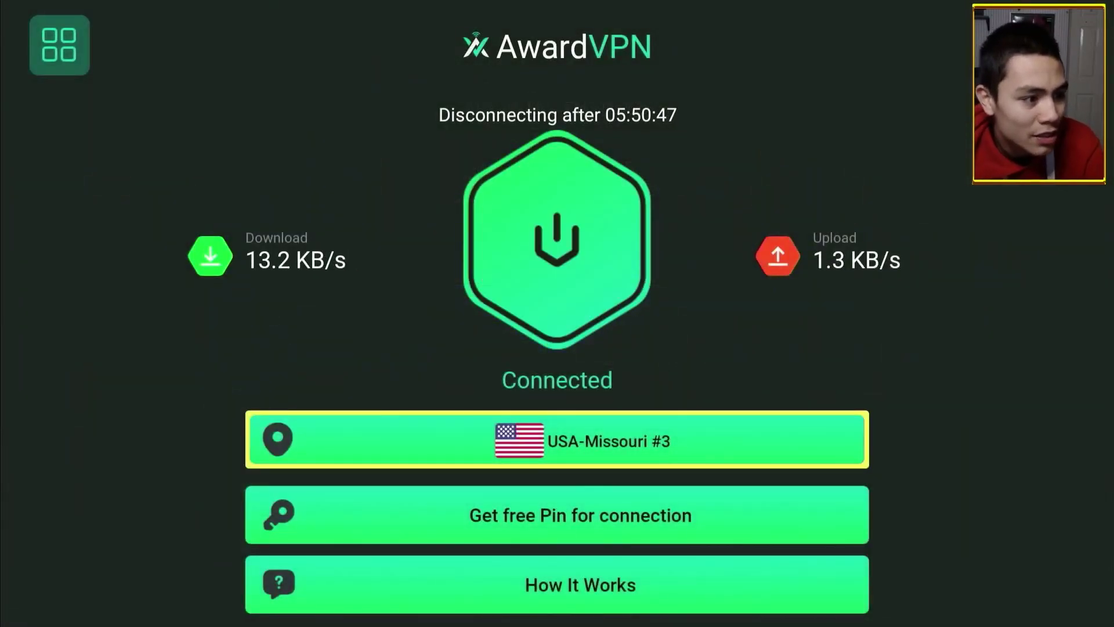
{"action": "key", "text": "Return"}
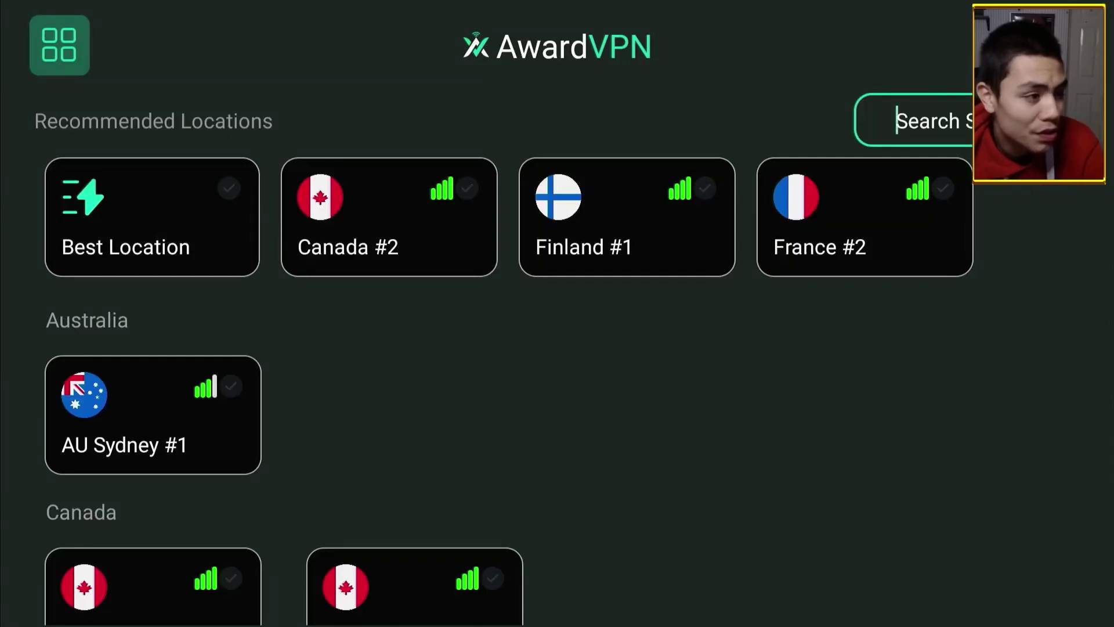
Step: Look through AwardVPN's server locations by country, down to the United Kingdom streaming servers and the United States servers
{"action": "key", "text": "Down"}
{"action": "key", "text": "Down"}
{"action": "key", "text": "Down"}
{"action": "key", "text": "Down"}
{"action": "key", "text": "Down"}
{"action": "key", "text": "Down"}
{"action": "key", "text": "Down"}
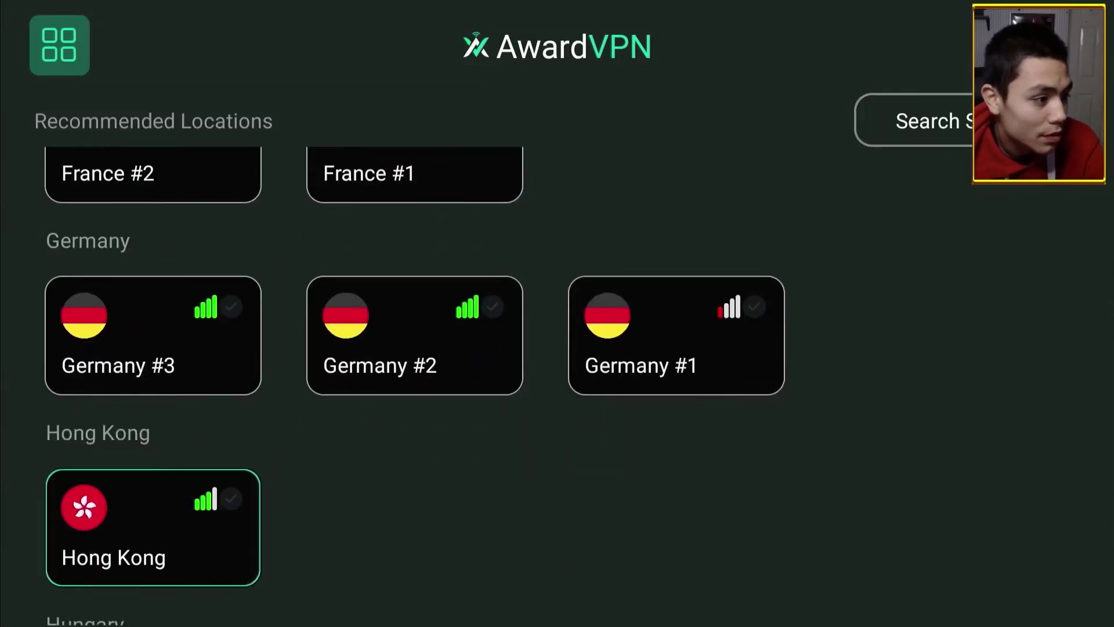
{"action": "key", "text": "Down"}
{"action": "key", "text": "Down"}
{"action": "key", "text": "Down"}
{"action": "key", "text": "Down"}
{"action": "key", "text": "Down"}
{"action": "key", "text": "Down"}
{"action": "key", "text": "Down"}
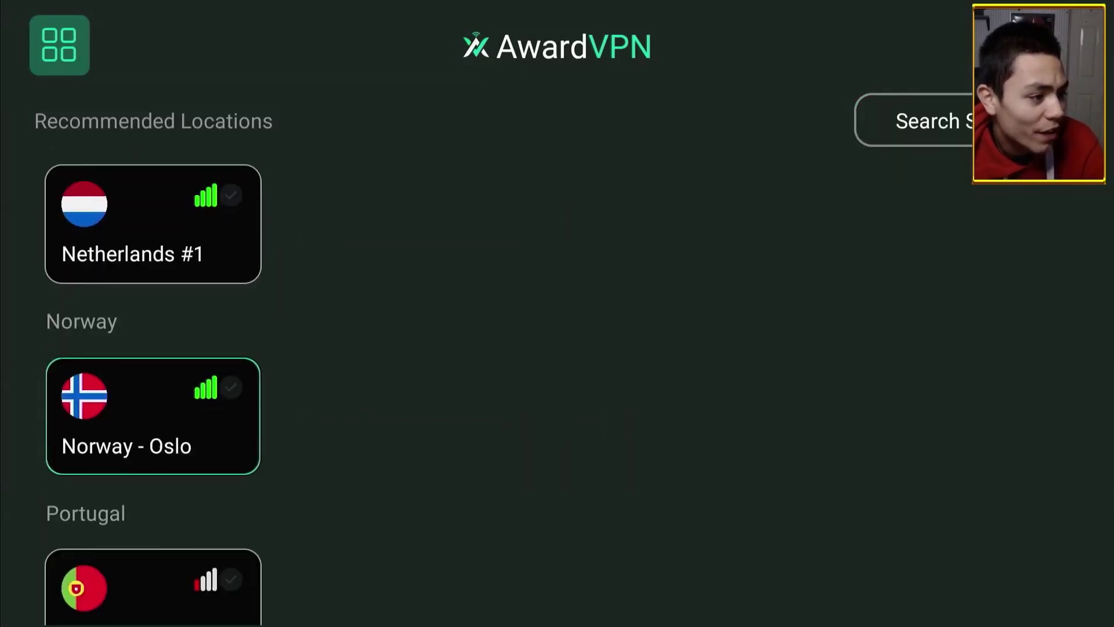
{"action": "key", "text": "Down"}
{"action": "key", "text": "Down"}
{"action": "key", "text": "Down"}
{"action": "key", "text": "Down"}
{"action": "key", "text": "Down"}
{"action": "key", "text": "Down"}
{"action": "key", "text": "Down"}
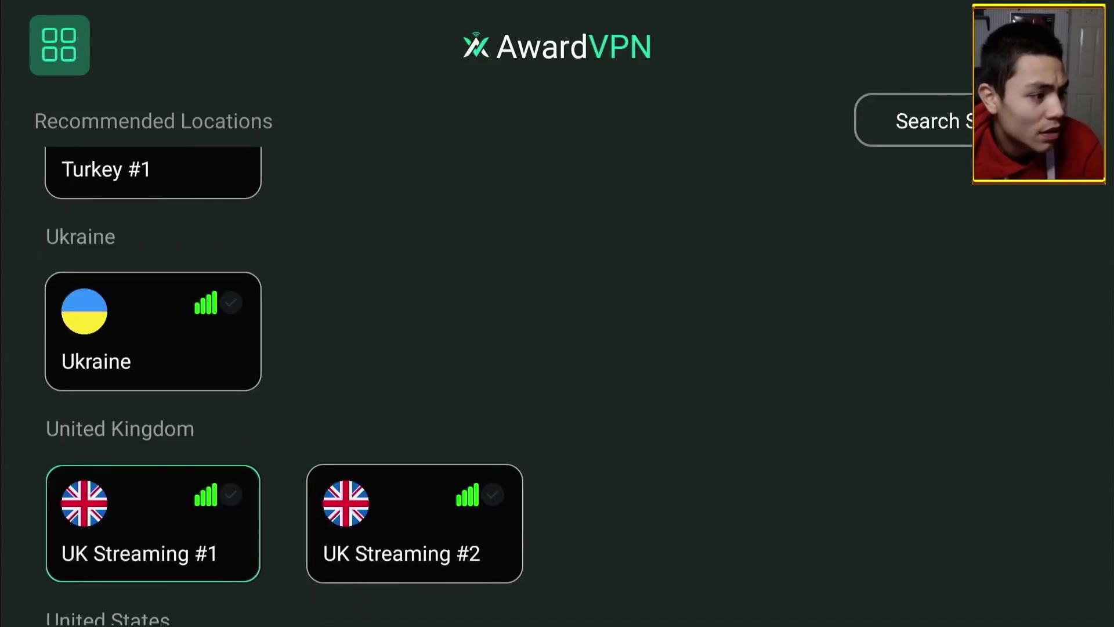
{"action": "key", "text": "Down"}
{"action": "key", "text": "Up"}
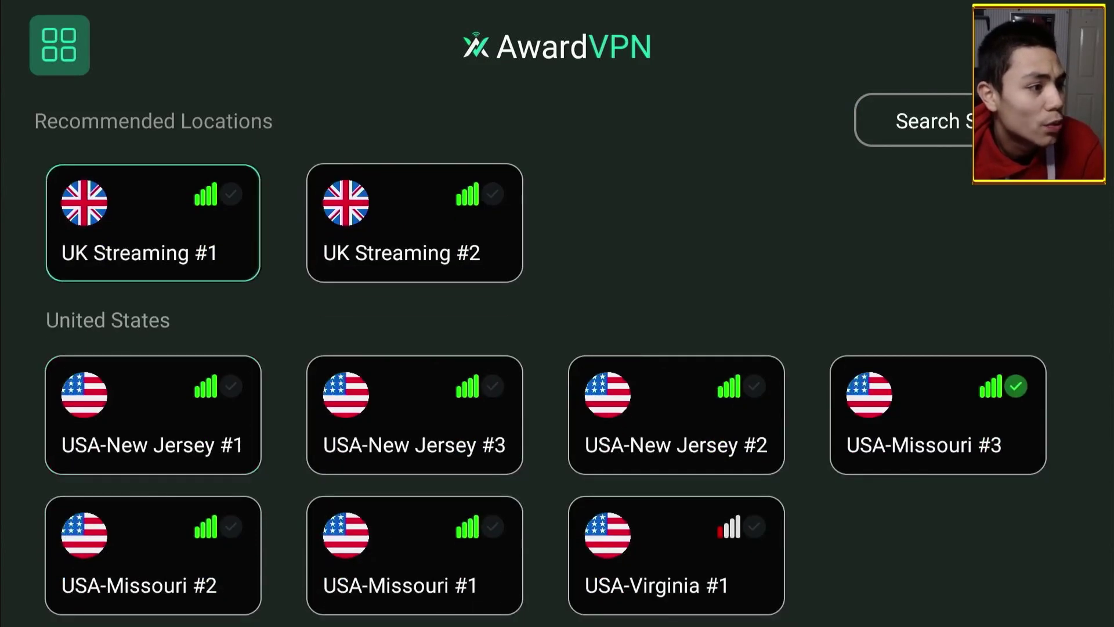
{"action": "key", "text": "Right"}
{"action": "key", "text": "Left"}
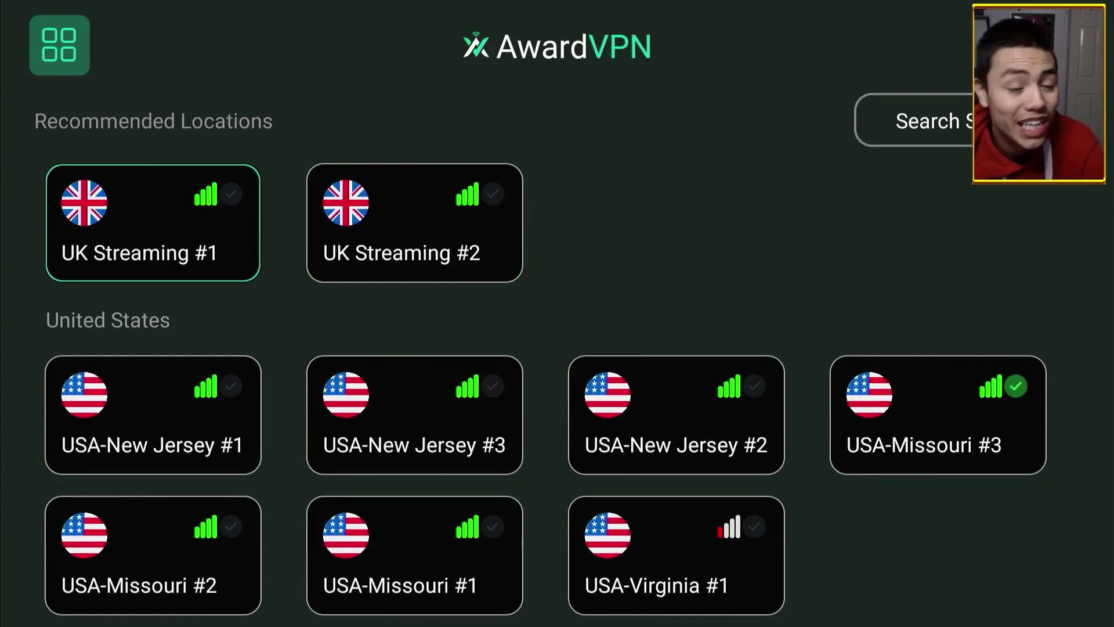